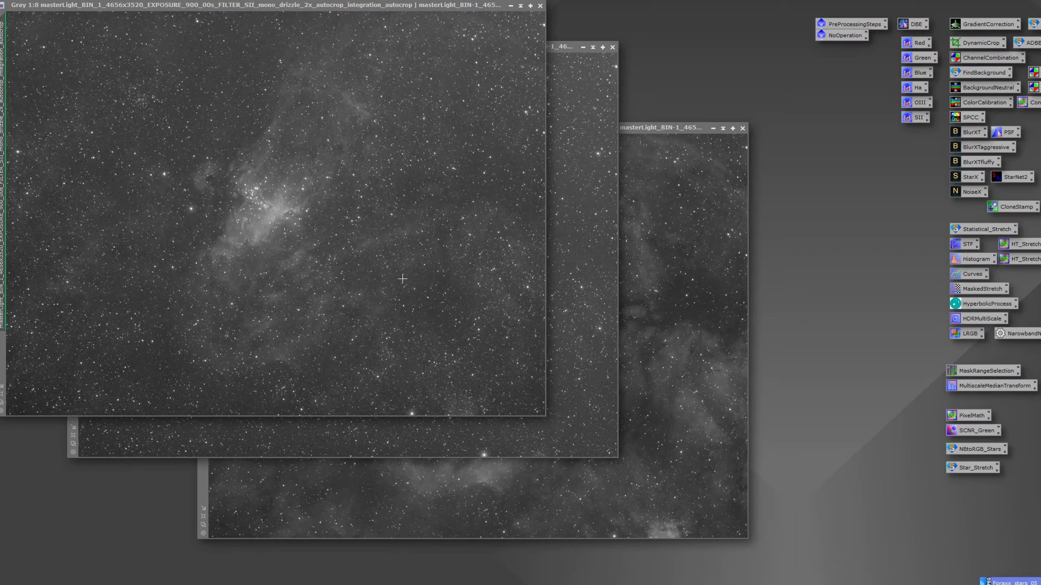
- Rename the hydrogen-alpha, oxygen and sulfur master light images to Ha, OIII and SII with the saved identifier processes
click(581, 285)
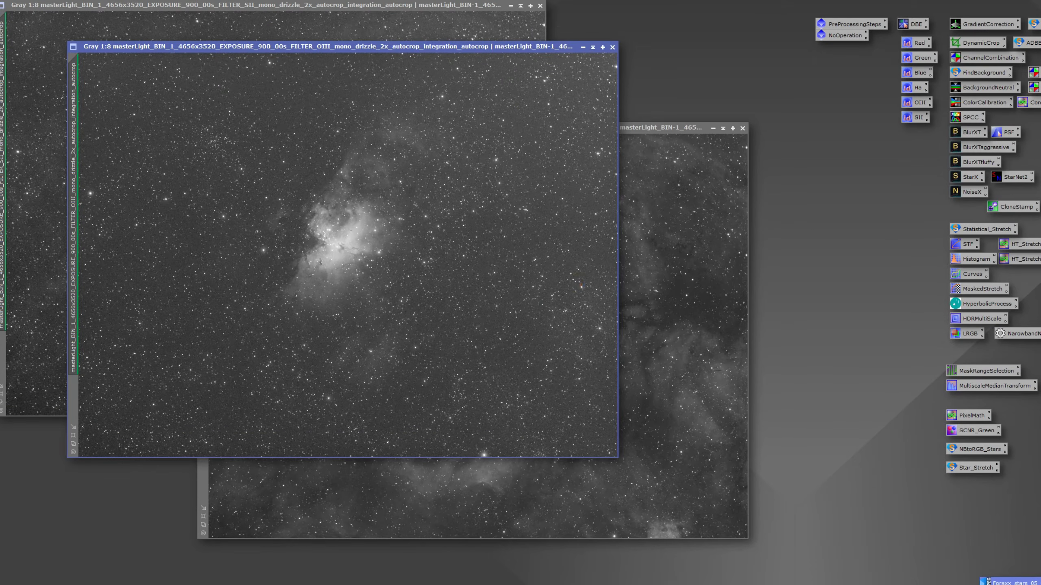
click(690, 233)
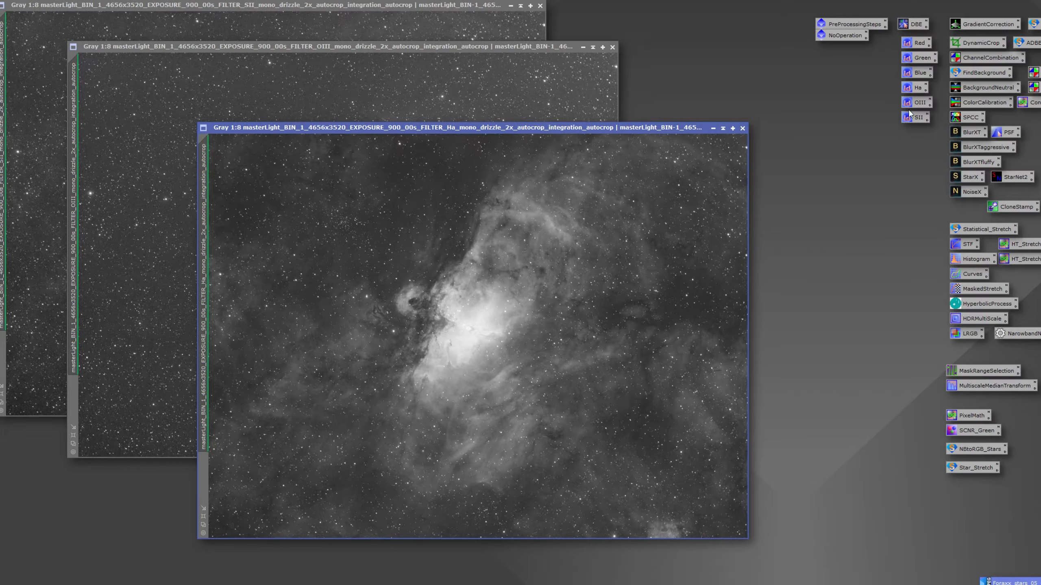
drag(915, 93, 482, 213)
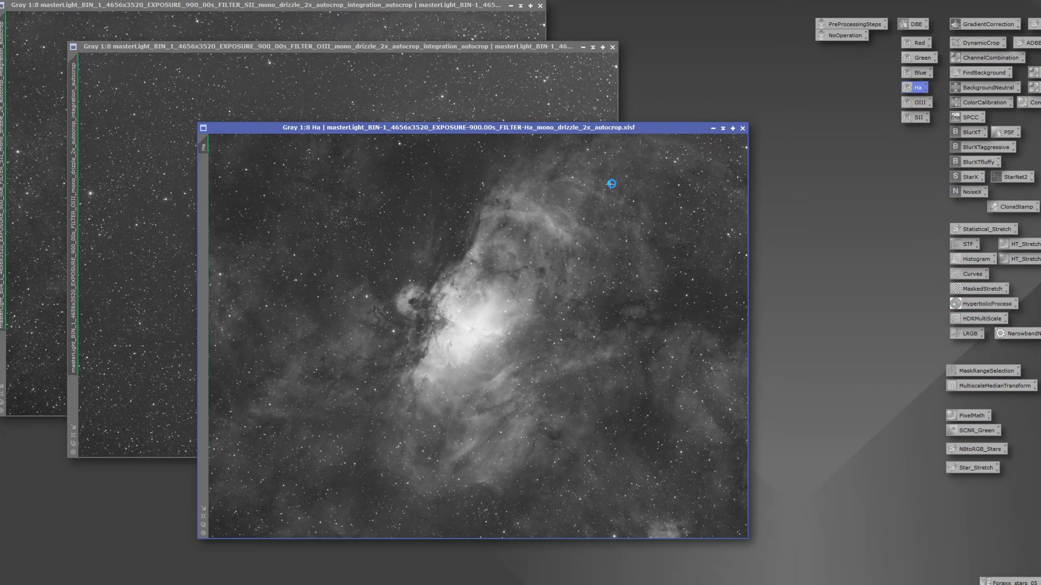
drag(919, 102, 472, 87)
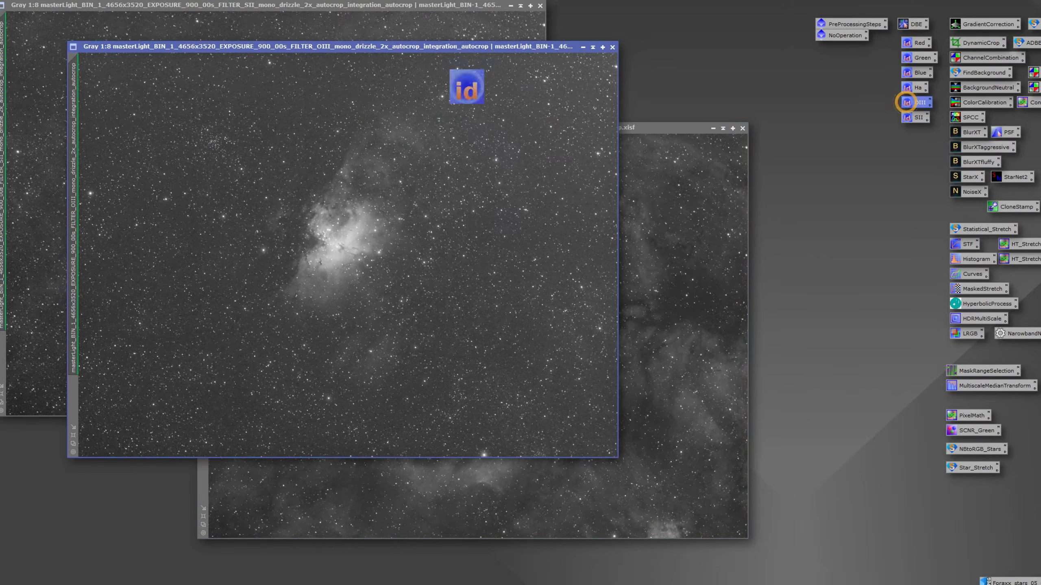
drag(914, 118, 332, 27)
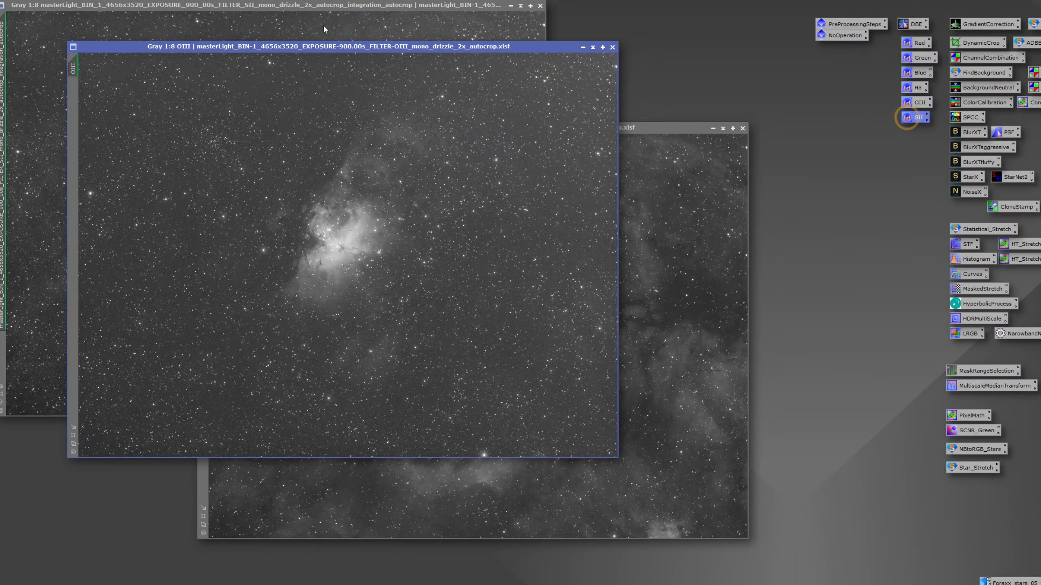
- Create an image container with the Ha, OIII and SII views, disable Foraxx_stars_05_09_24 in it, and store it as a workspace icon
right_click(825, 180)
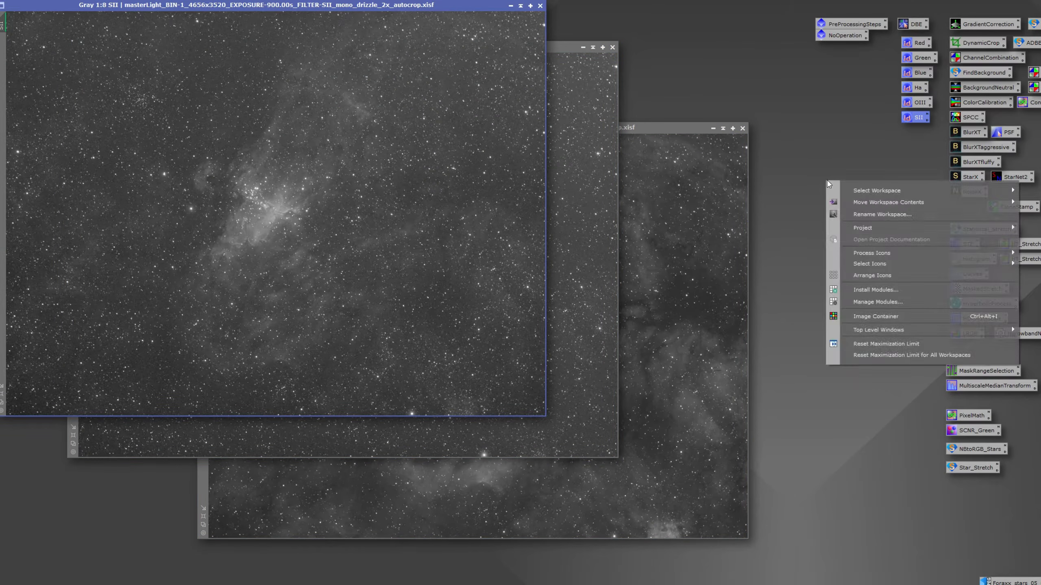
click(846, 316)
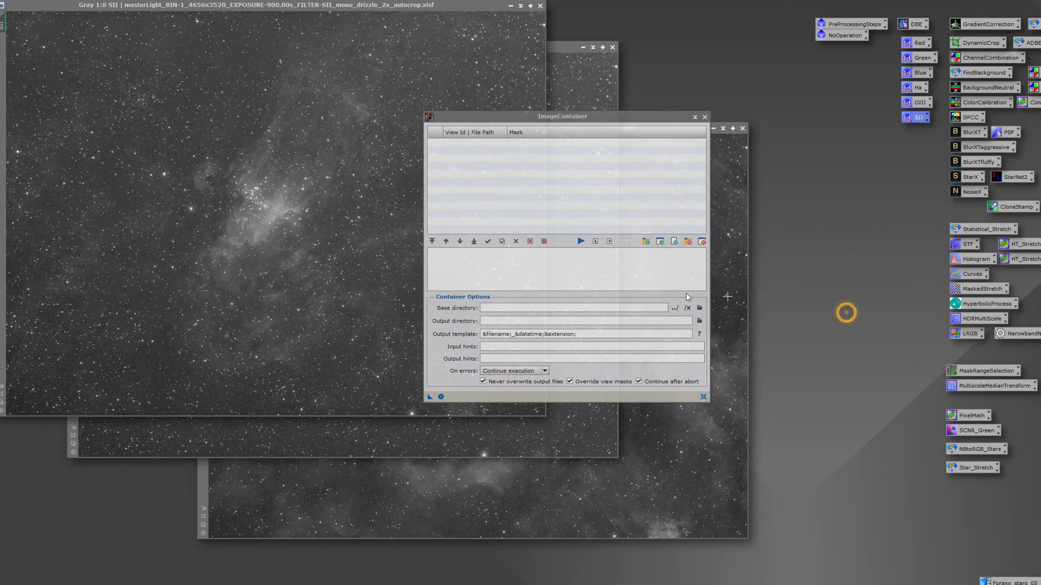
click(660, 242)
click(519, 353)
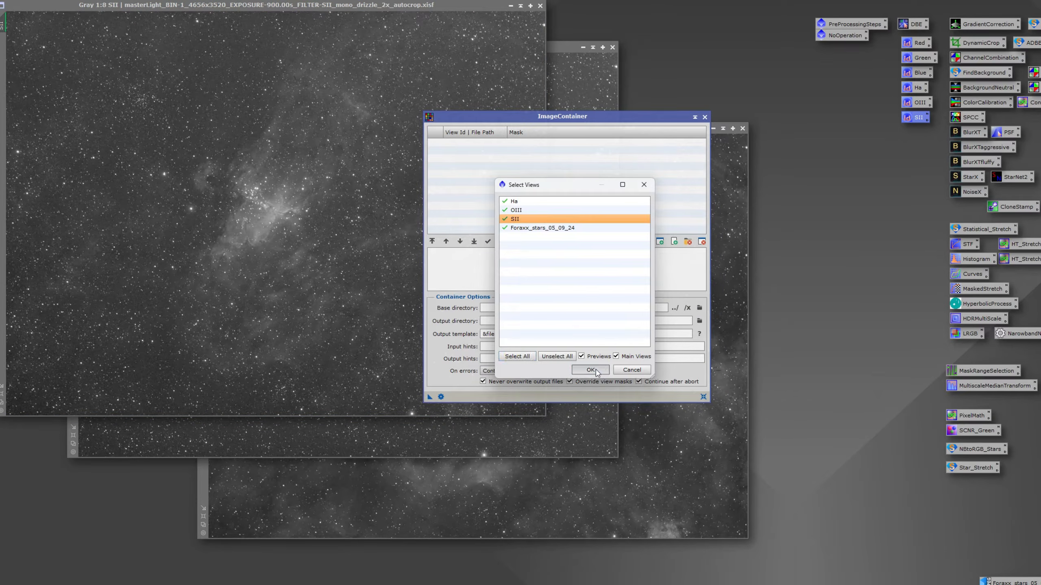
click(594, 366)
click(433, 175)
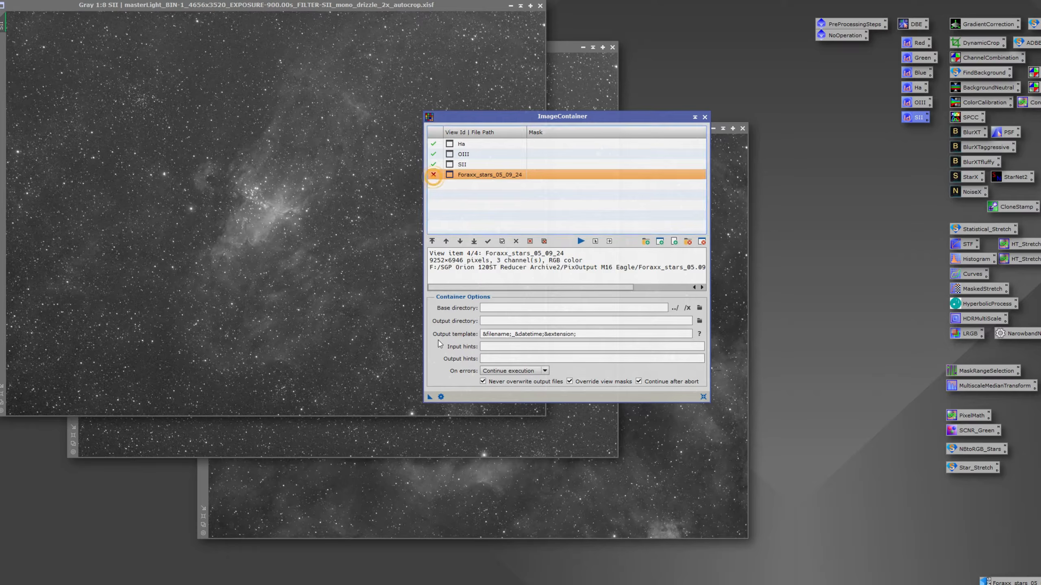
drag(428, 397, 806, 181)
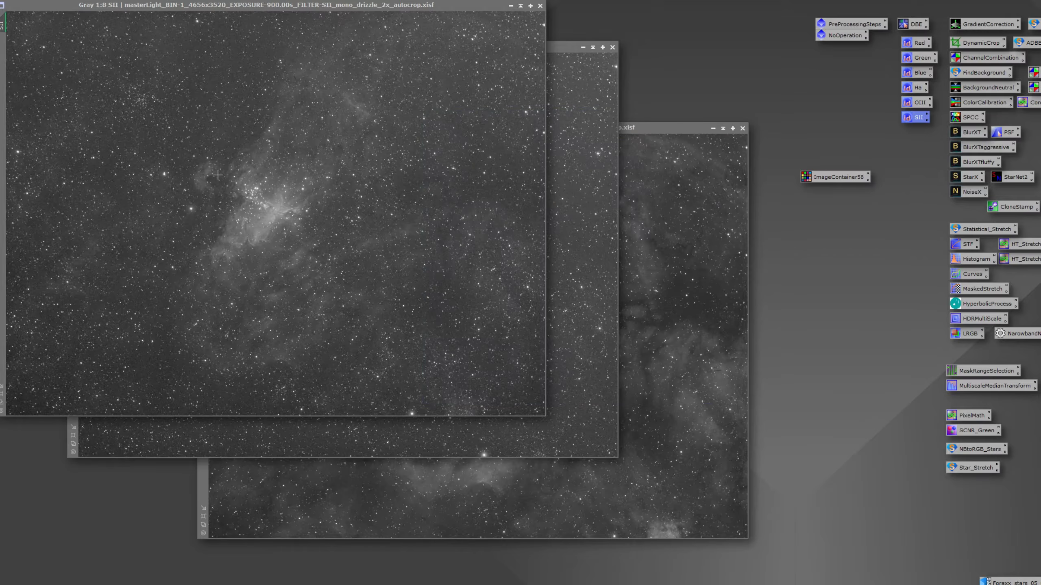
- Create a ProcessContainer and add BlurXTerminator to it with Correct Only enabled
click(207, 1)
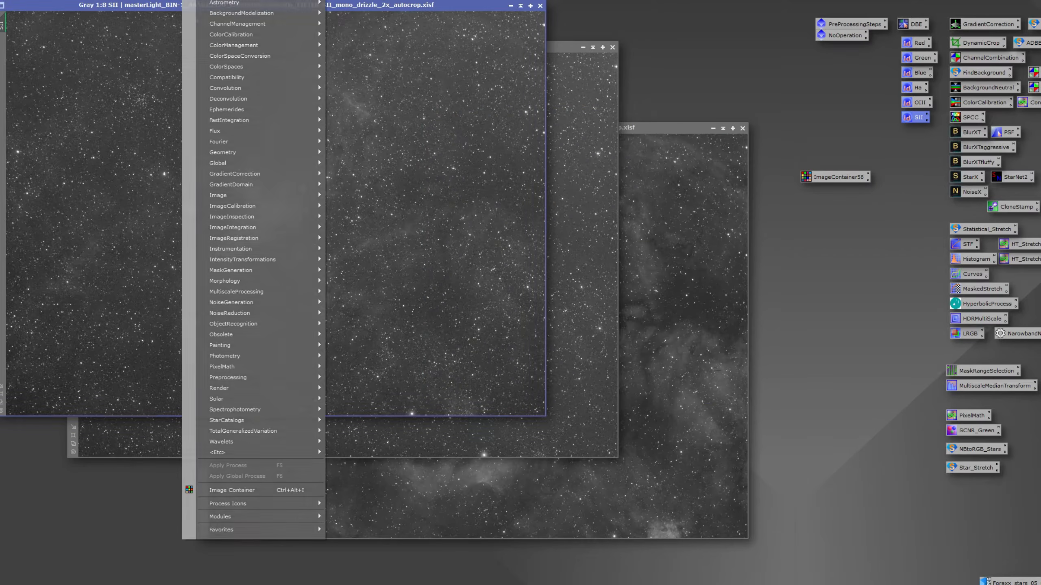
mouse_move(216, 1)
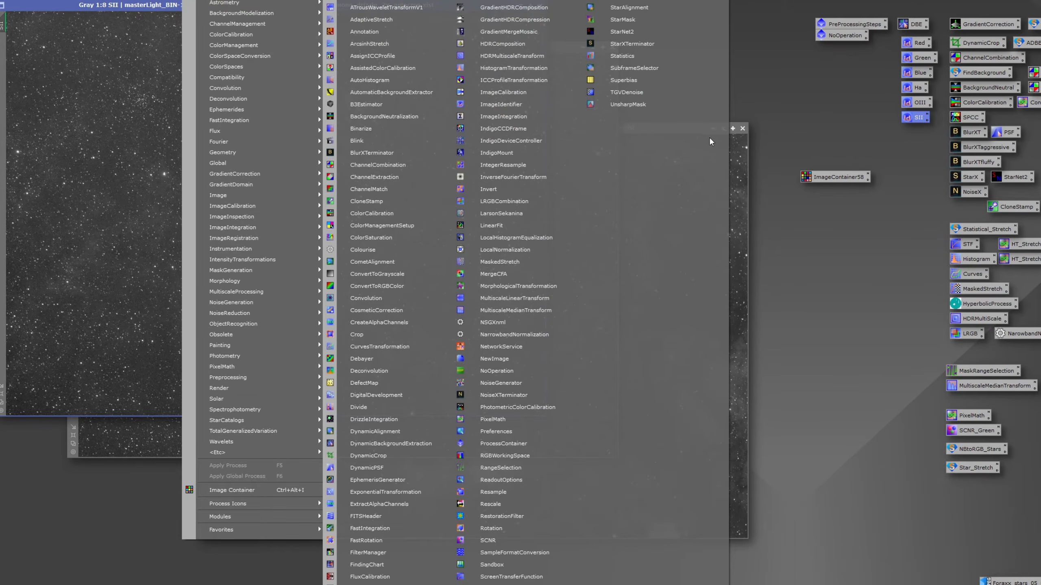
click(499, 444)
drag(299, 144, 537, 70)
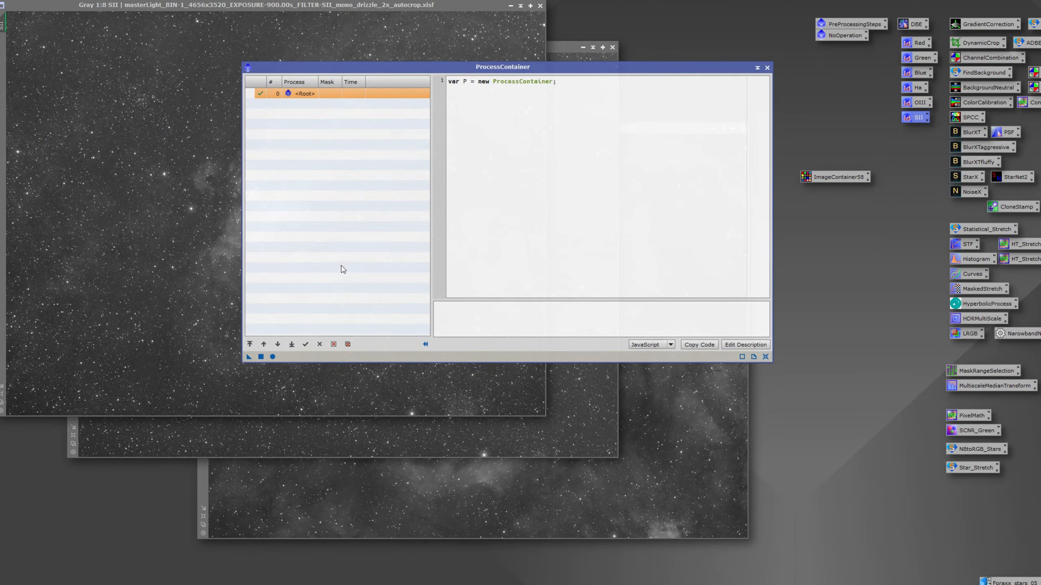
double_click(967, 134)
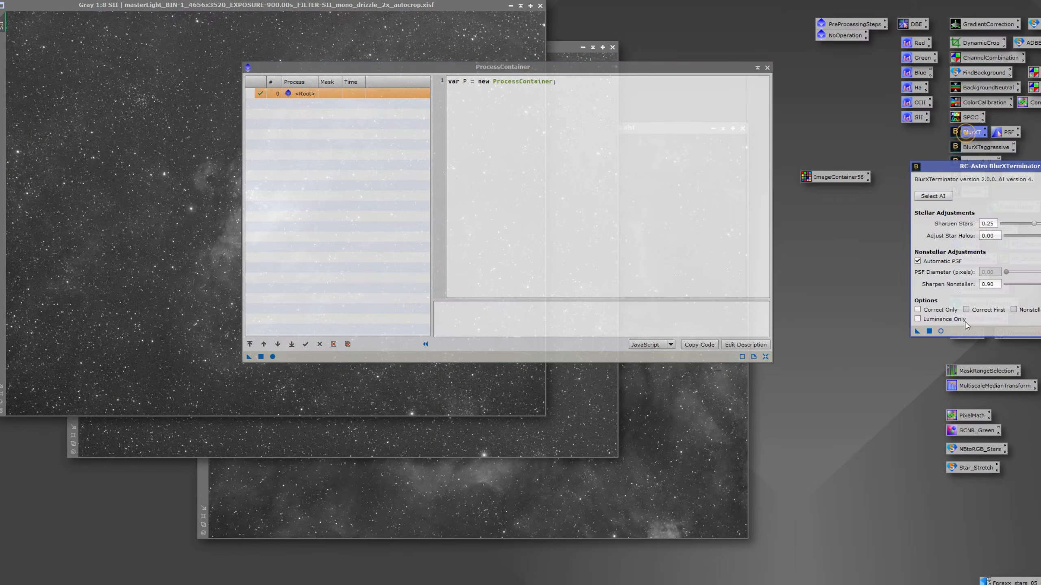
drag(970, 169, 724, 169)
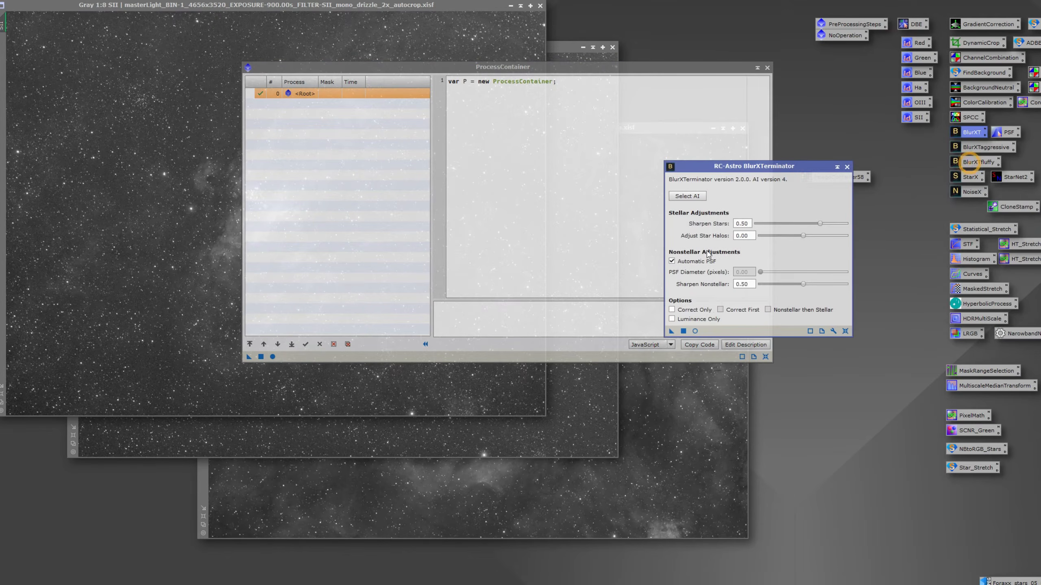
click(691, 310)
drag(671, 331, 301, 104)
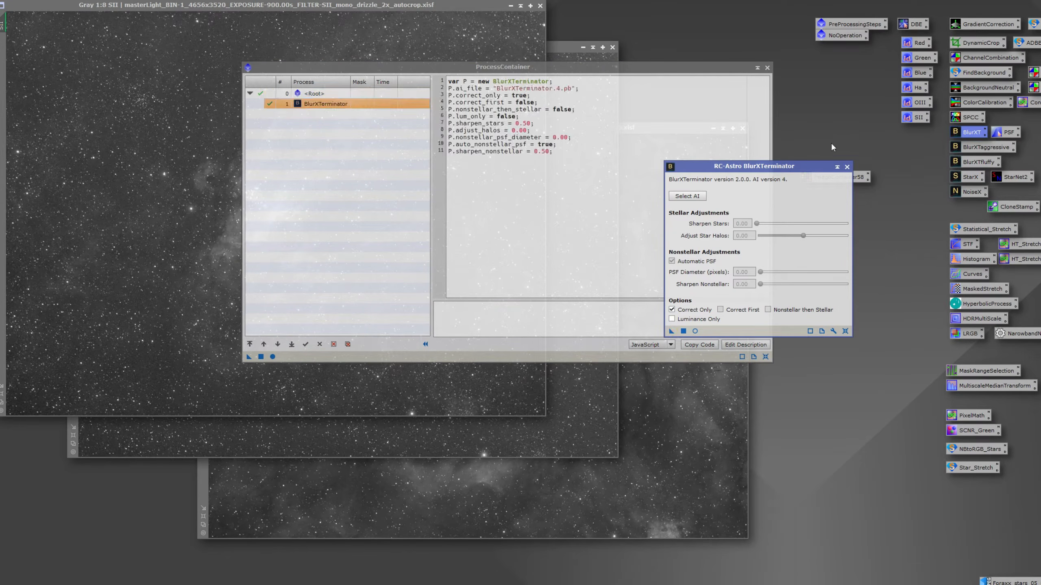
click(847, 167)
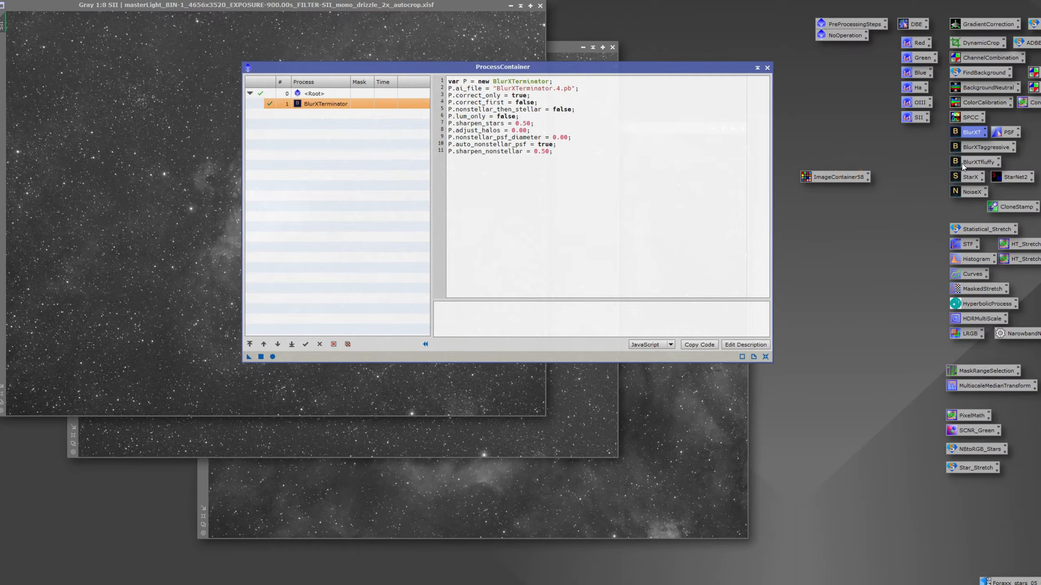
- Add the BlurXTfluffy, StarX and NoiseX processes to the process container in that order and store the container as a workspace icon
drag(966, 164, 334, 134)
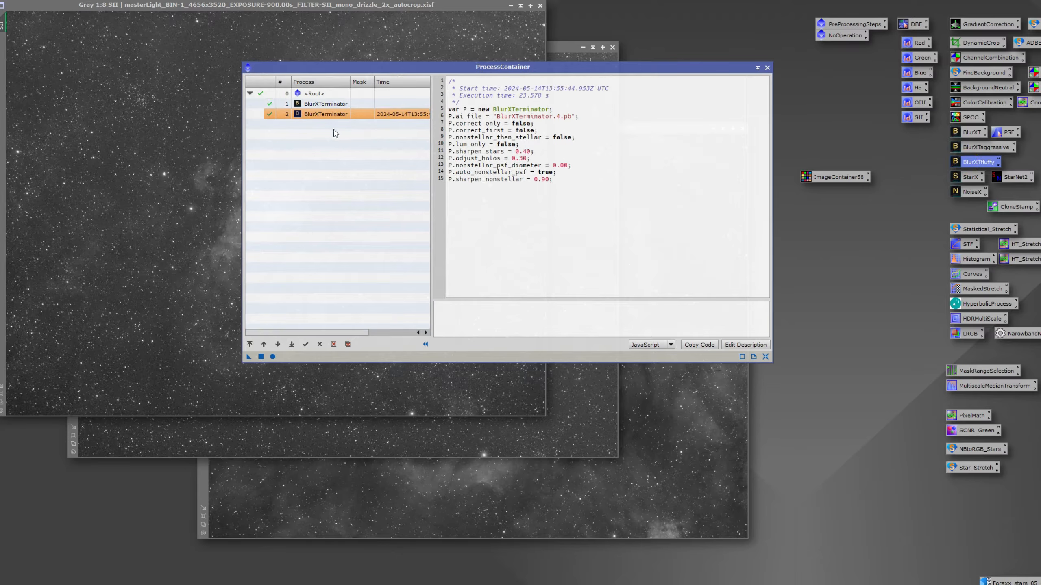
drag(968, 177, 334, 133)
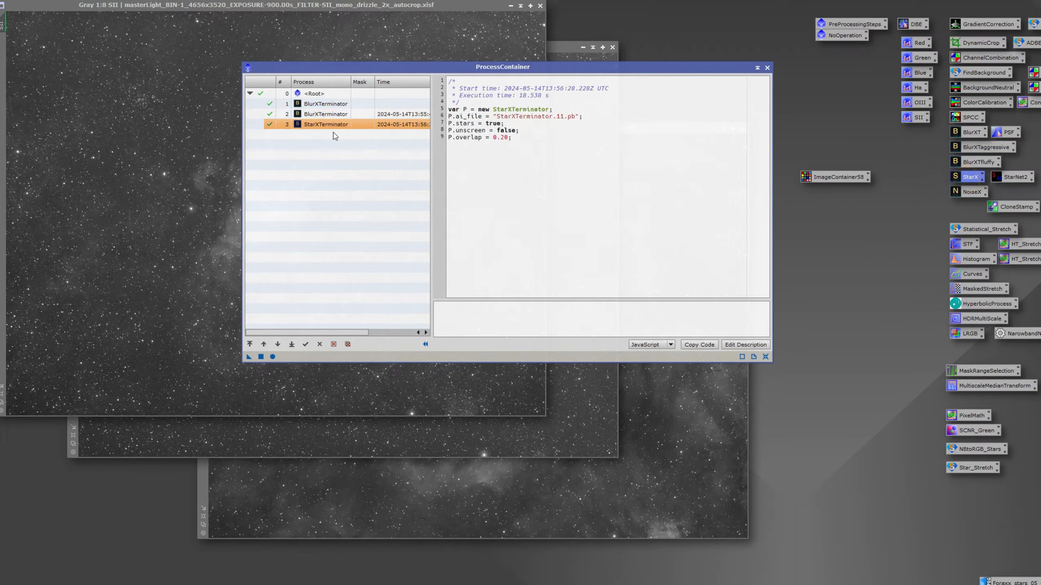
drag(974, 195, 285, 157)
drag(406, 67, 537, 203)
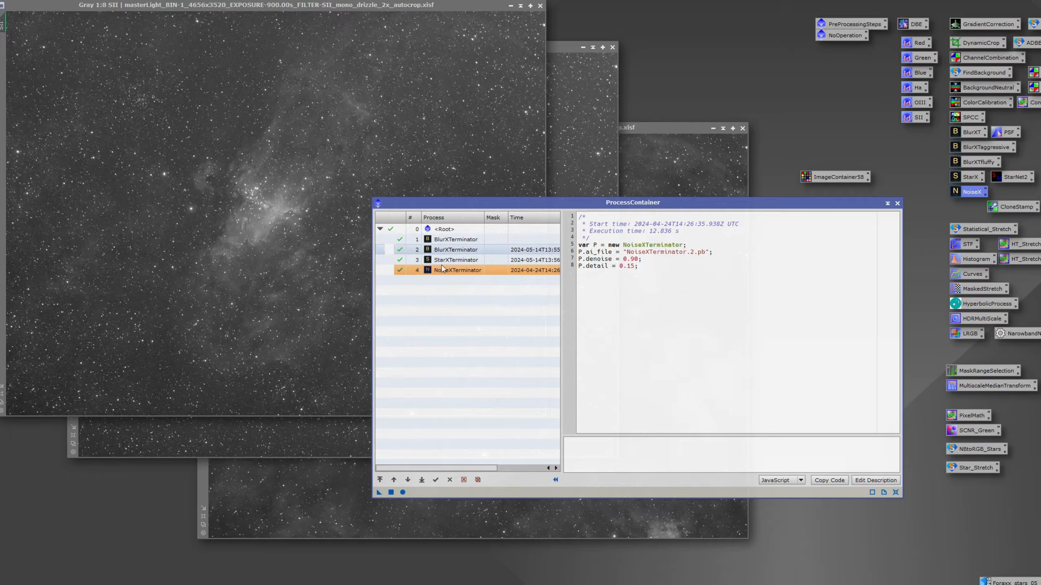
drag(379, 492, 822, 139)
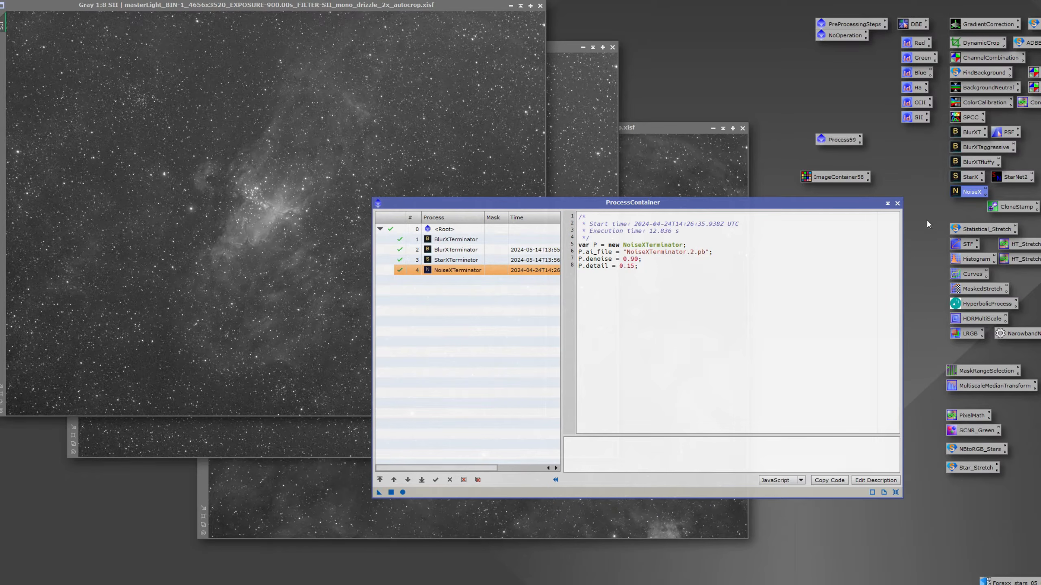
click(897, 203)
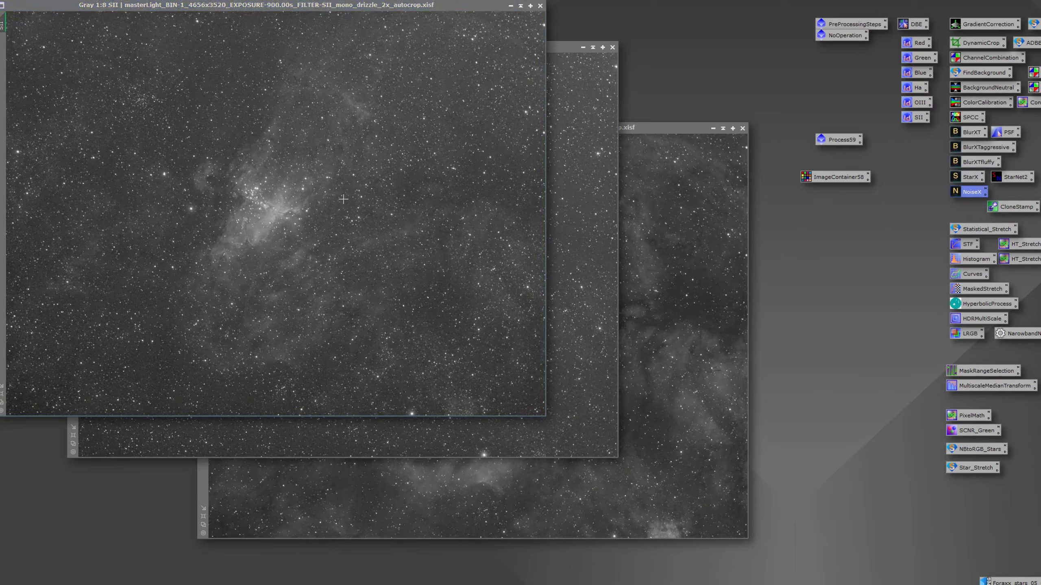
- Remove the gradient from the SII image with the Automatic DBE script, replacing the target image, and close the extracted background
click(238, 1)
click(293, 117)
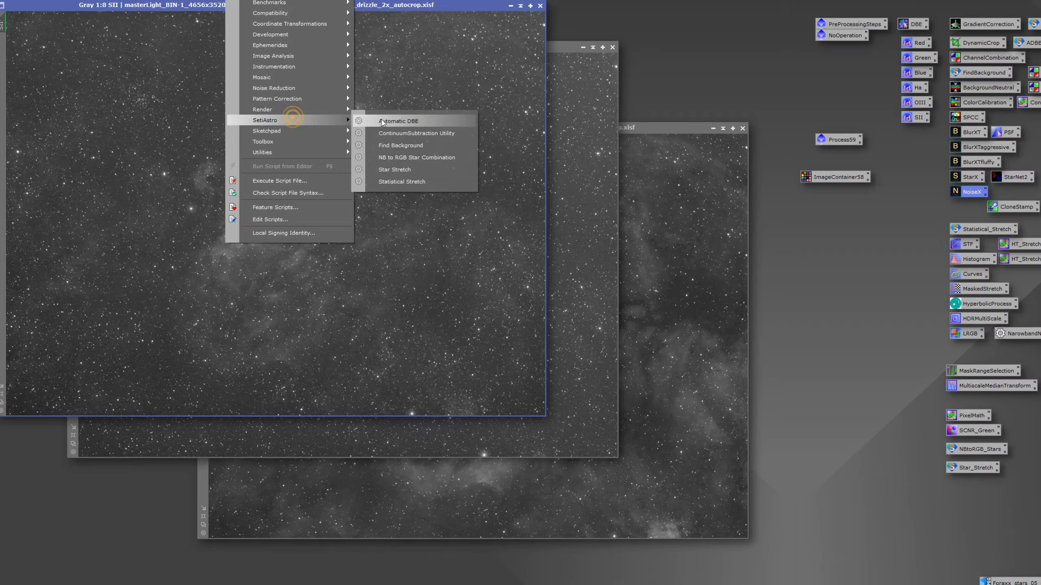
click(398, 121)
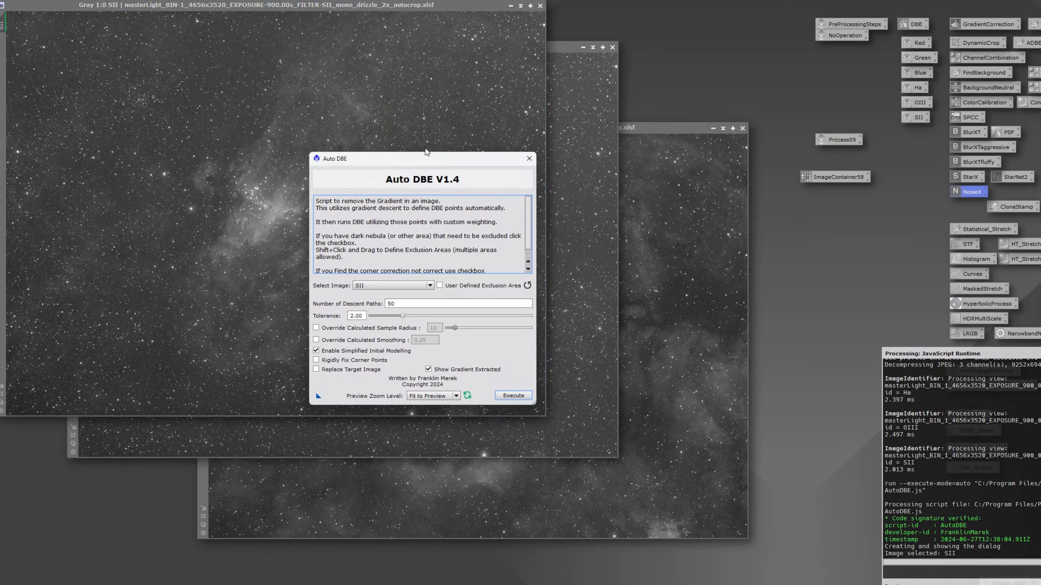
drag(418, 159, 748, 87)
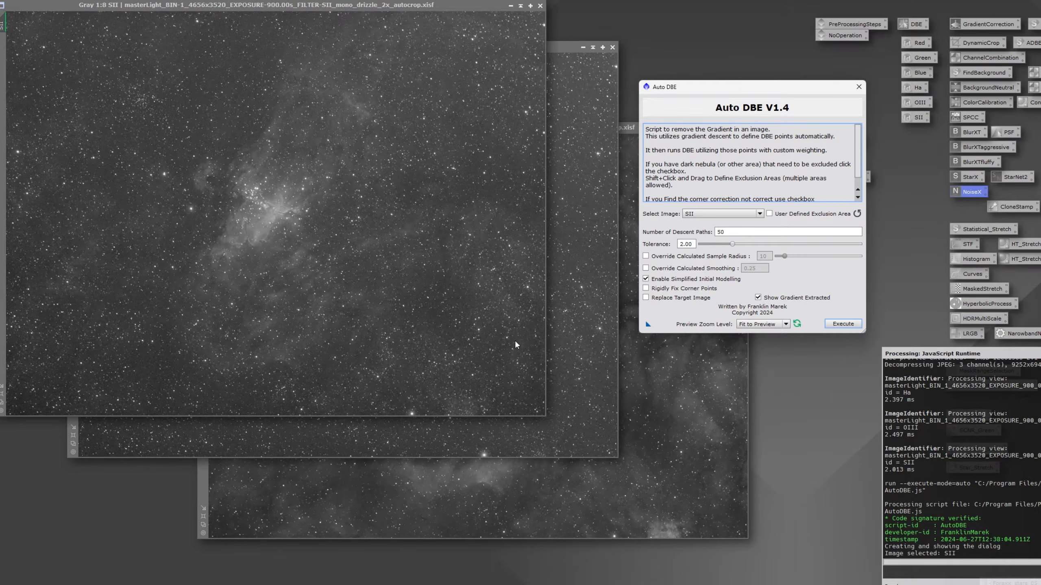
click(646, 297)
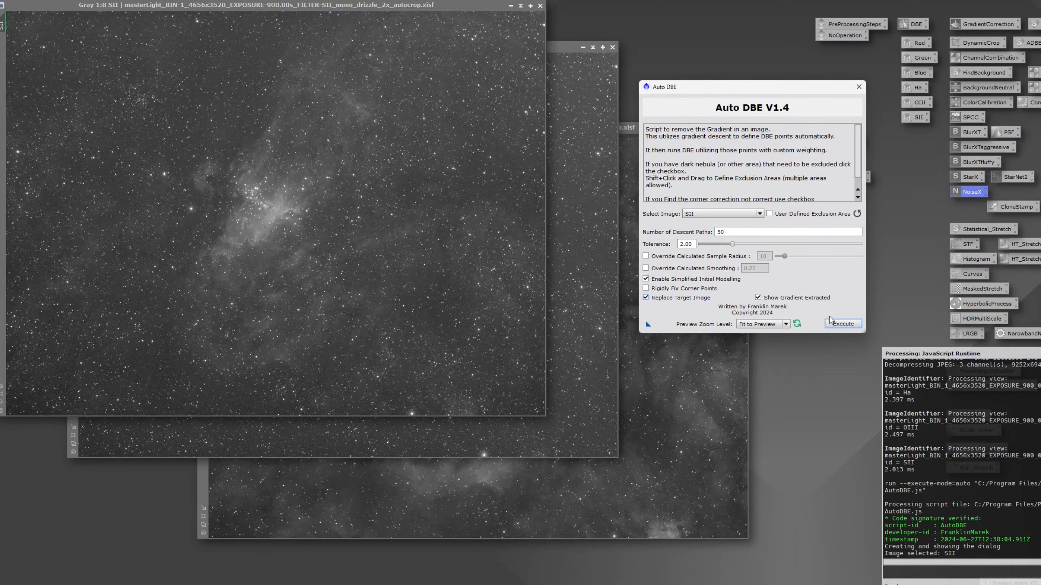
click(838, 326)
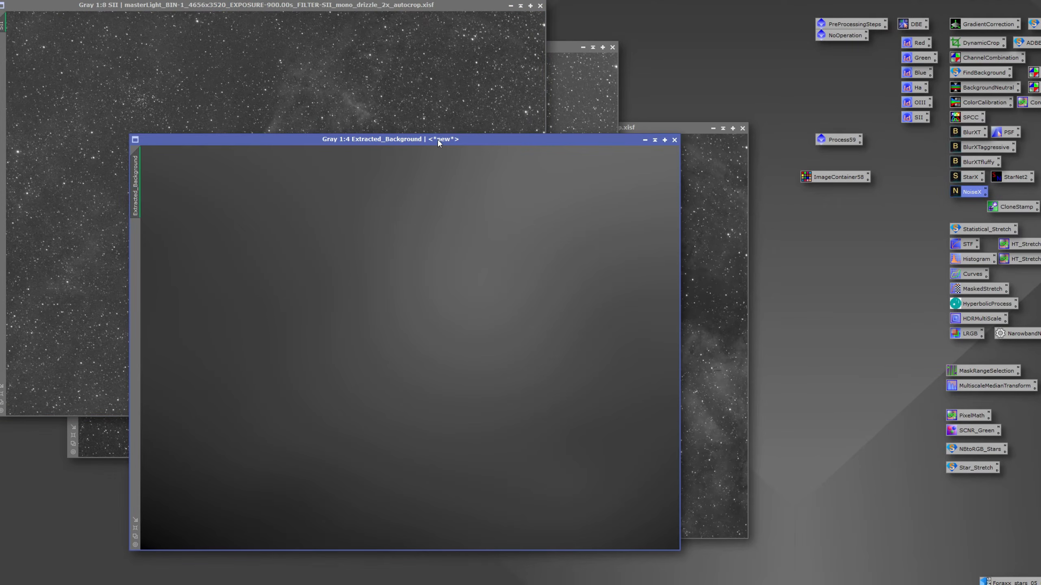
click(674, 140)
- Run the Automatic DBE script on the OIII image with Replace Target Image enabled, and close the extracted background
click(569, 128)
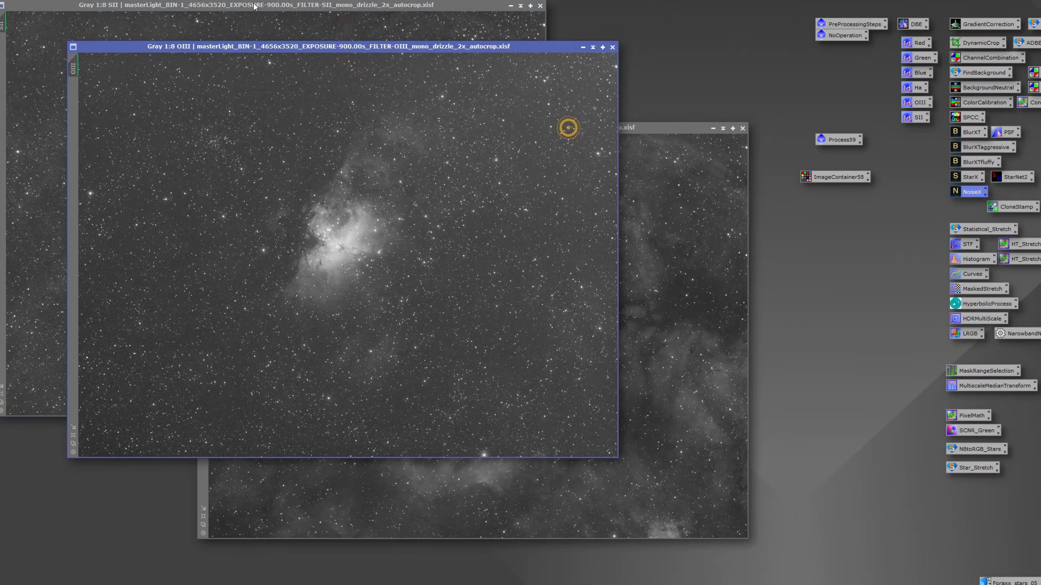
click(250, 1)
mouse_move(276, 120)
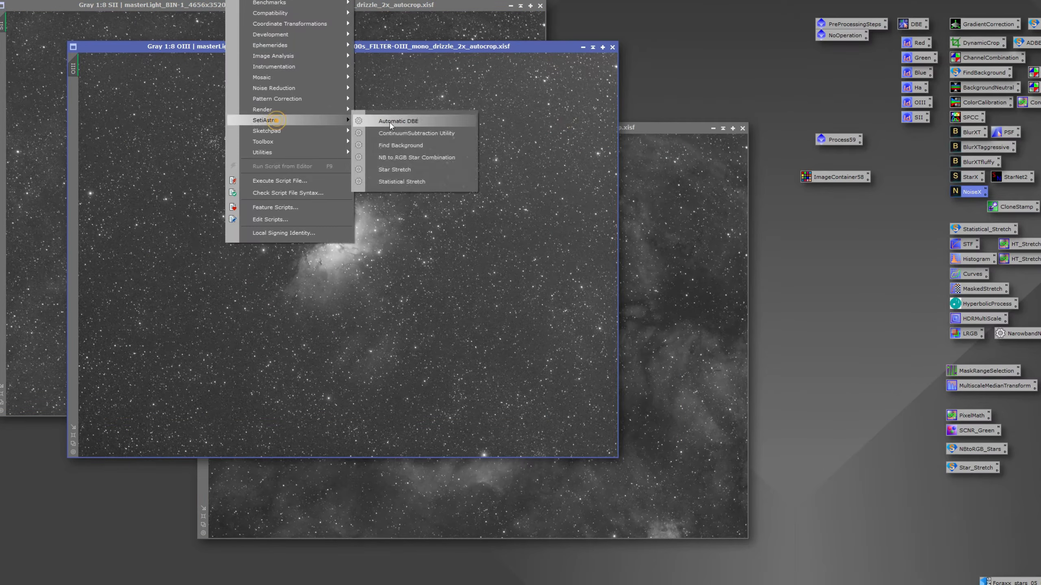
click(392, 120)
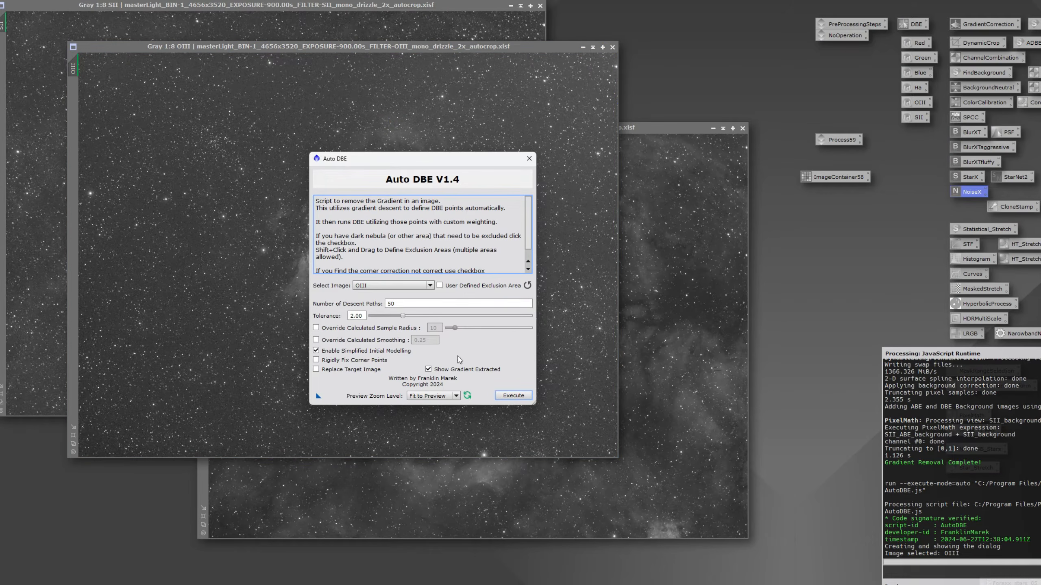
click(348, 369)
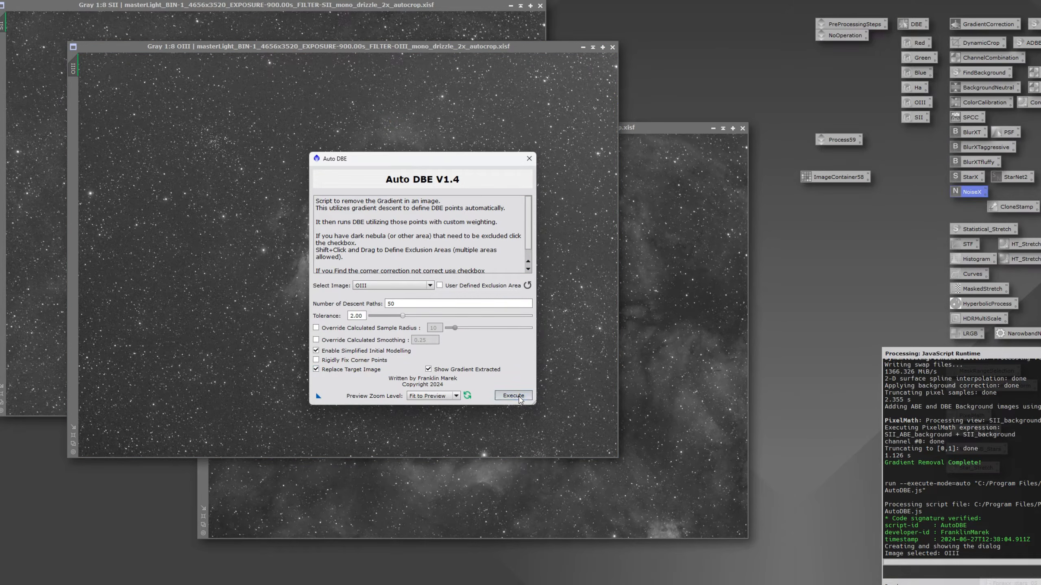
click(519, 398)
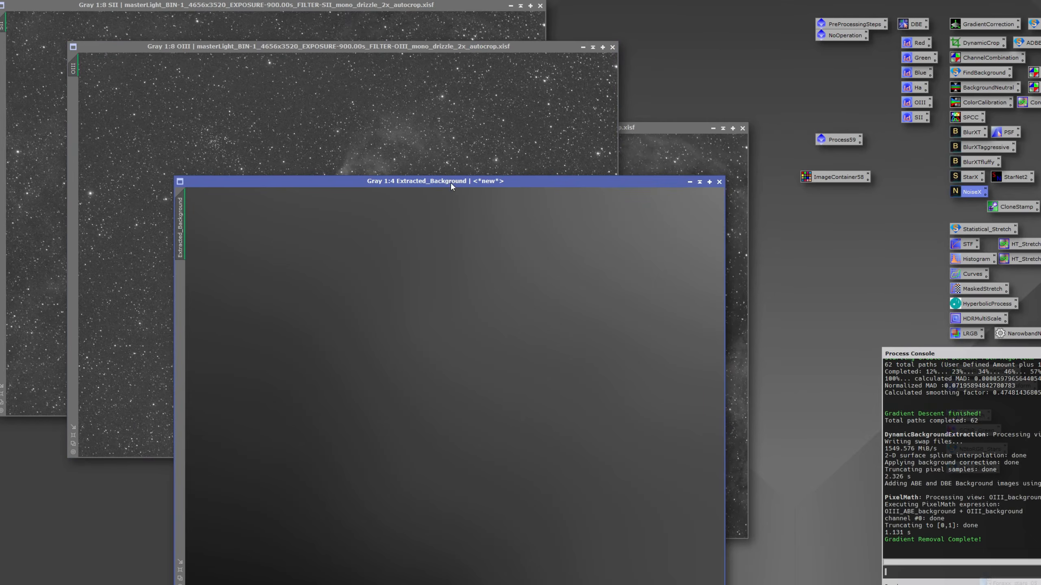
drag(451, 182, 417, 98)
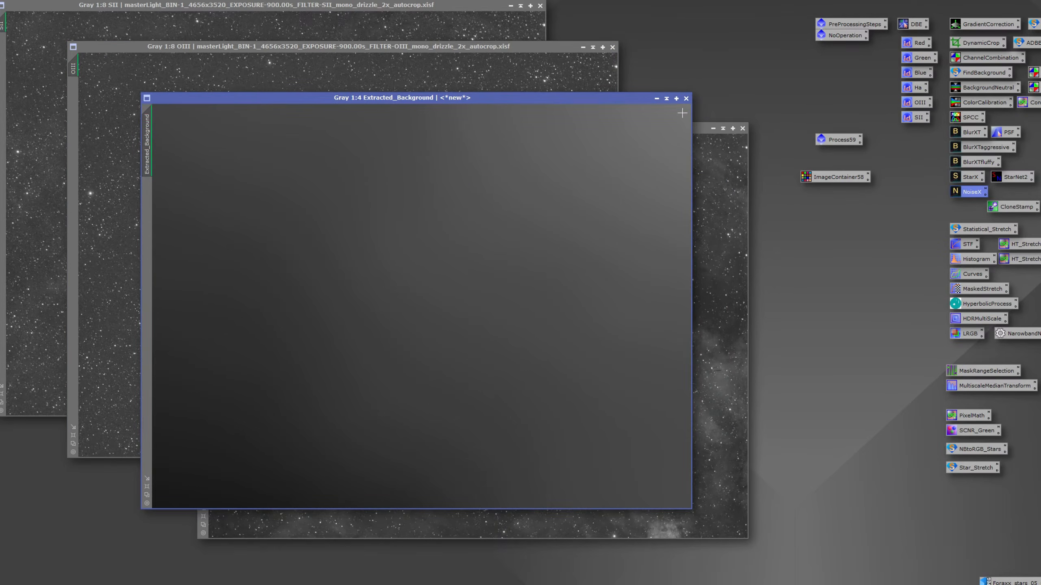
click(685, 99)
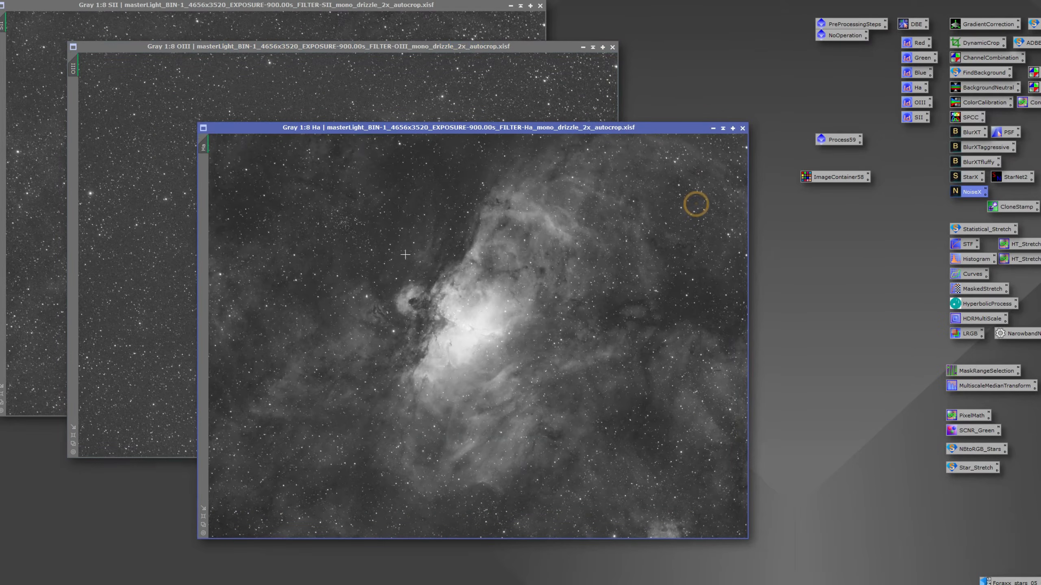
- Run Automatic DBE on the Ha image without simplified modelling, replacing the target with smoothing overridden to 0.5, and close the extracted background
click(236, 1)
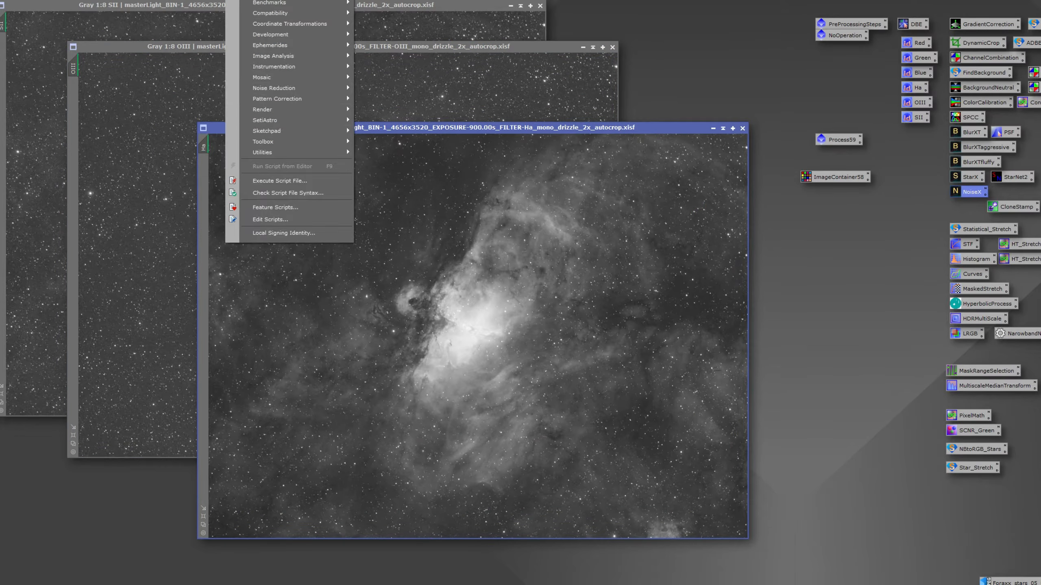
click(278, 116)
click(407, 120)
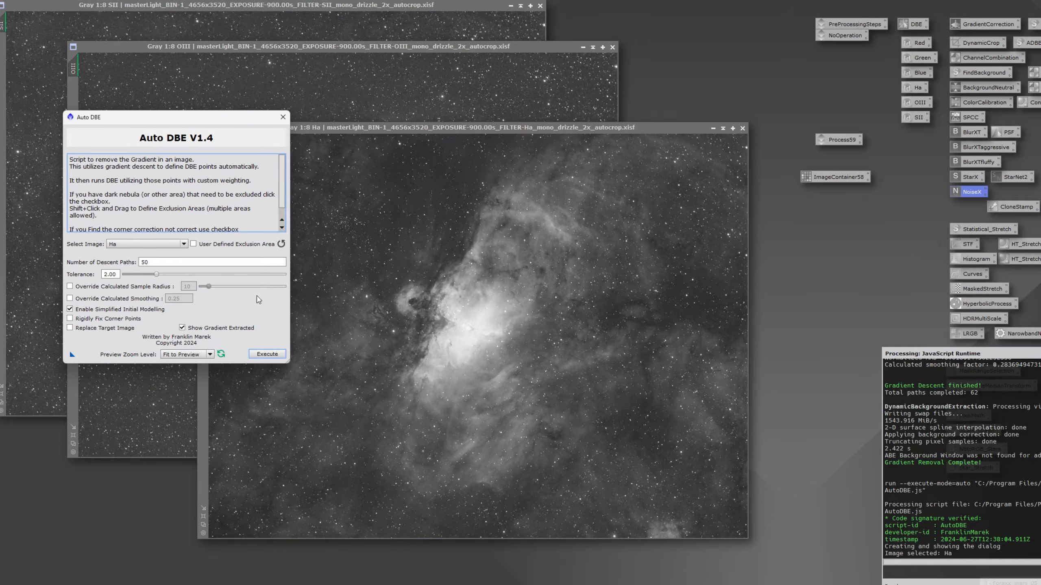
click(87, 311)
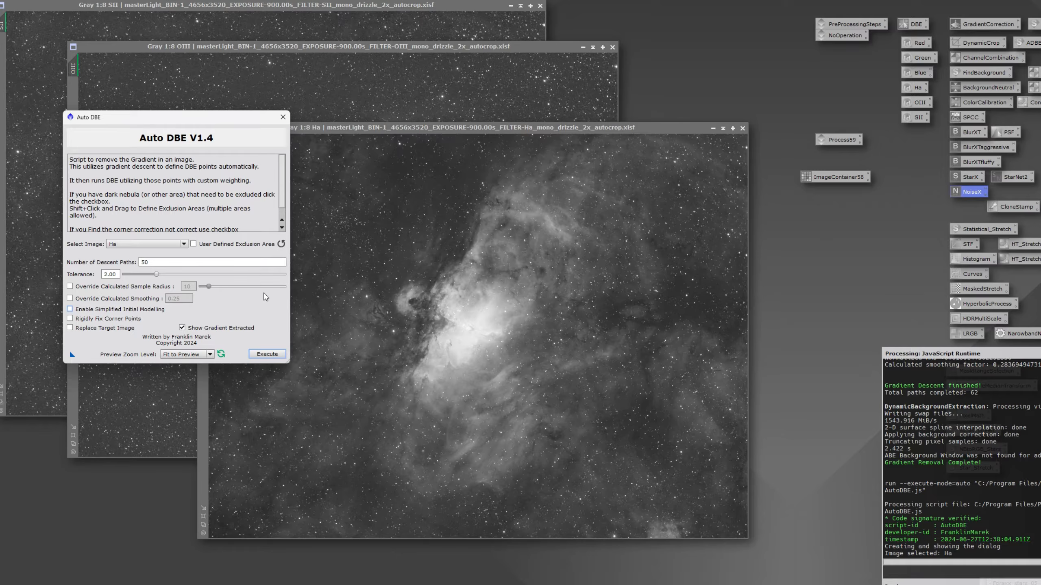
click(108, 331)
click(70, 298)
double_click(173, 298)
text(0.5)
click(267, 354)
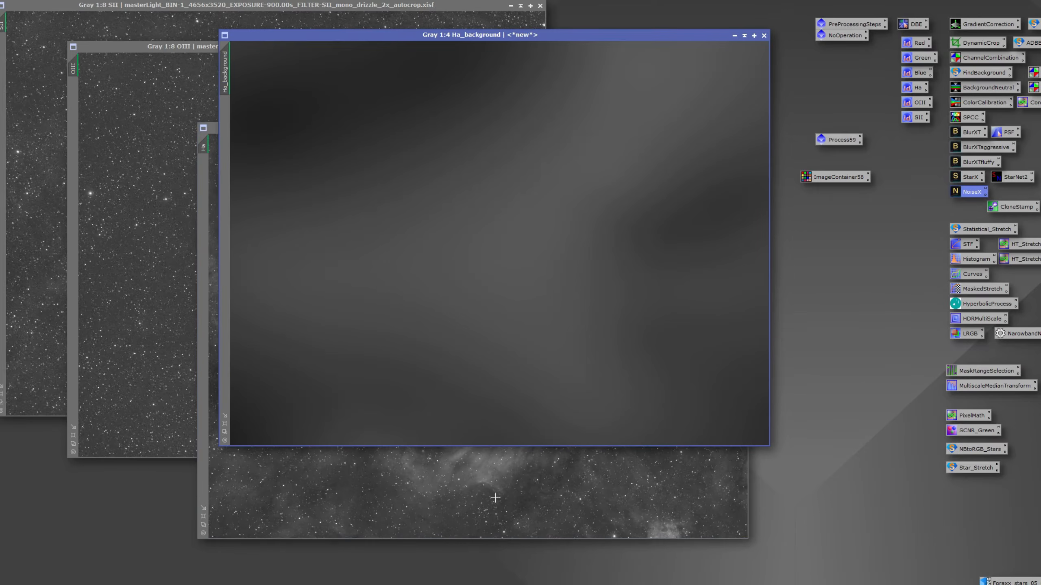
click(501, 478)
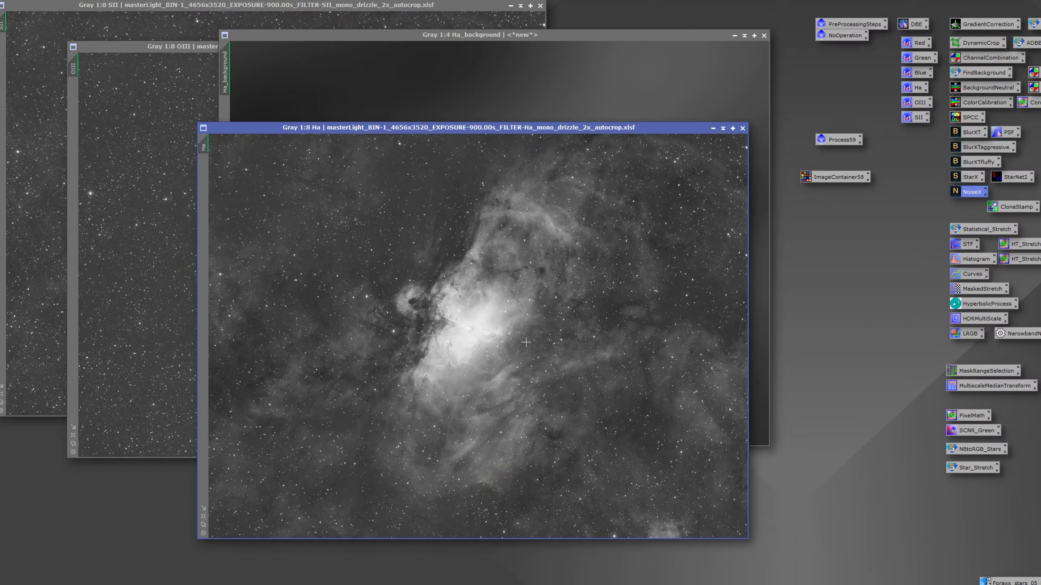
click(765, 36)
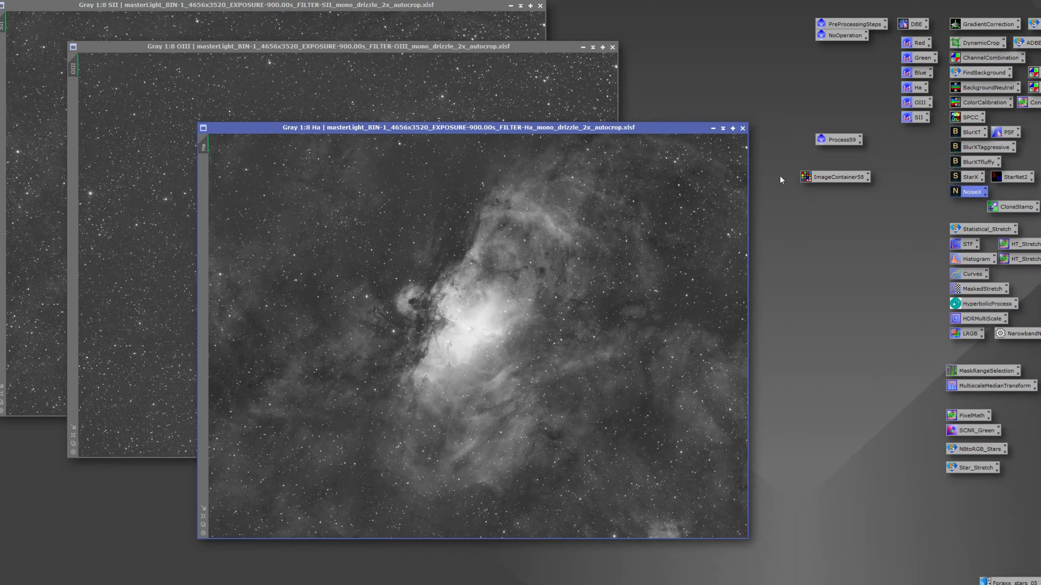
- Check the process order in the stored process container and apply it to the image container holding the narrowband images
double_click(837, 140)
drag(639, 201, 409, 102)
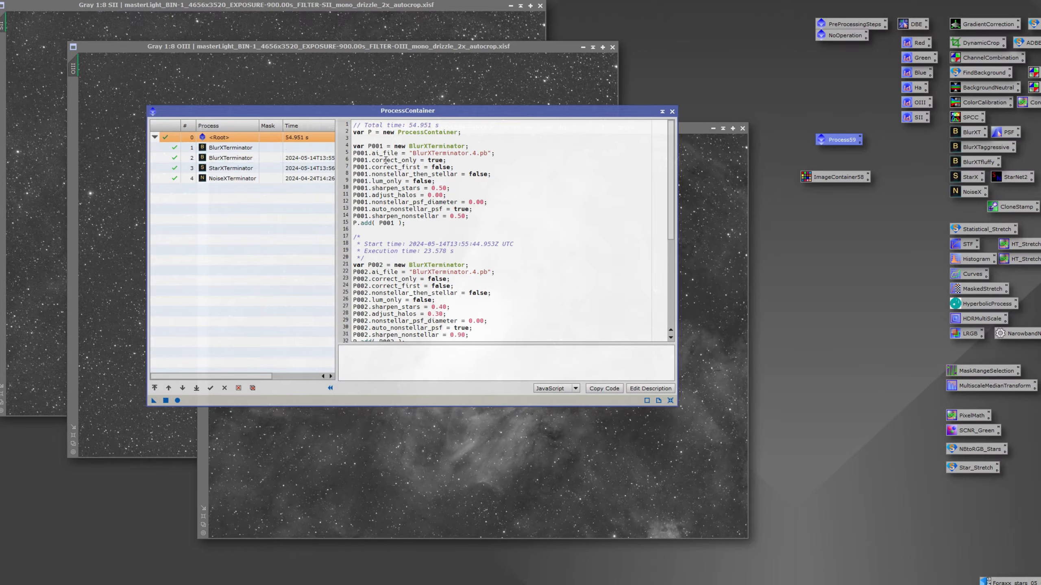
click(673, 111)
drag(841, 140, 828, 177)
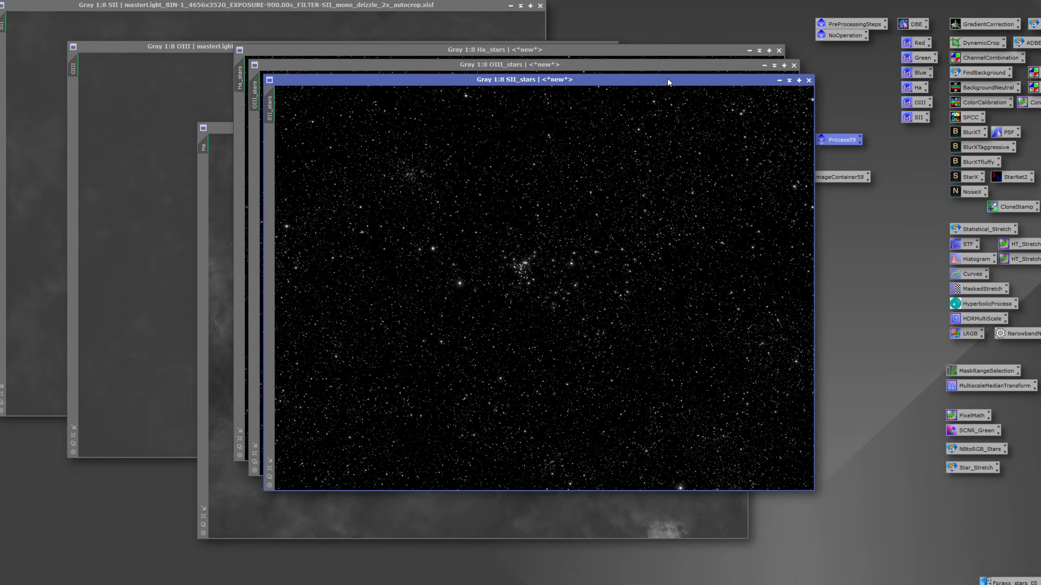
- Minimize the SII_stars, OIII_stars and Ha_stars images, left-align their icons and place them below the Star_Stretch icon
click(779, 80)
click(764, 65)
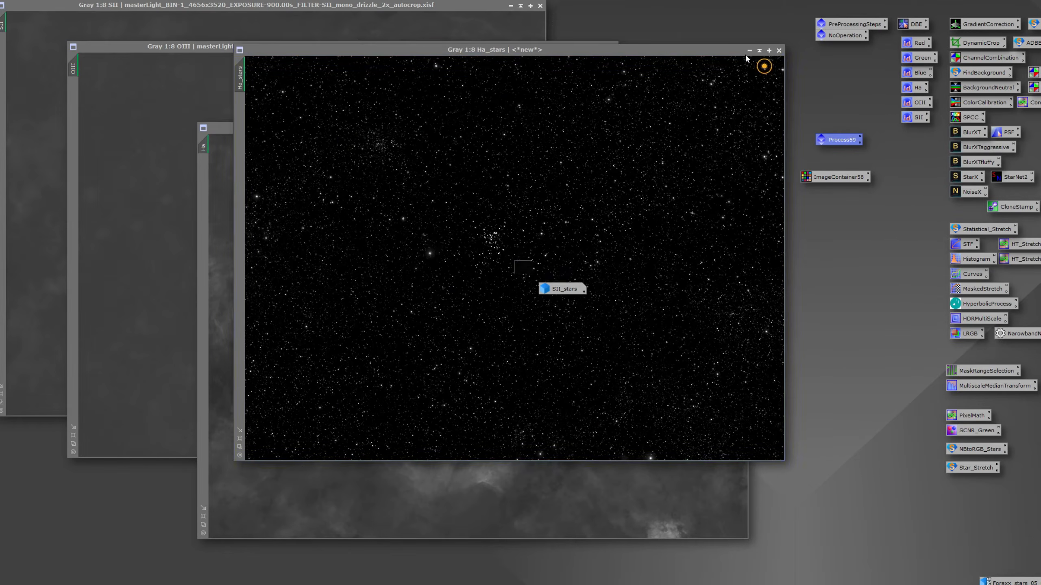
click(748, 51)
click(773, 205)
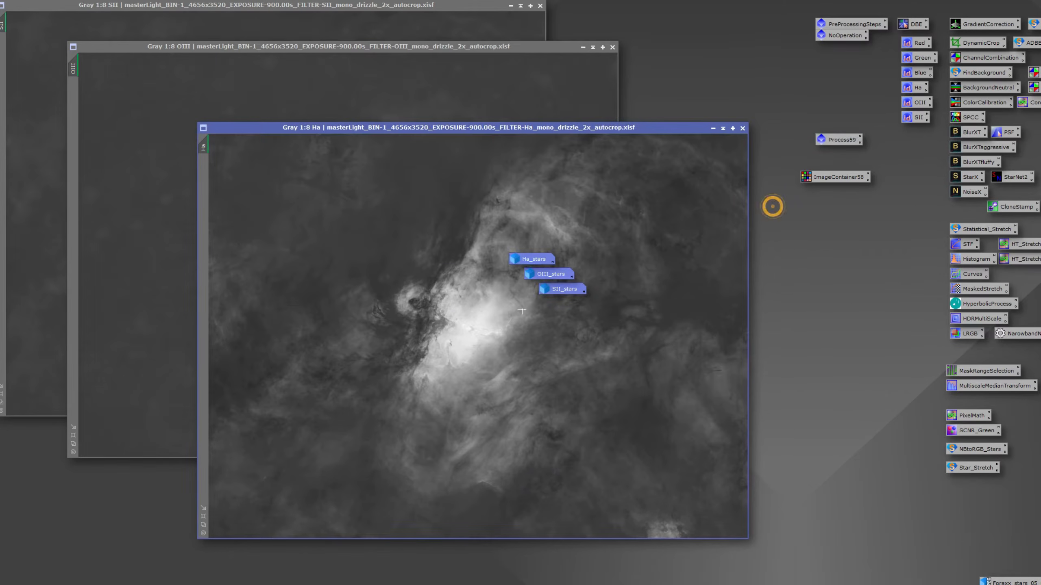
right_click(528, 260)
mouse_move(624, 307)
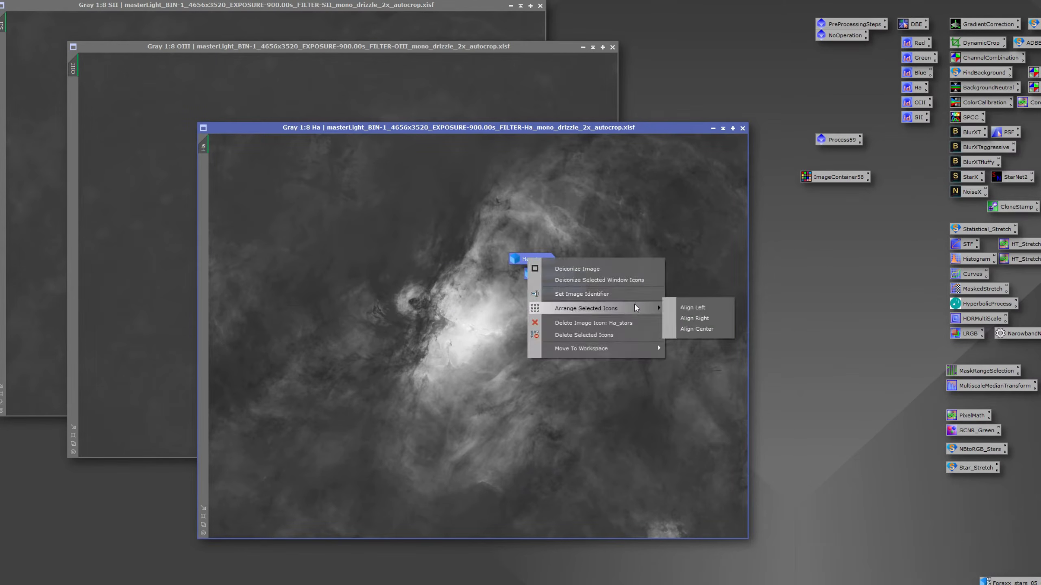
click(673, 309)
drag(533, 260, 967, 493)
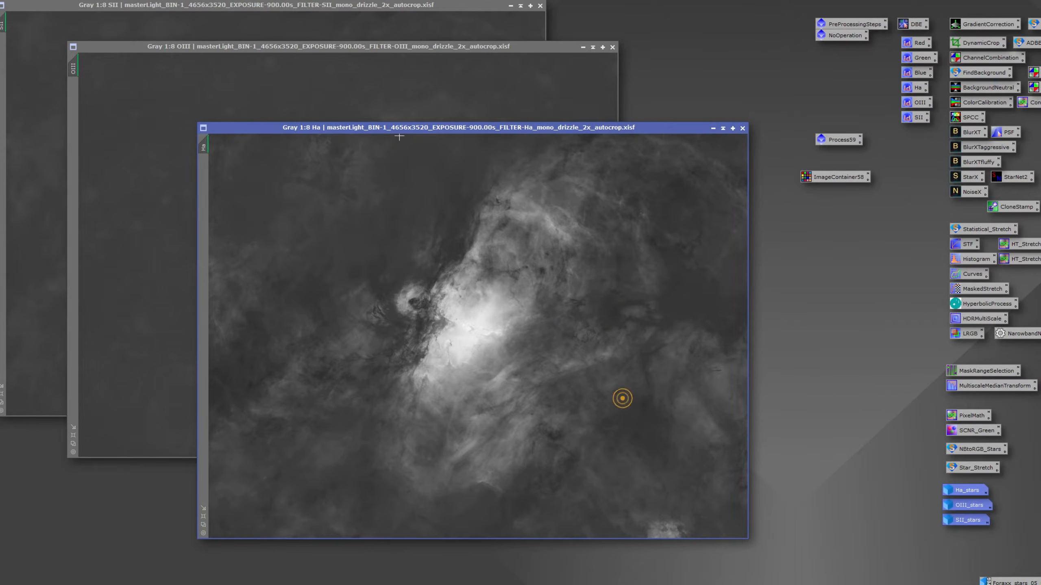
- Review the starless narrowband images and stretch the Ha image with Statistical Stretch at a target median of 0.25
click(386, 112)
click(318, 30)
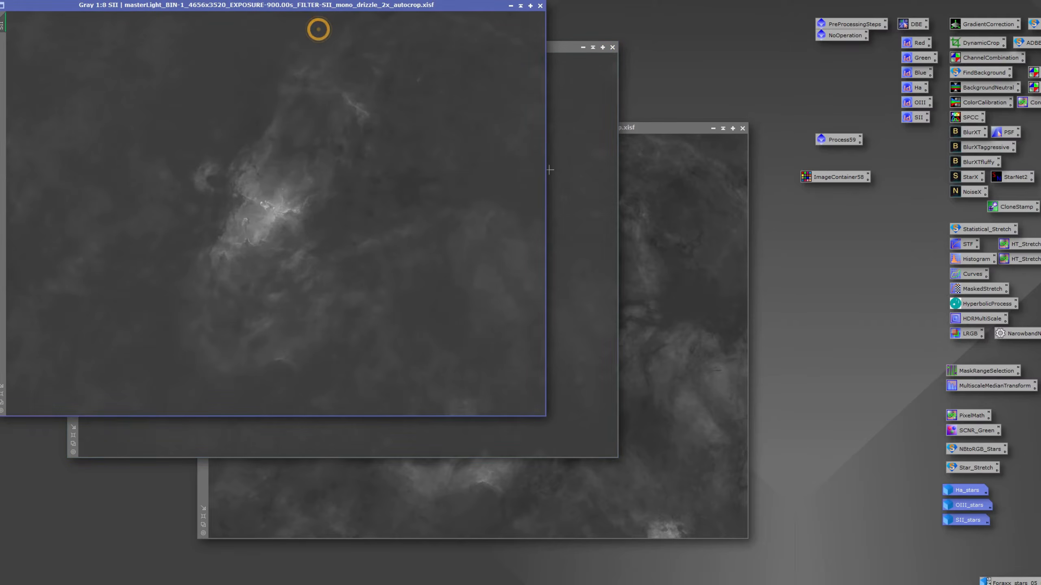
click(549, 169)
click(651, 228)
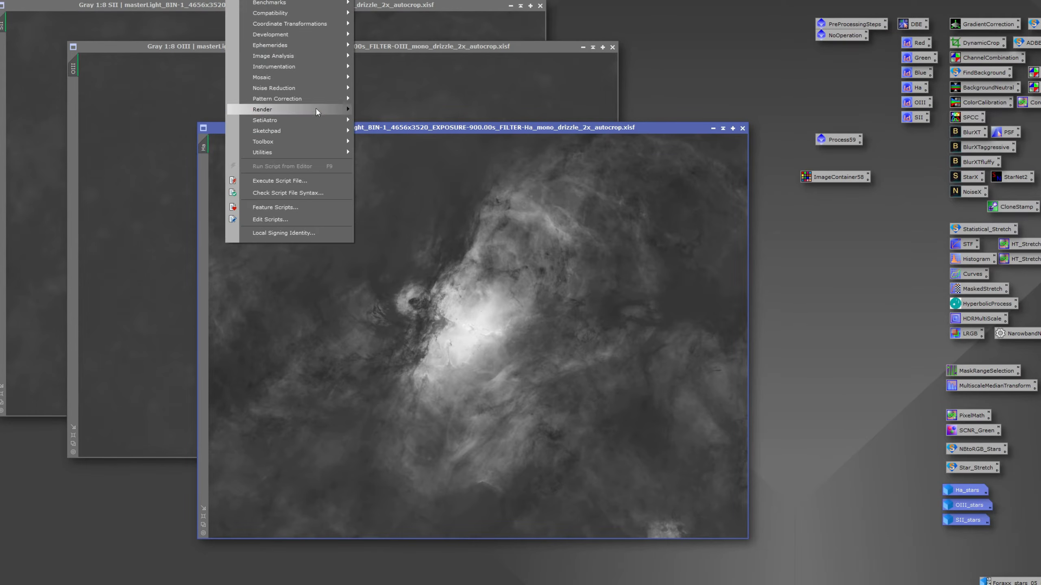
click(315, 117)
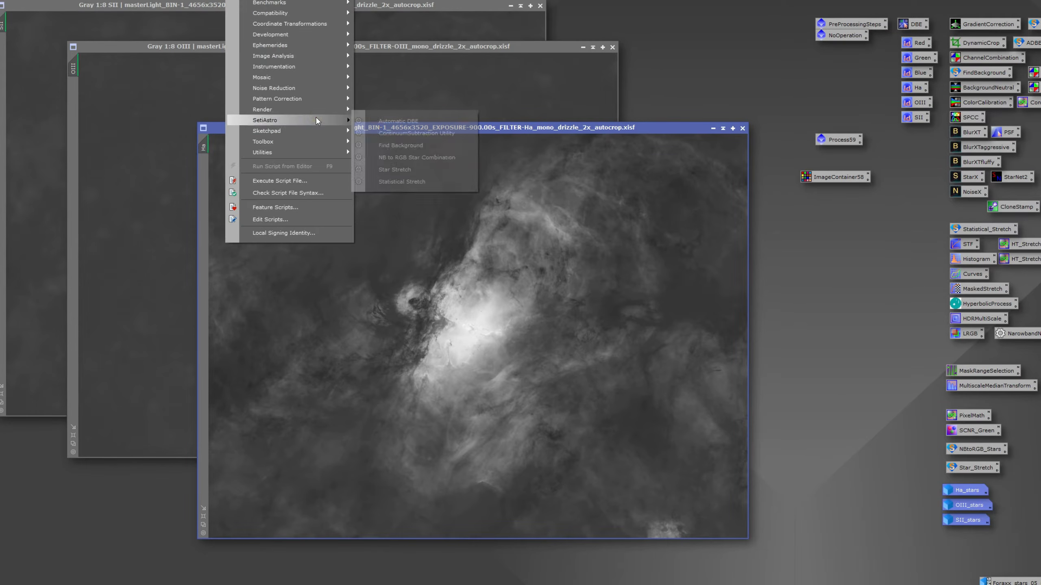
click(402, 182)
click(441, 389)
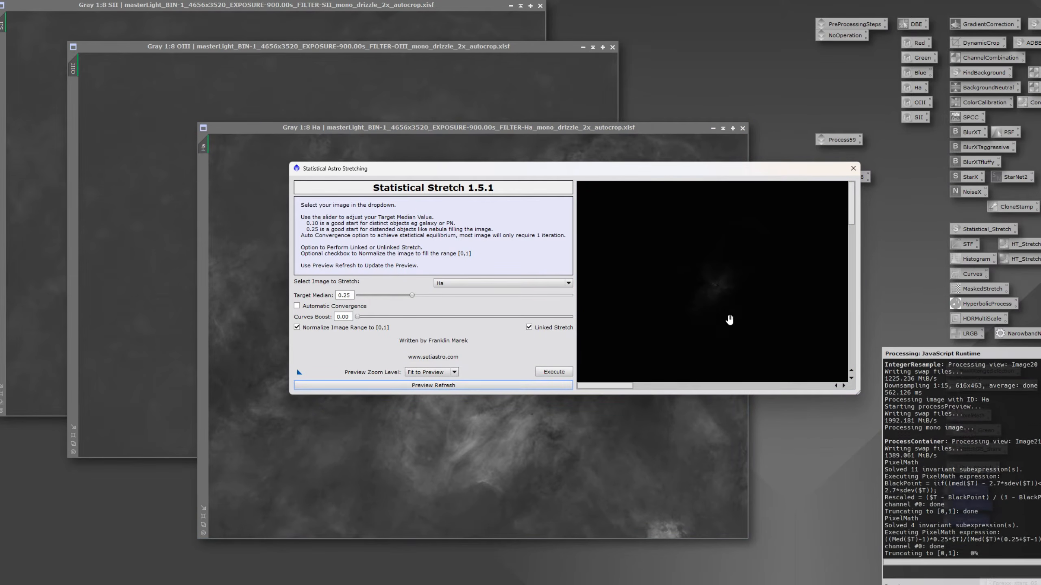
click(554, 372)
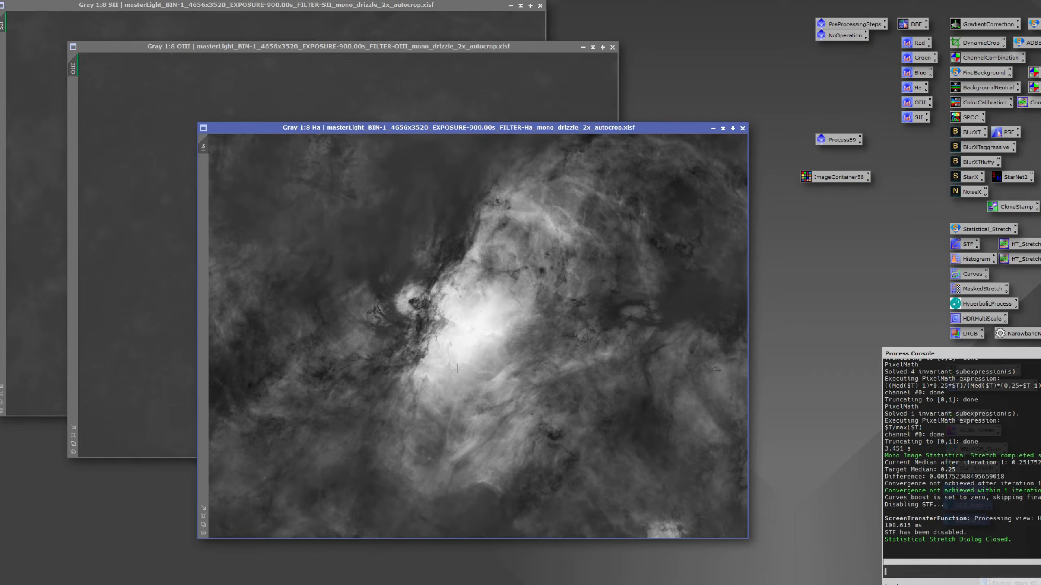
- Compare the background and nebula signal of the unstretched OIII and SII images with the stretched Ha image
click(158, 226)
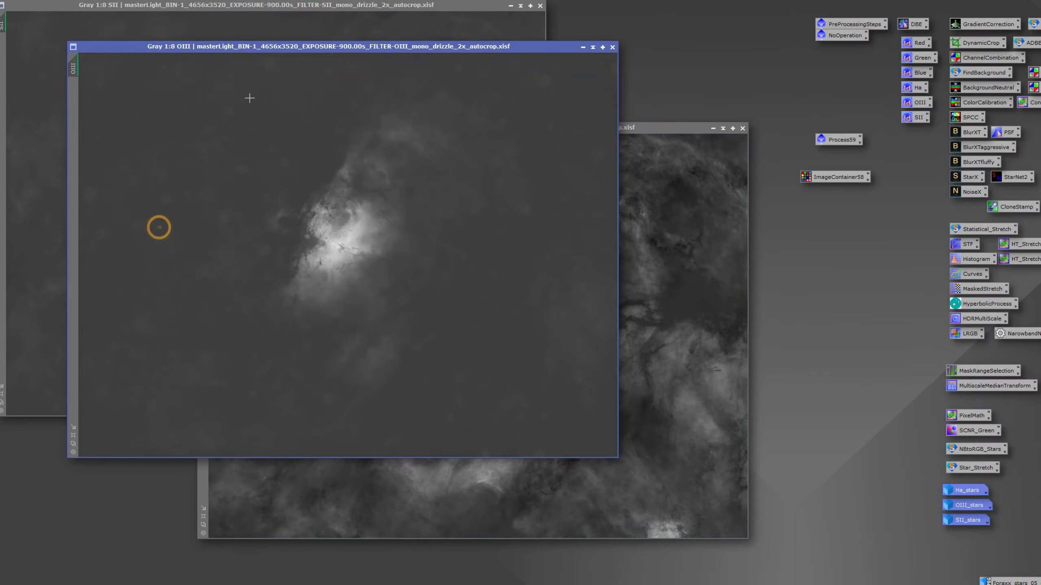
drag(204, 172, 272, 163)
click(224, 34)
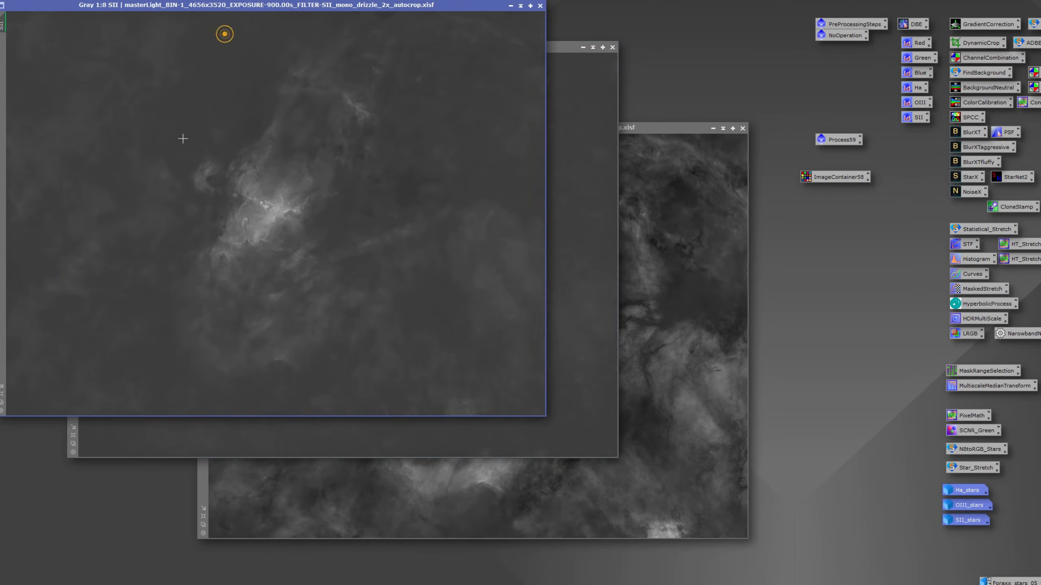
click(666, 237)
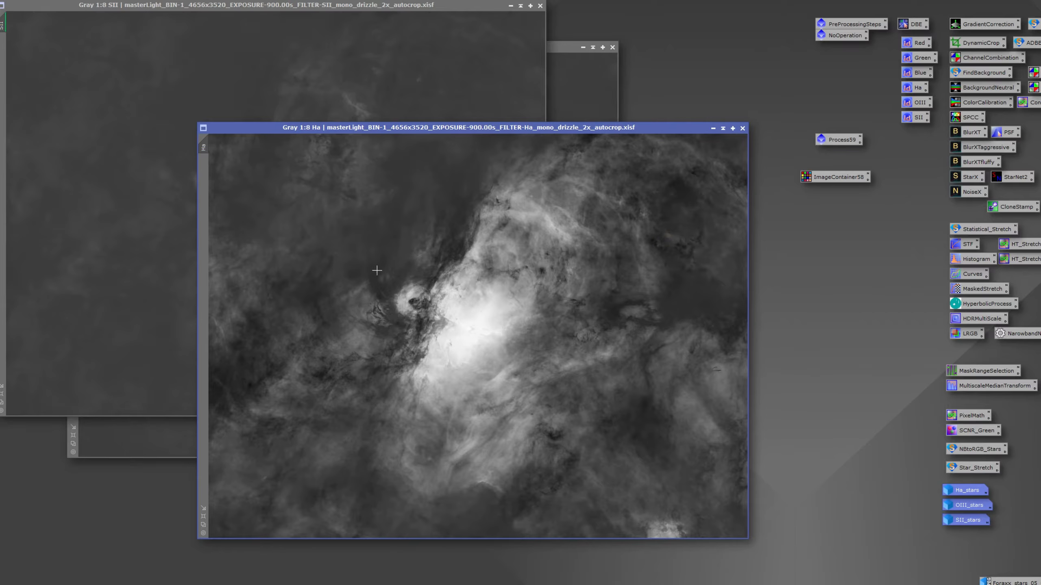
drag(395, 222, 390, 233)
- Stretch the OIII image with Statistical Stretch at a target median of 0.17, previewing it first, and close the script dialog
click(567, 86)
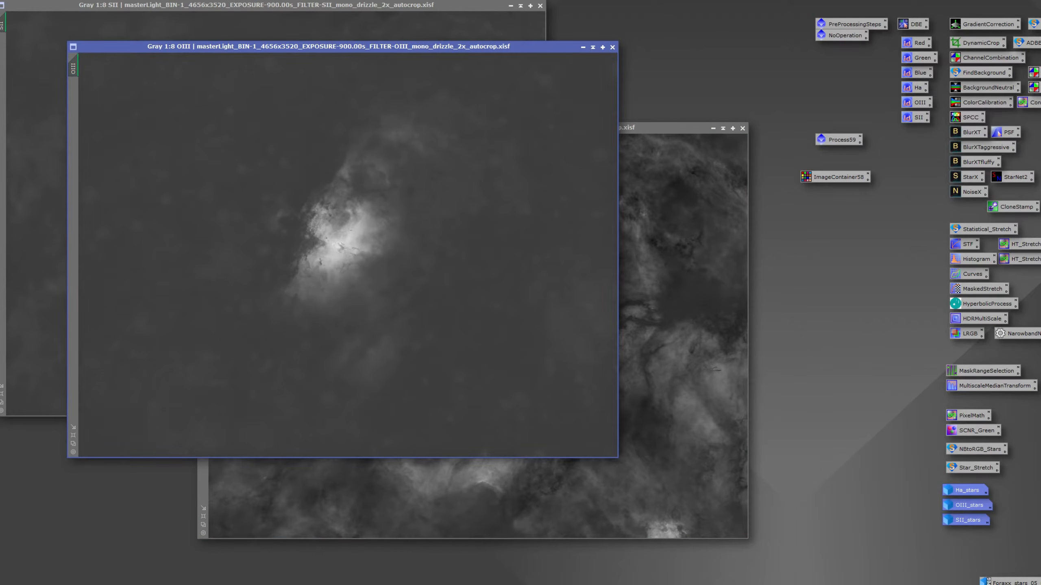
click(241, 1)
mouse_move(279, 114)
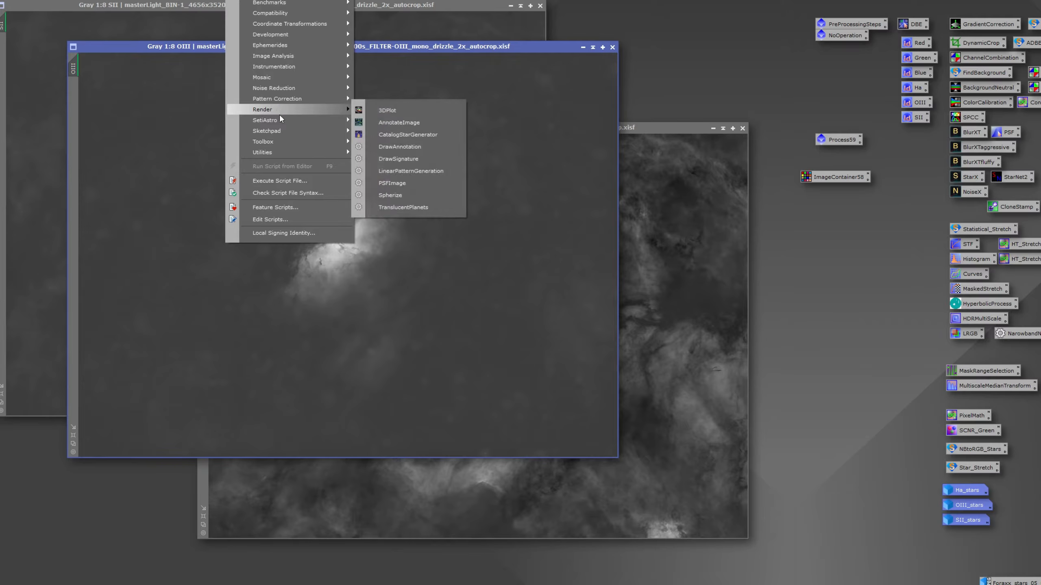
click(405, 179)
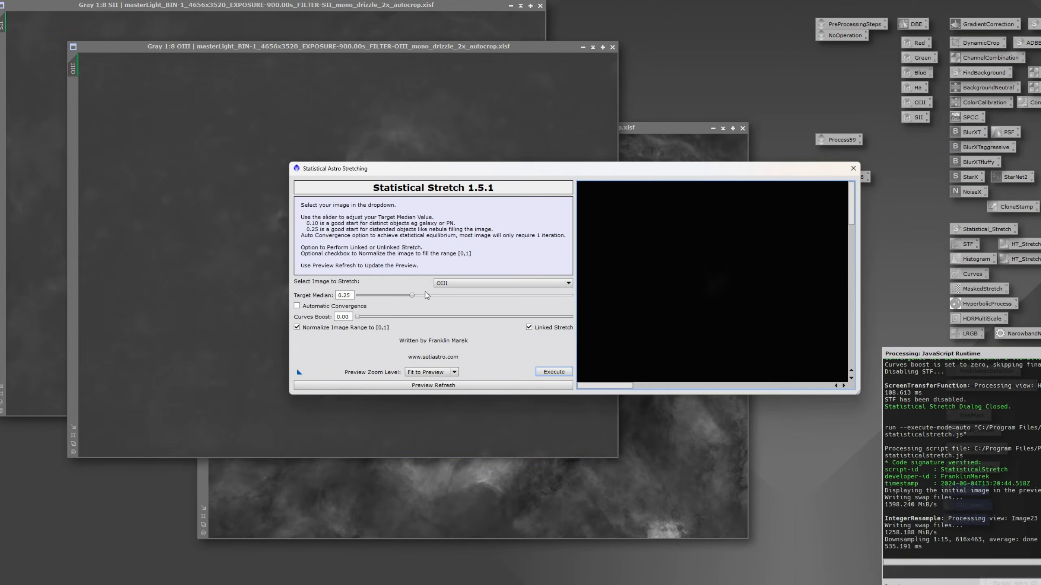
drag(342, 295, 358, 292)
text(17)
click(422, 387)
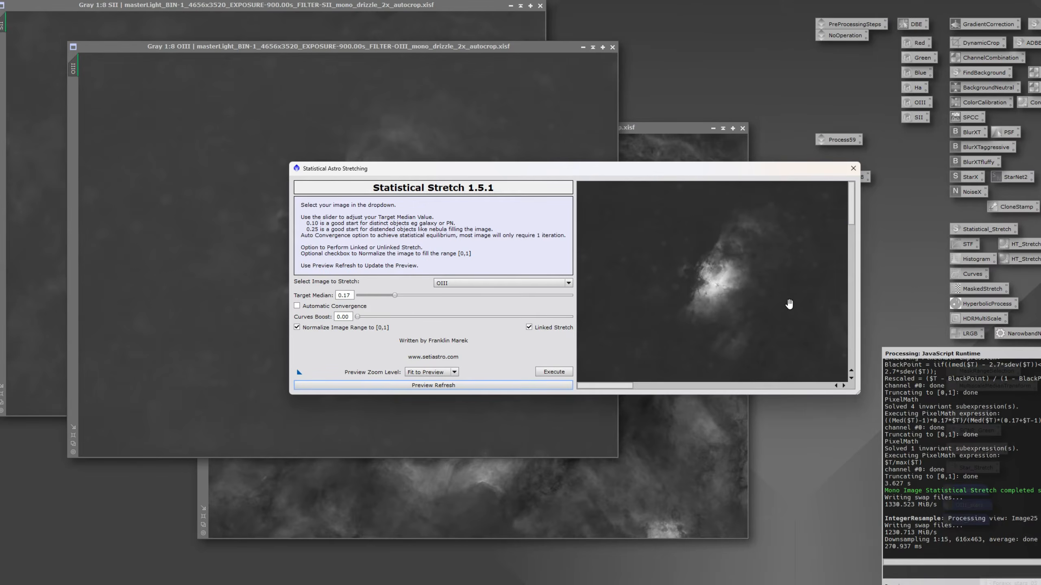
click(788, 302)
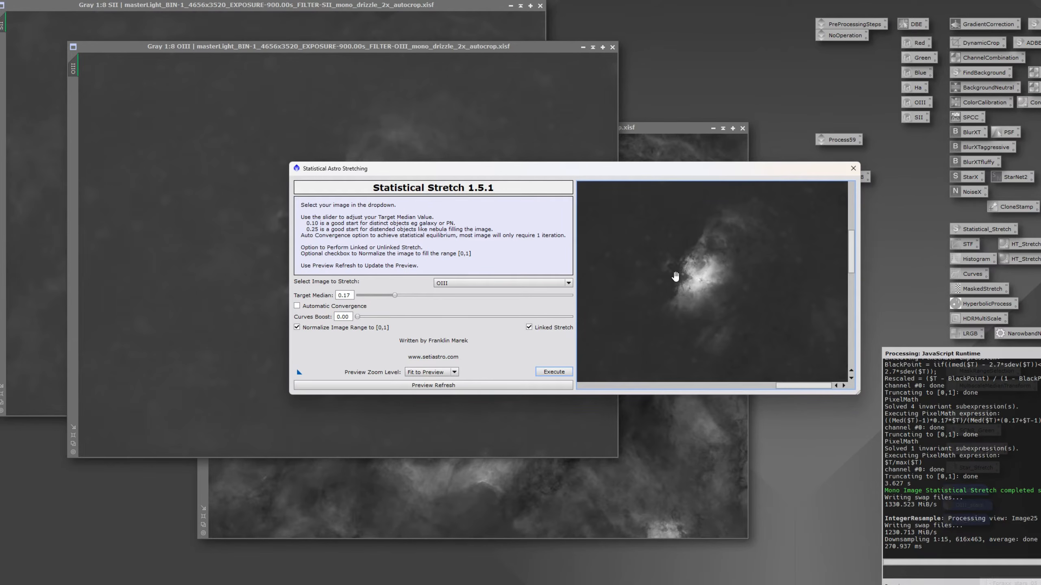
click(557, 372)
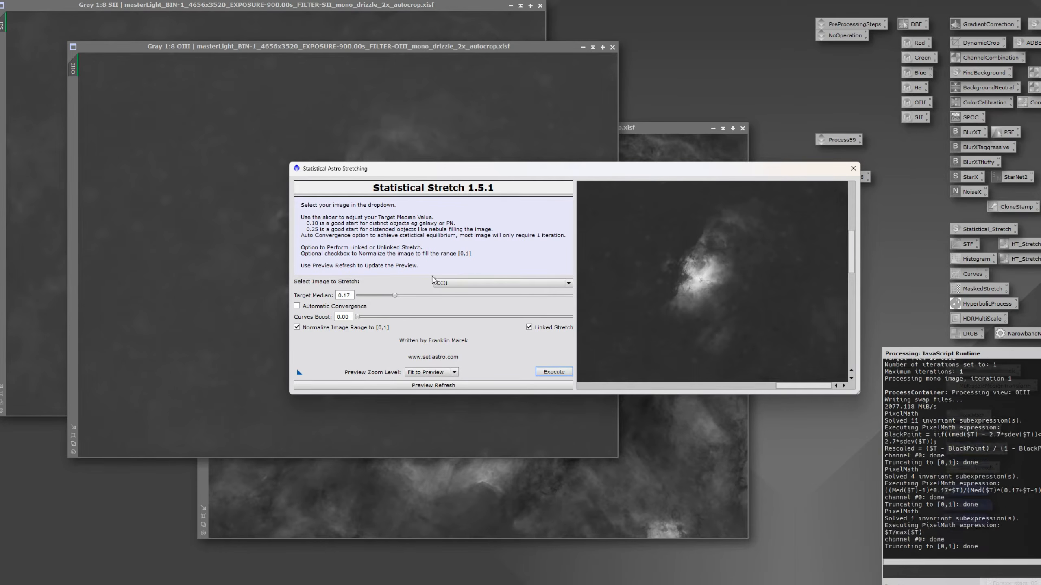
click(853, 168)
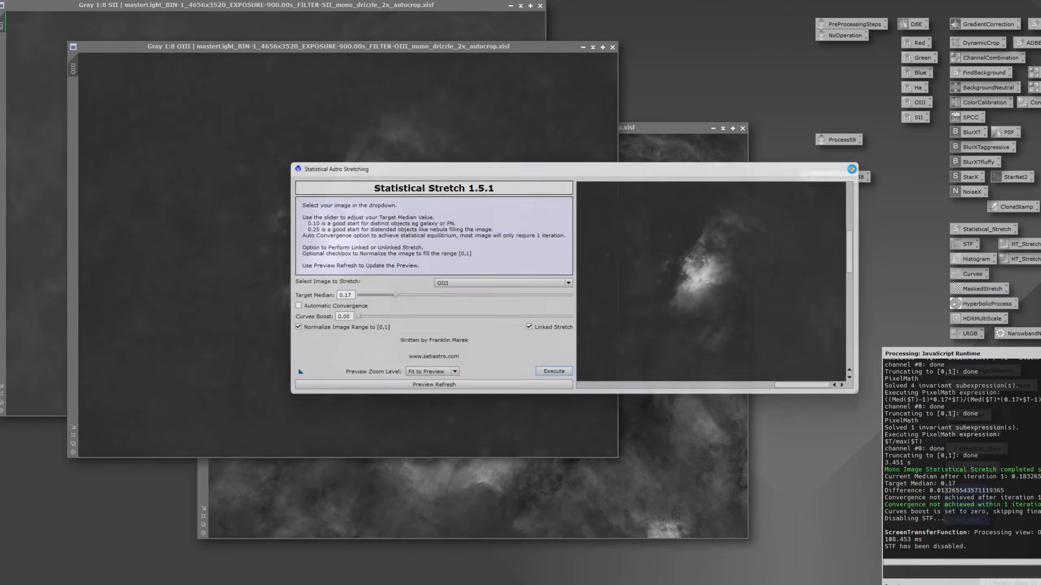
- Stretch the SII image with Statistical Stretch at a target median of 0.20 and close the script dialog
click(378, 28)
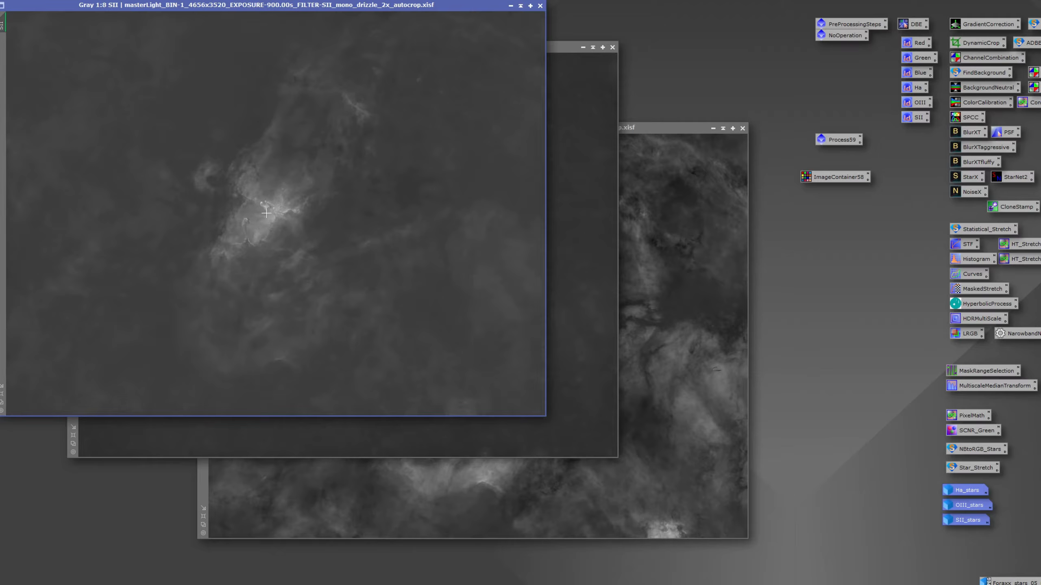
click(238, 1)
click(441, 182)
drag(343, 295, 357, 295)
text(2)
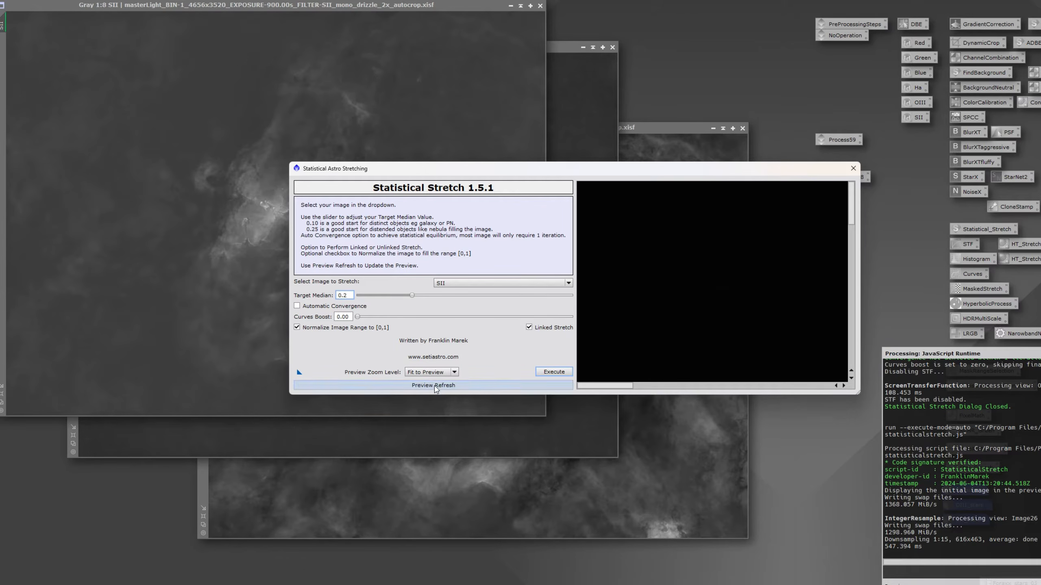
click(547, 374)
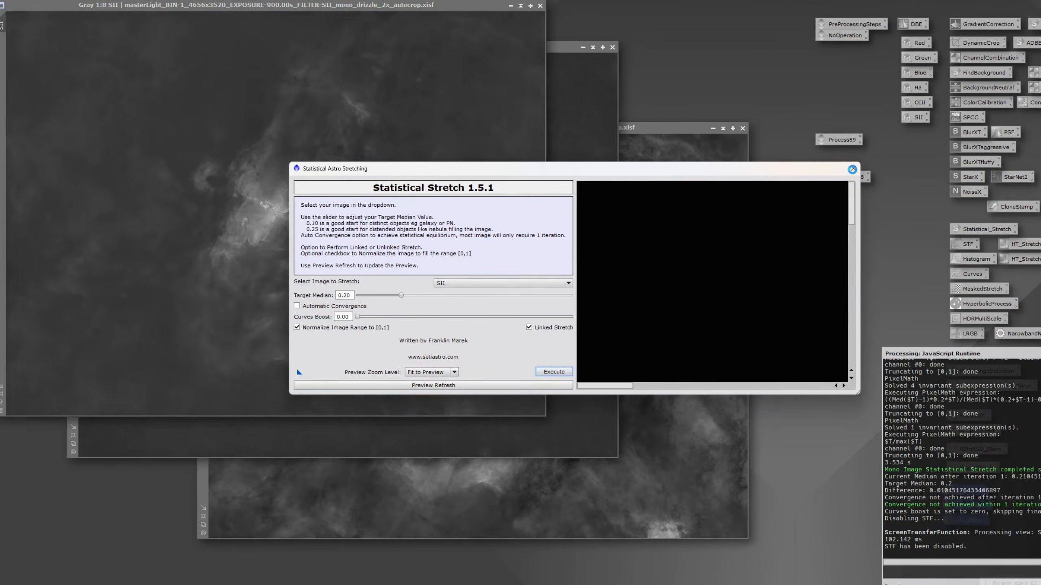
click(573, 180)
- Review the stretched Ha, OIII and SII images one after another
click(653, 228)
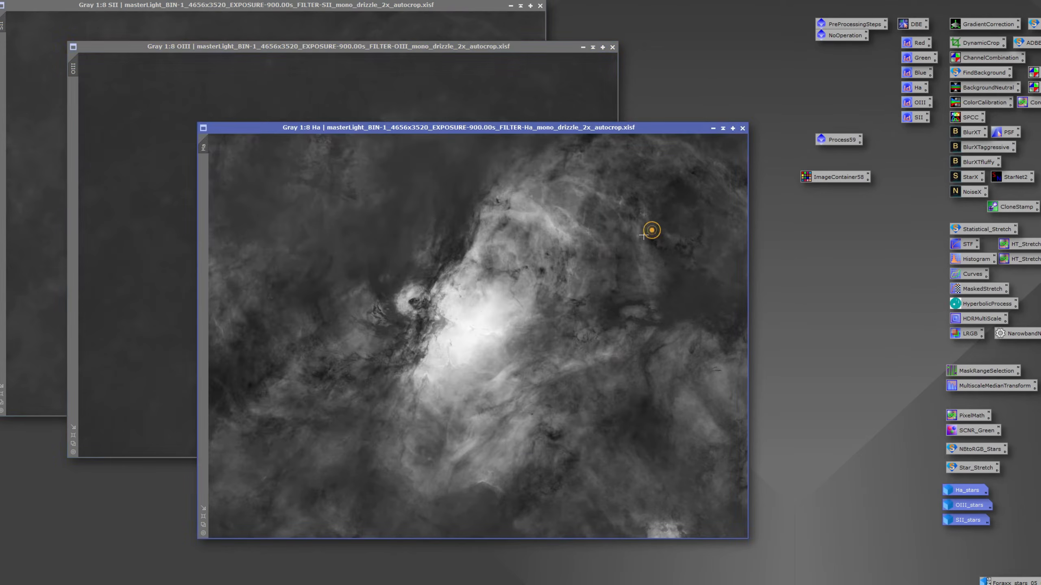
click(468, 92)
click(407, 35)
click(563, 103)
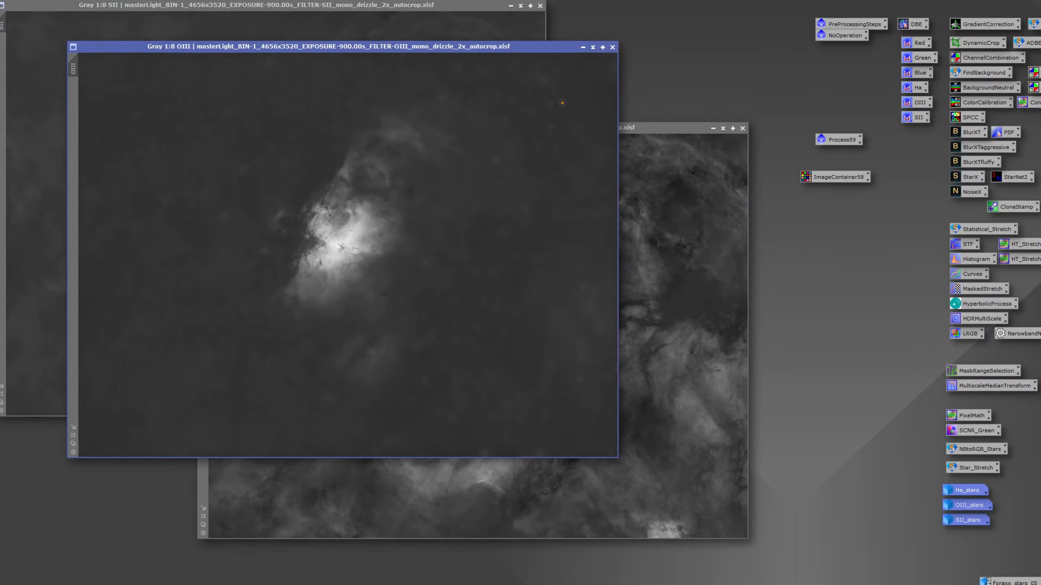
- Apply HDRMultiscaleTransform with 6 layers and 1 iteration to the Ha image and move its dialog clear of the nebula core
click(680, 211)
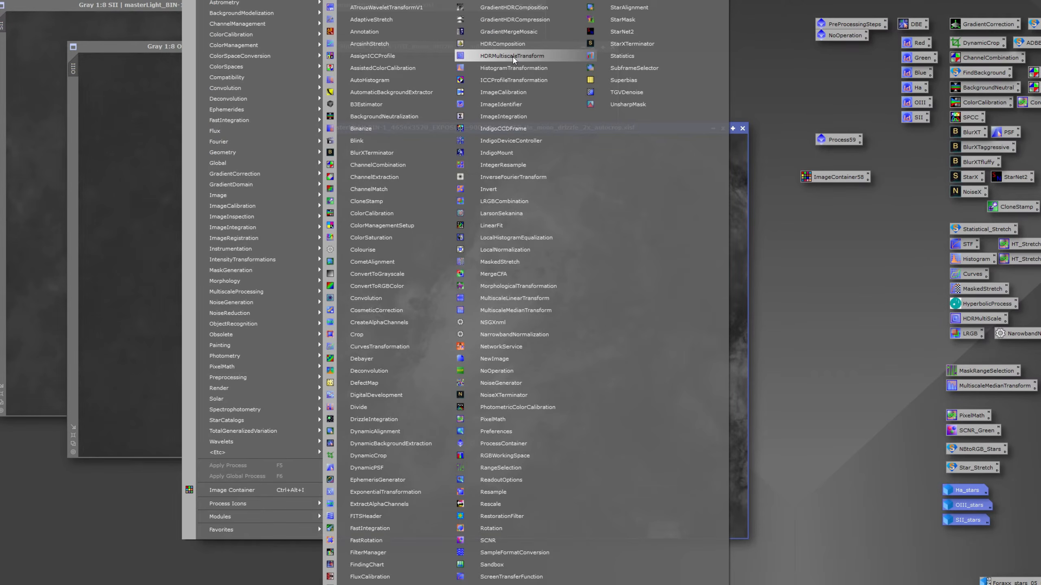
click(513, 59)
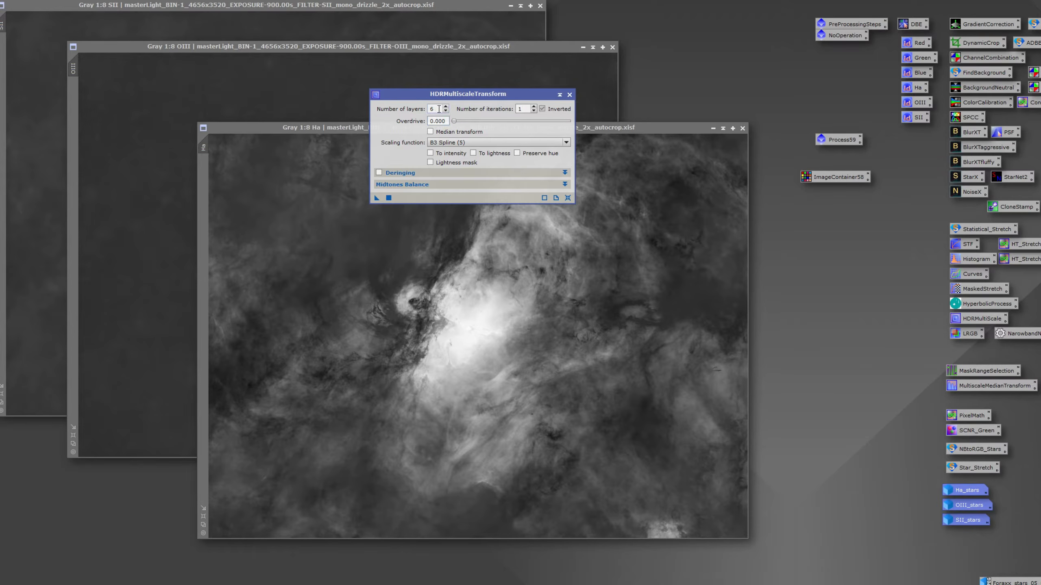
click(376, 199)
drag(512, 97, 749, 245)
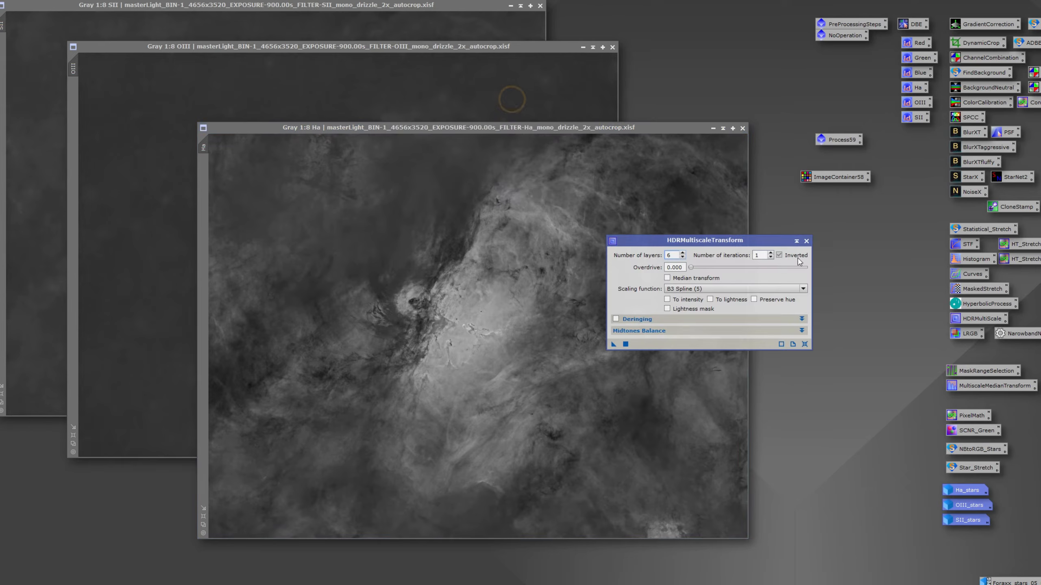
- Close the HDRMultiscaleTransform dialog, compare the Ha core up close with and without the transform, and leave the transform undone
click(806, 240)
scroll(486, 348, up, 2)
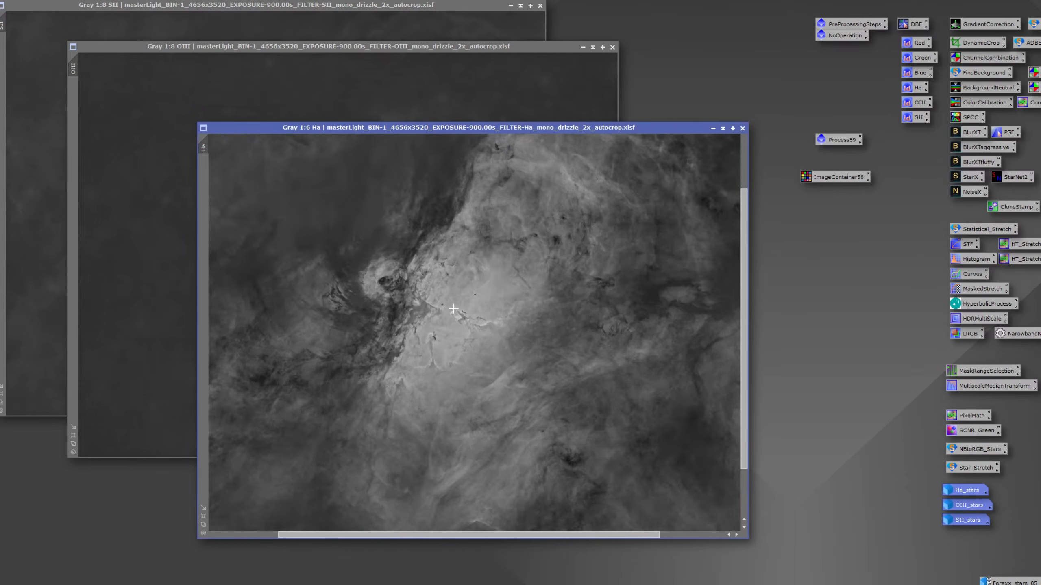
scroll(454, 308, up, 4)
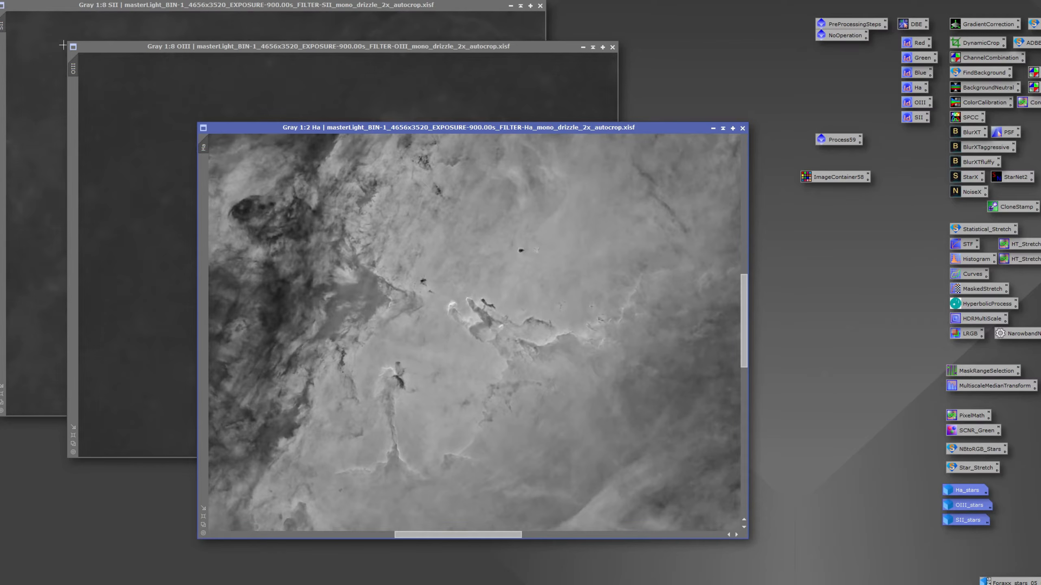
key(ctrl+z)
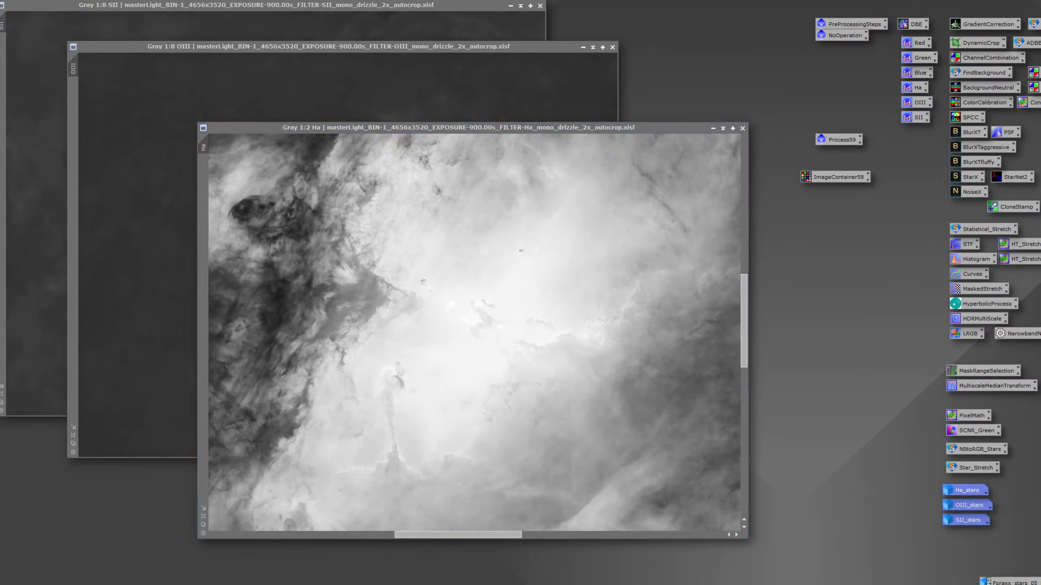
key(ctrl+y)
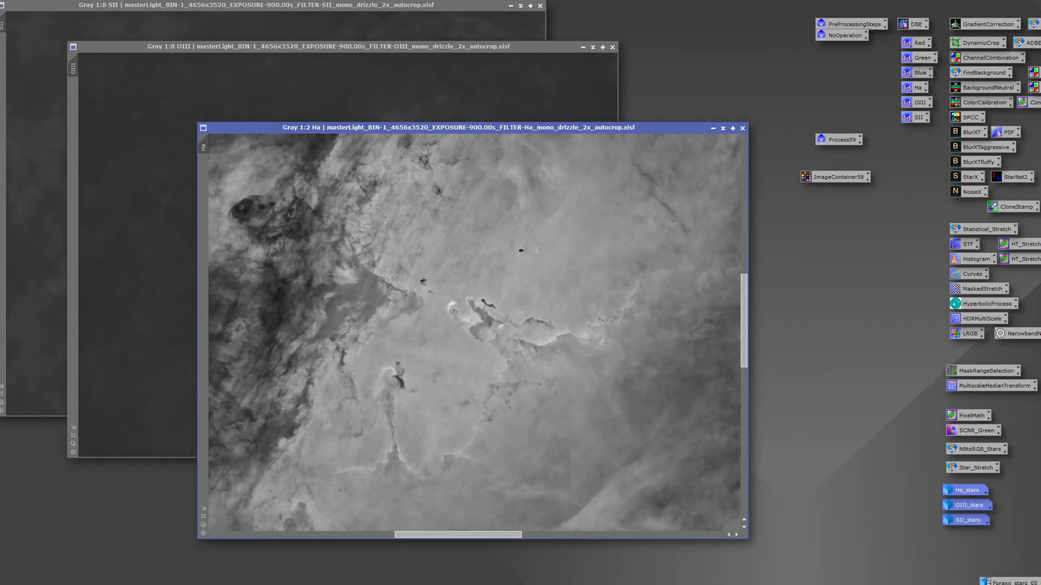
key(ctrl+z)
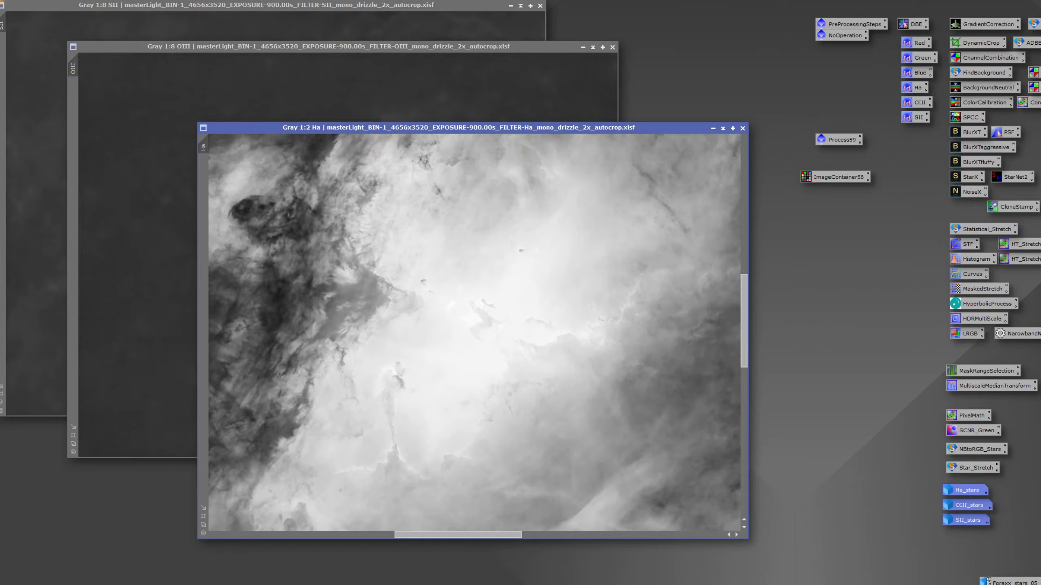
scroll(470, 397, down, 2)
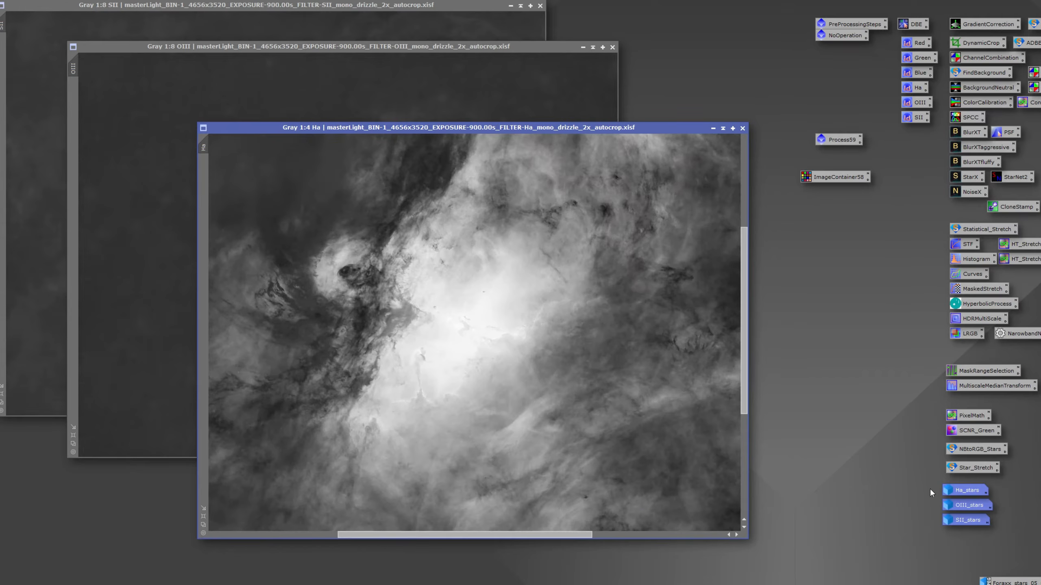
- Create a range mask from the Ha image with lower limit 0.42, fuzziness 0.19 and added smoothness, using the real-time preview
double_click(963, 371)
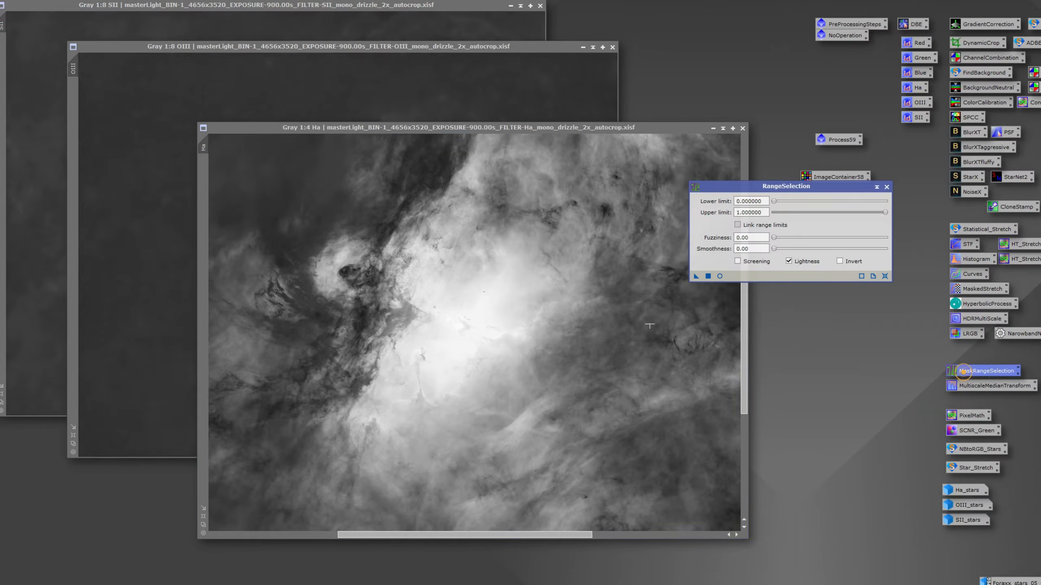
click(720, 276)
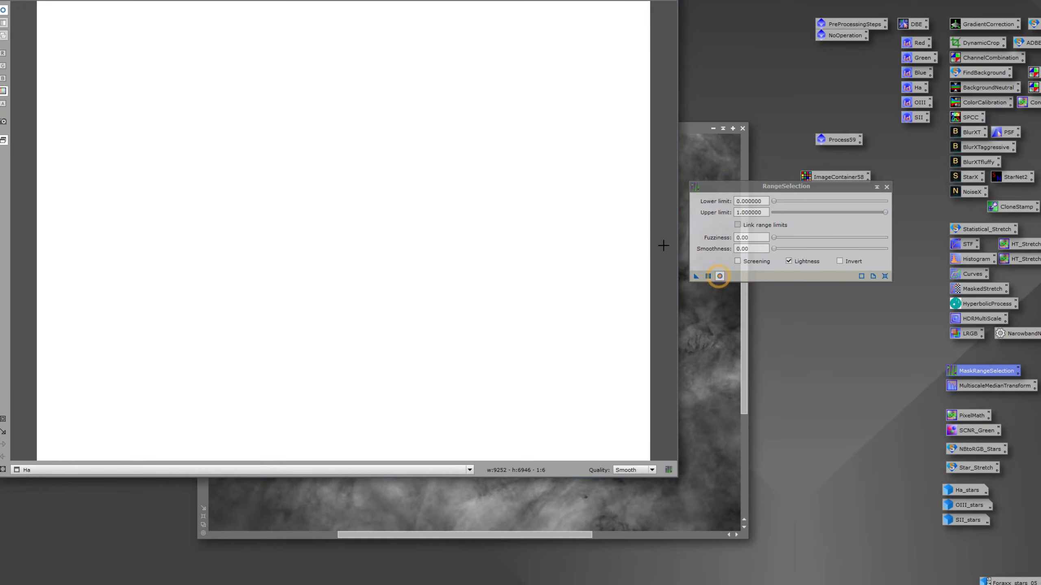
drag(774, 201, 829, 204)
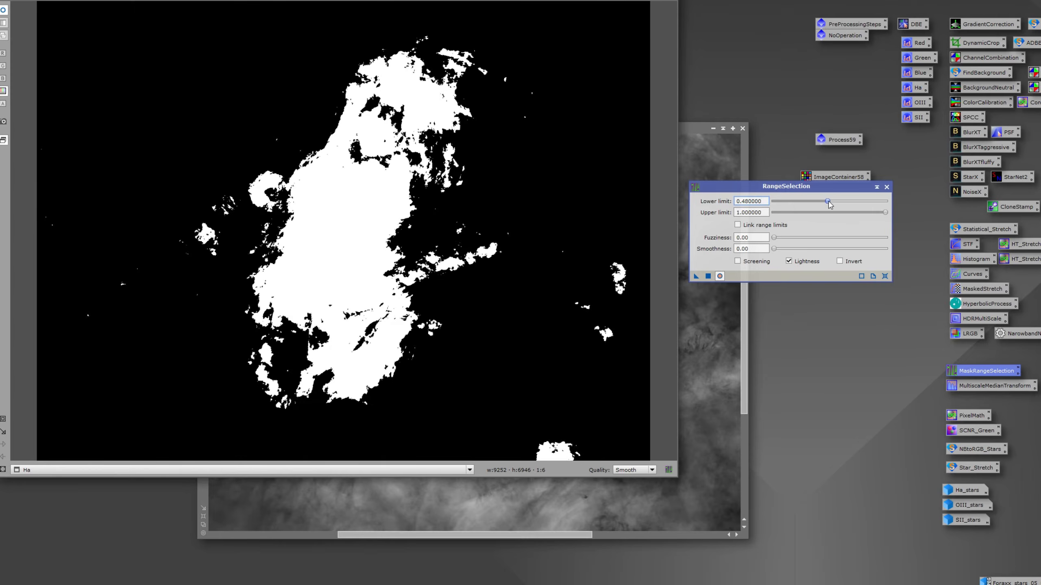
drag(774, 237, 796, 239)
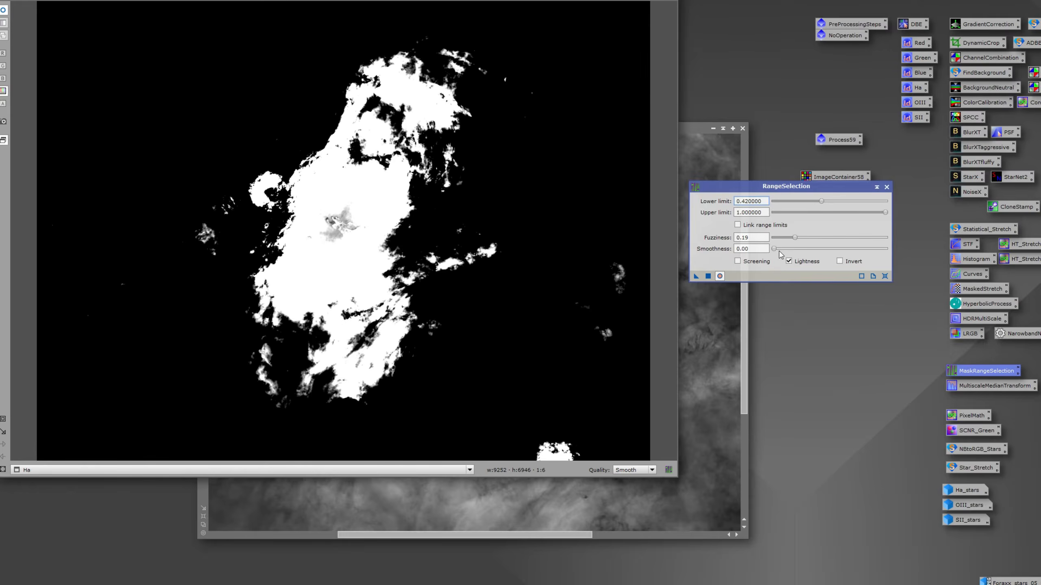
click(719, 276)
drag(378, 157, 274, 161)
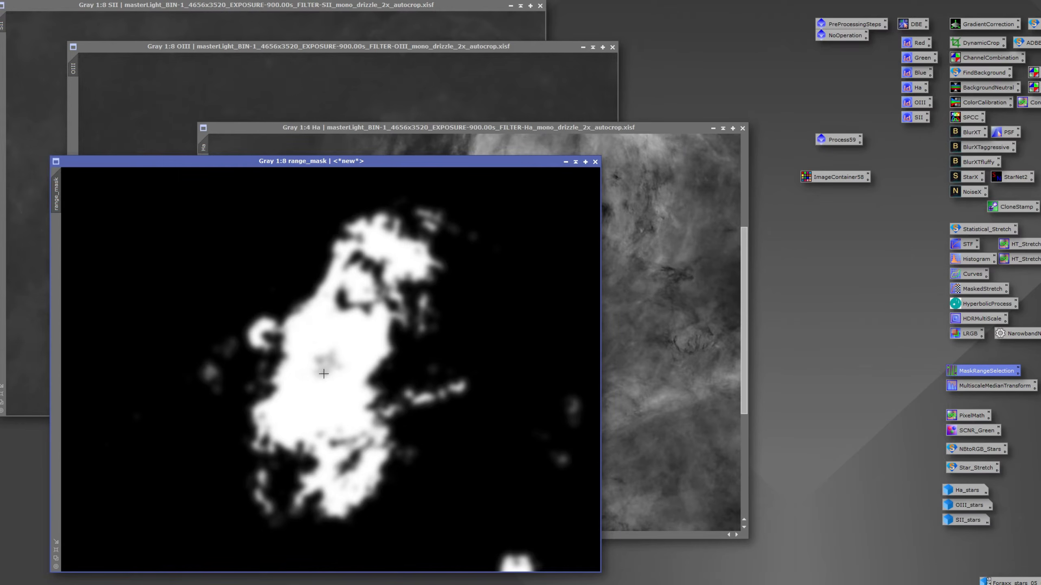
- Darken the range mask by applying the PixelMath expression $T-.25 with the target image replaced, and close PixelMath
double_click(961, 415)
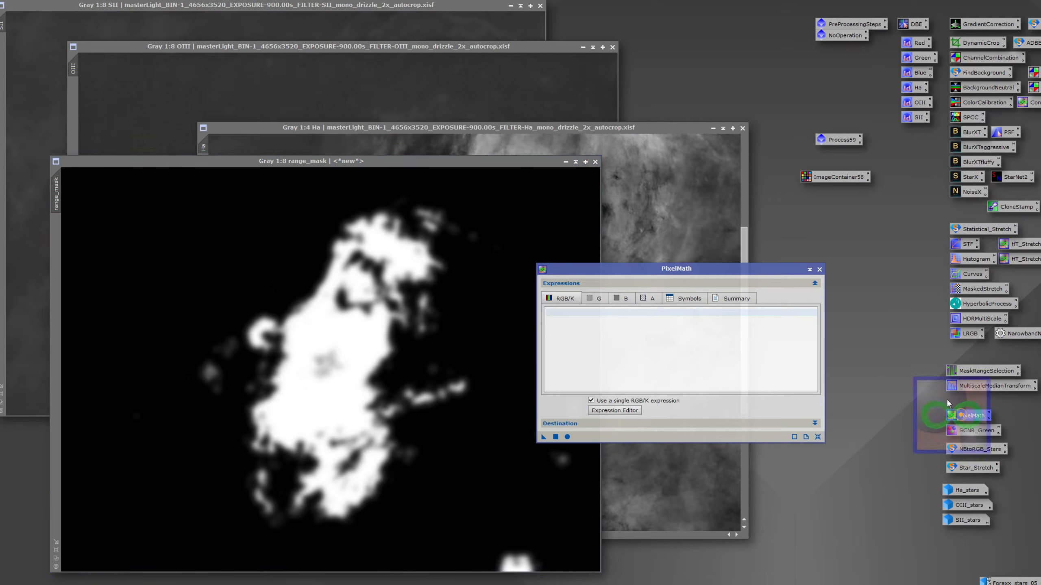
click(558, 310)
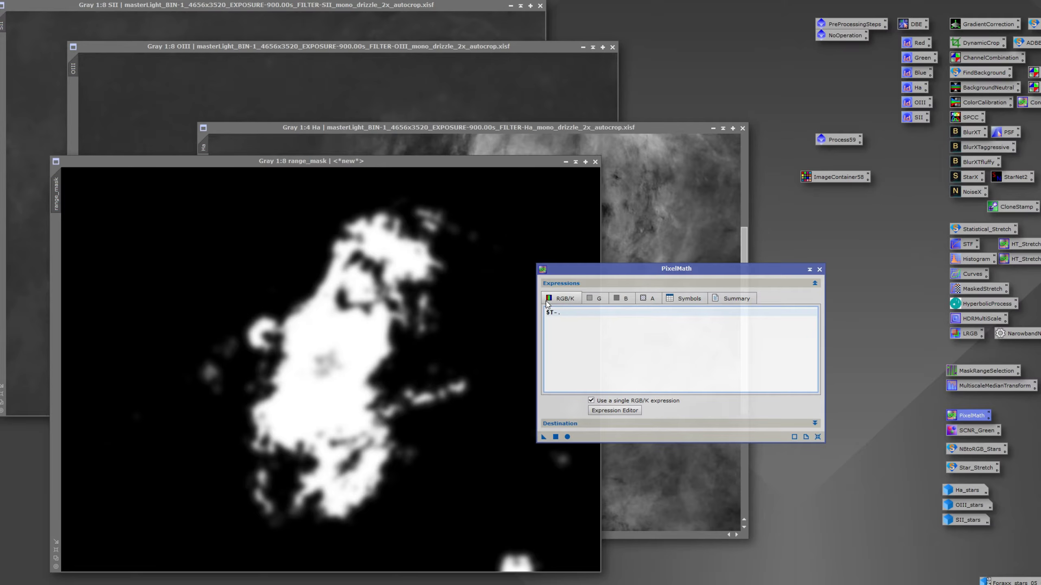
mouse_move(316, 406)
mouse_down()
mouse_move(304, 409)
mouse_move(323, 416)
mouse_up()
click(554, 425)
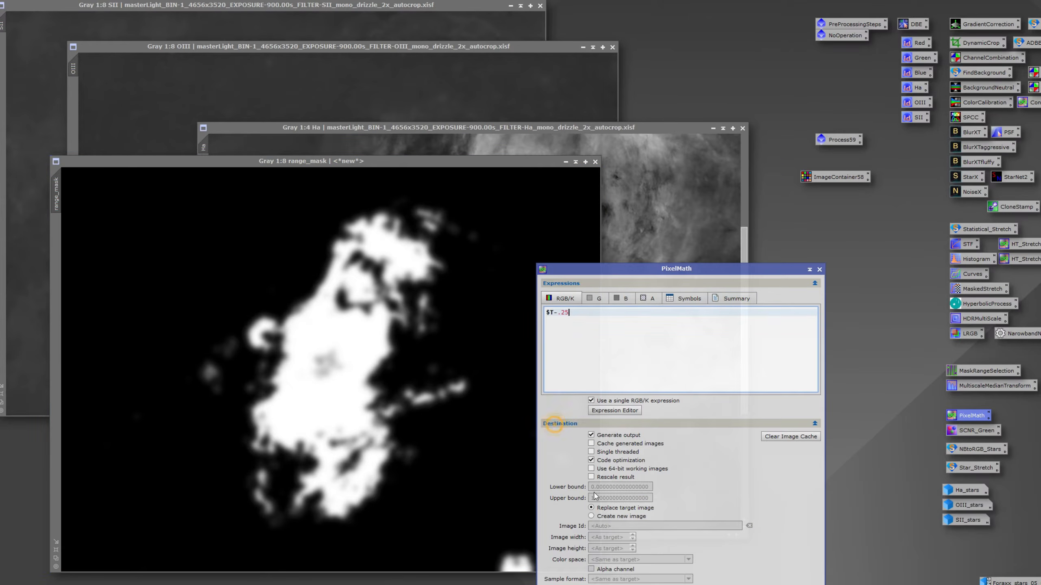
drag(613, 273, 674, 178)
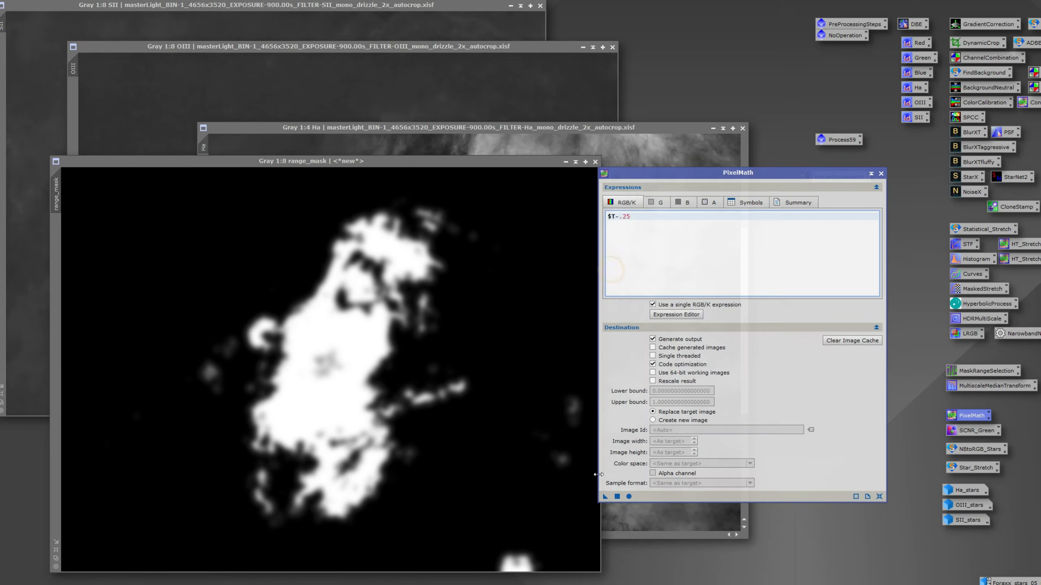
drag(604, 497, 385, 430)
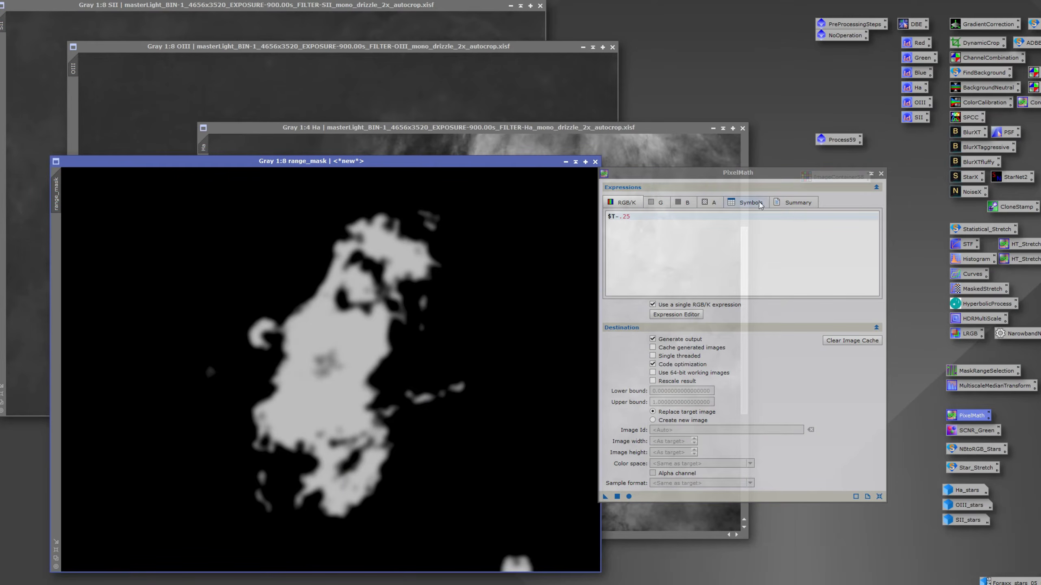
click(881, 174)
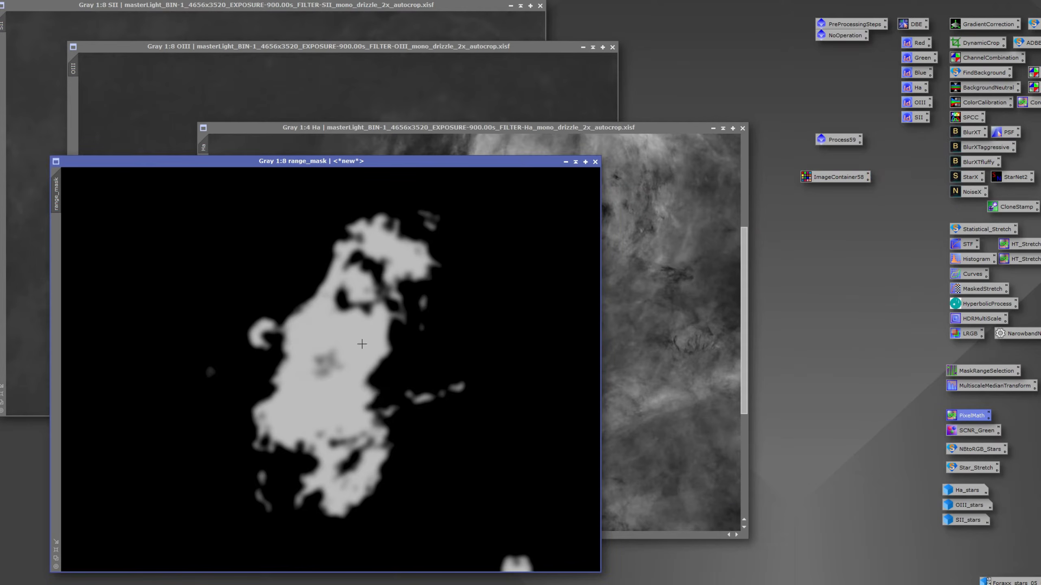
- Apply the range mask to the Ha image and hide its red overlay
drag(193, 164, 626, 98)
drag(496, 126, 205, 201)
click(288, 208)
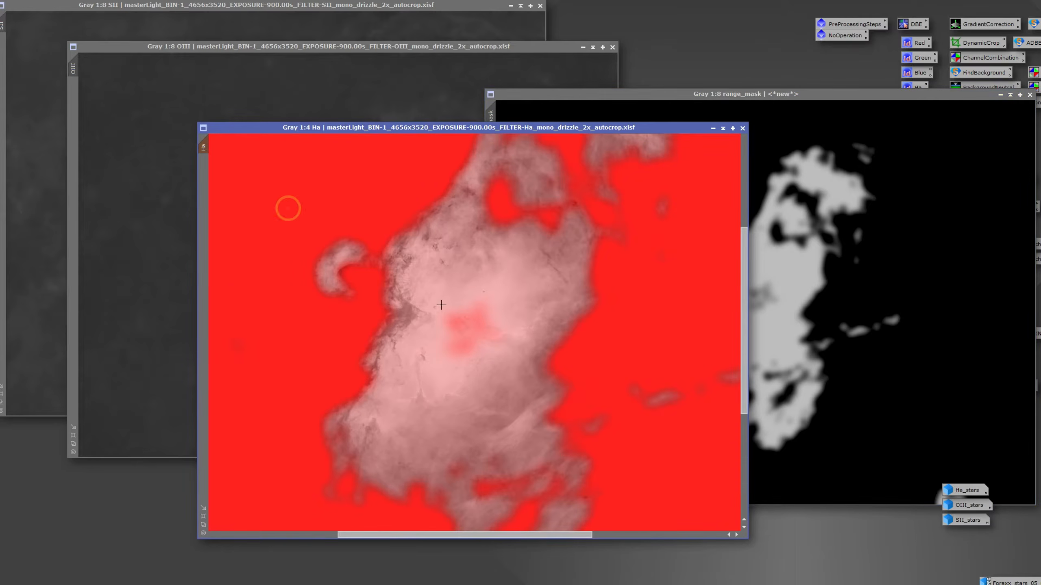
key(ctrl+k)
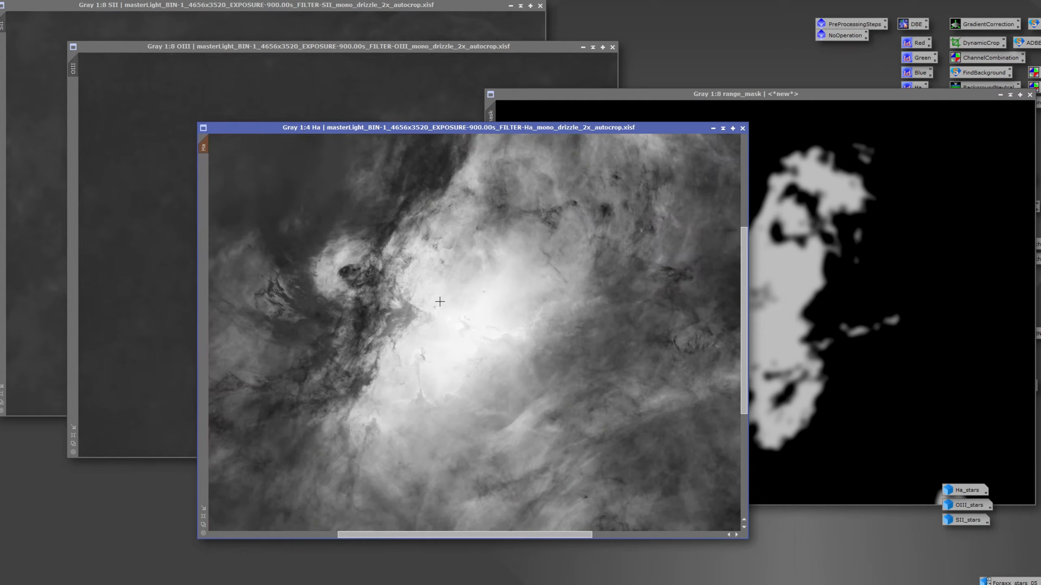
- Apply HDRMultiscaleTransform to the masked Ha image and compare the nebula core before and after, keeping the transform applied
click(193, 0)
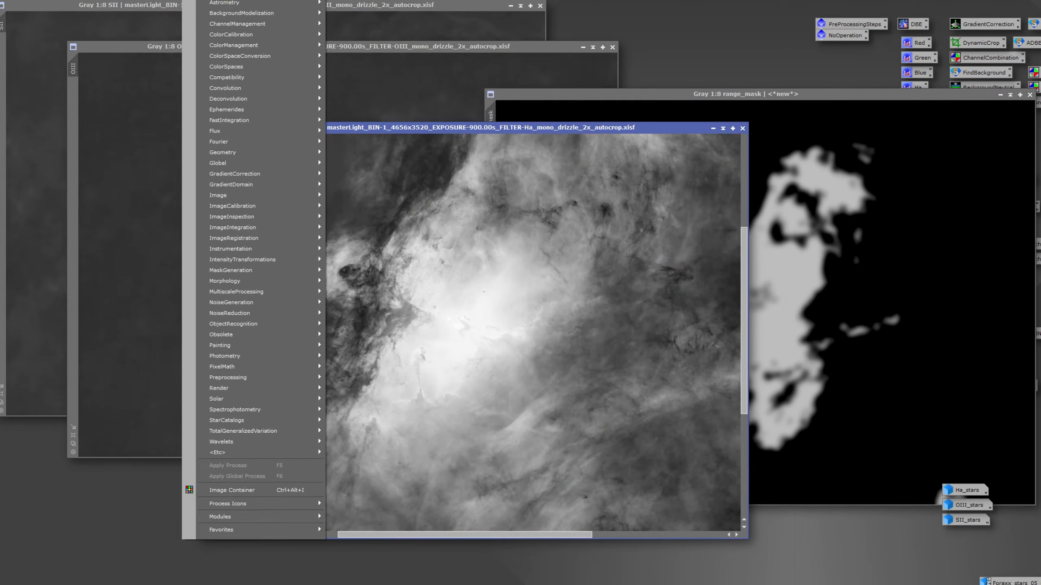
mouse_move(254, 1)
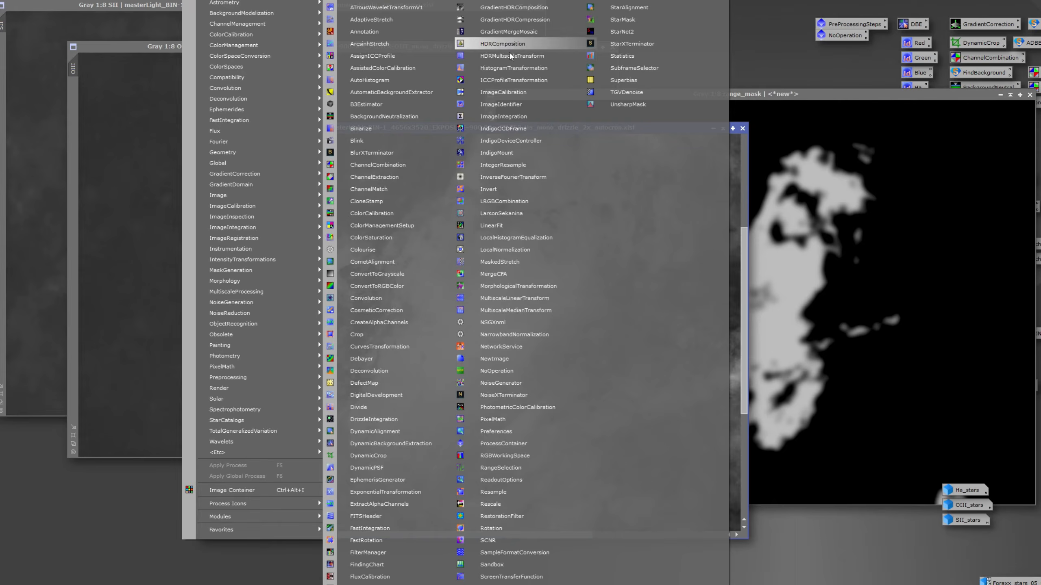
click(507, 57)
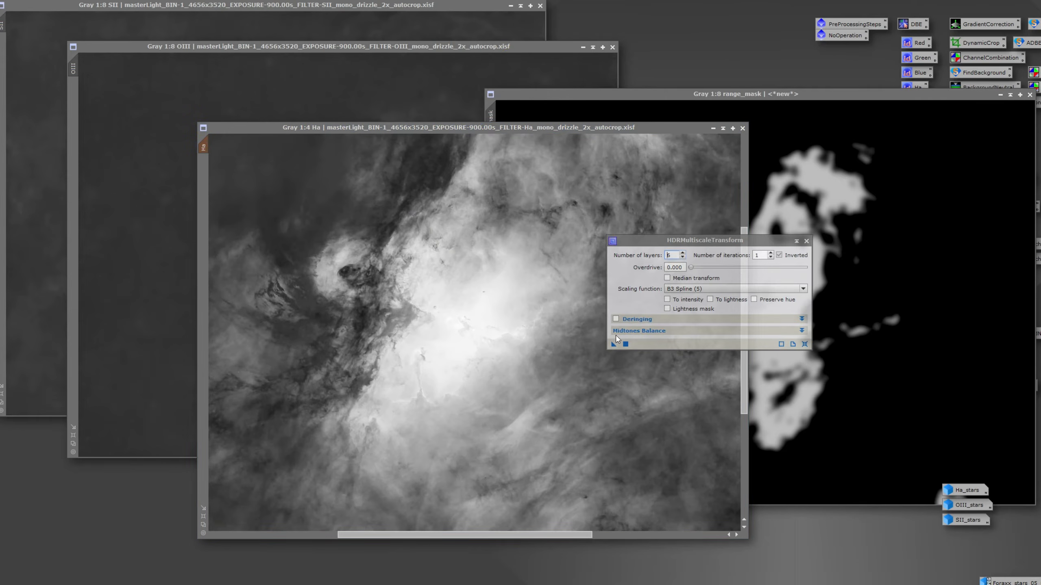
drag(614, 345, 469, 338)
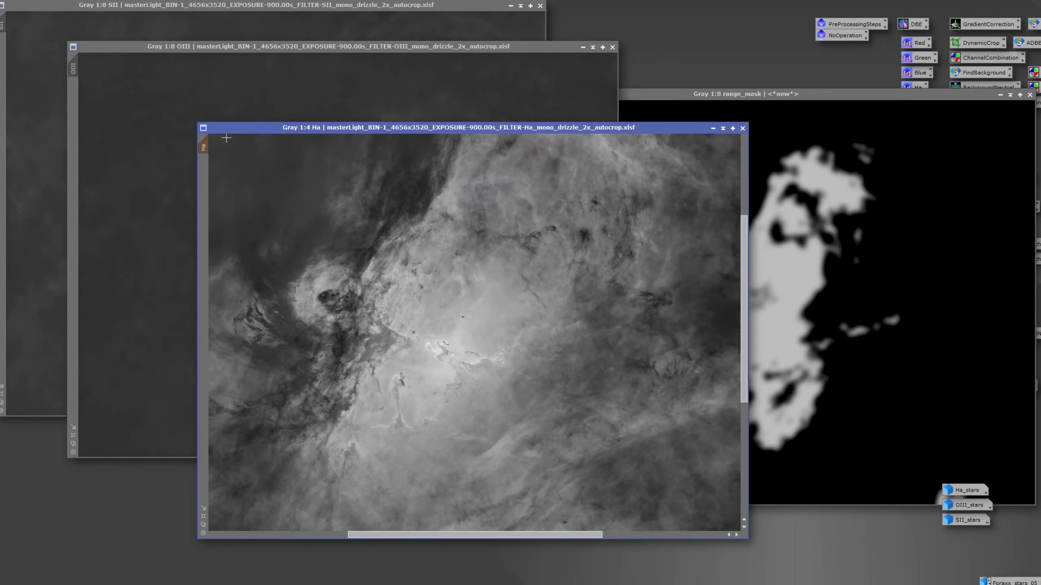
key(ctrl+z)
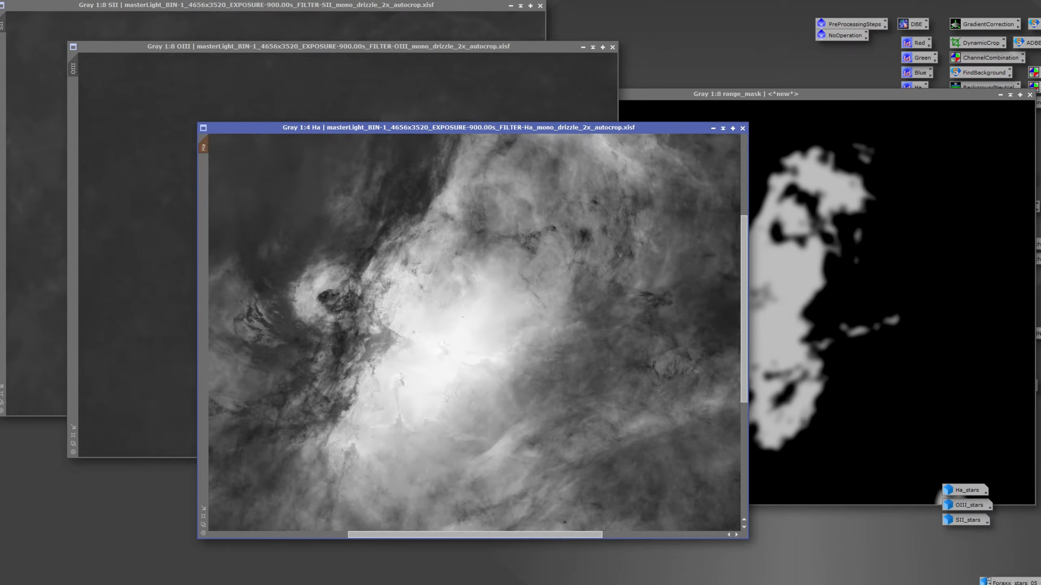
key(ctrl+y)
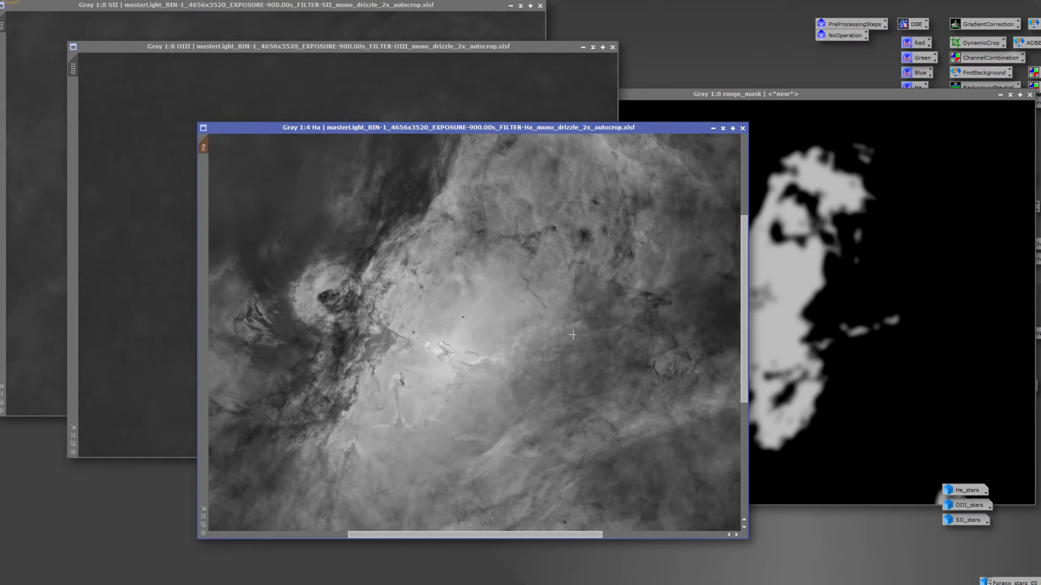
scroll(438, 381, up, 1)
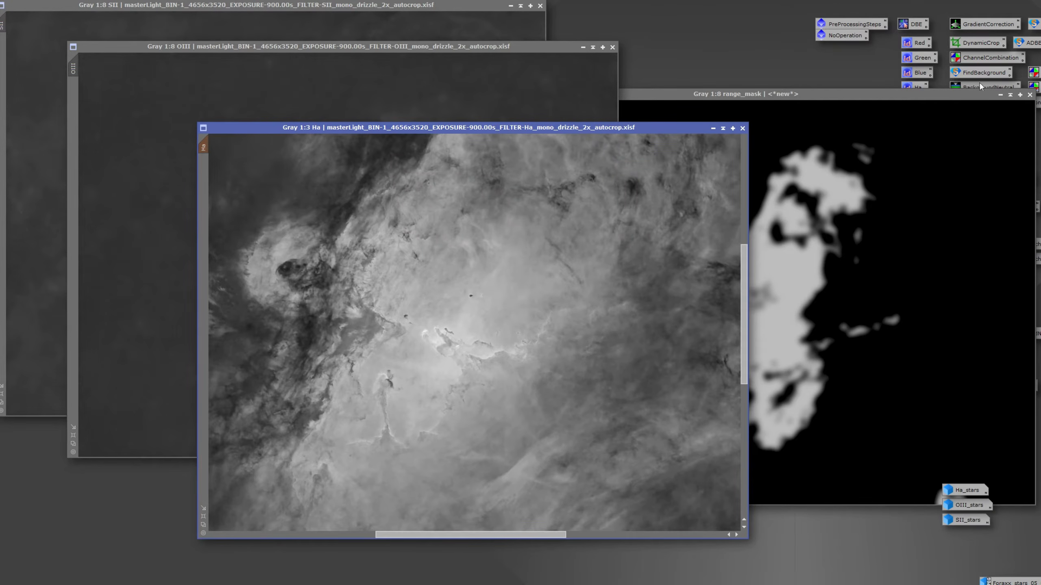
- Minimize the range mask window and examine the nebula core in the SII and OIII images up close
click(1002, 95)
click(156, 242)
click(261, 32)
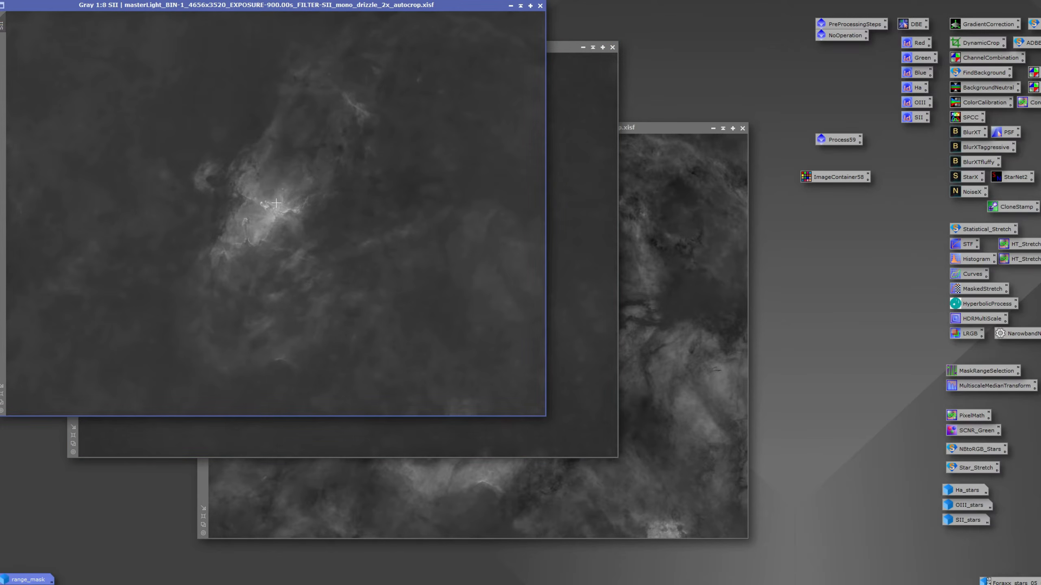
scroll(215, 220, up, 4)
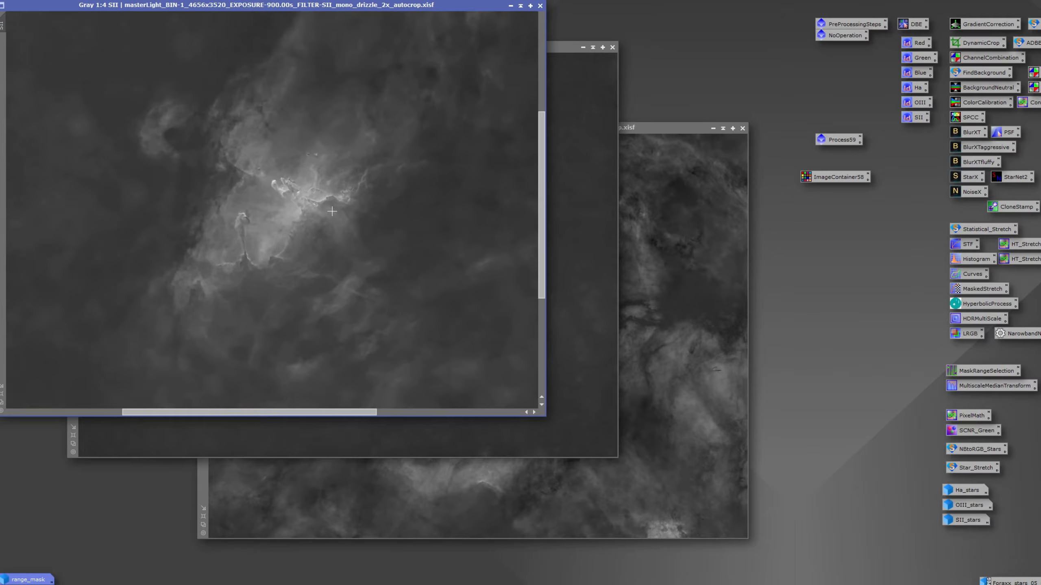
click(582, 225)
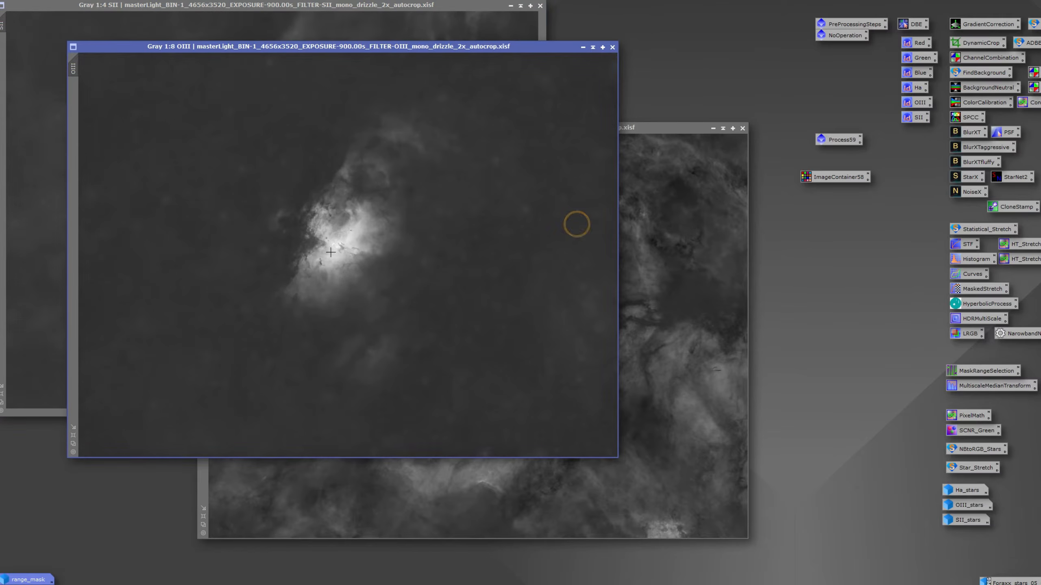
scroll(348, 242, up, 4)
scroll(334, 247, up, 1)
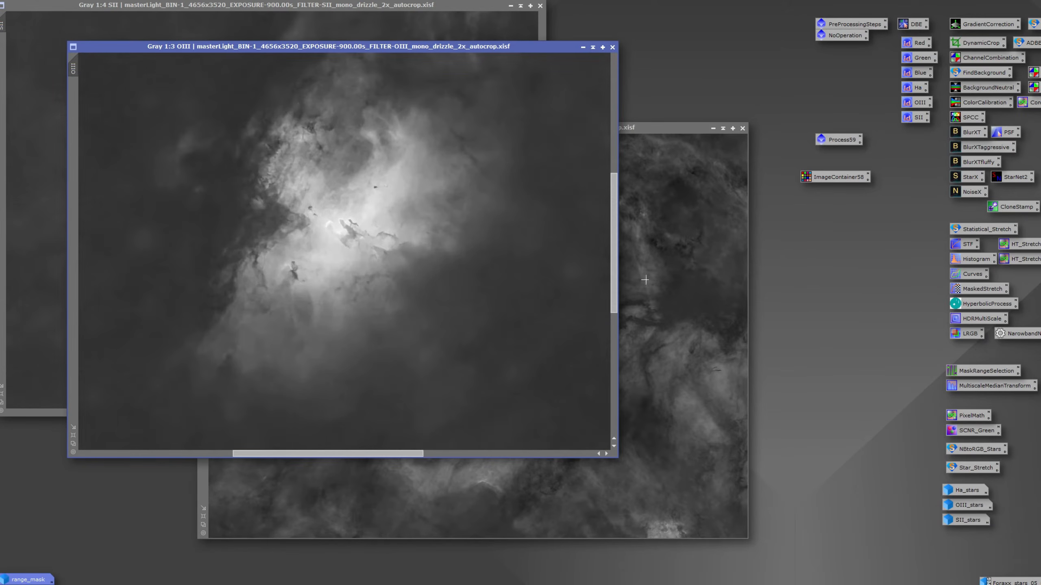
click(63, 244)
scroll(296, 199, up, 1)
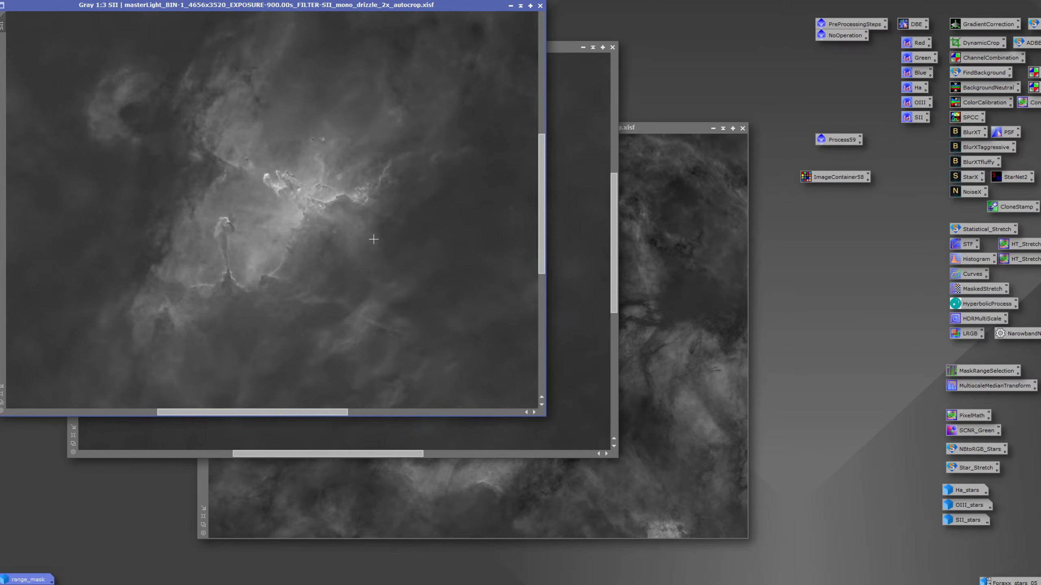
- Try an S-curve on the SII image in a CurvesTransformation real-time preview, with an upper point at input 0.49612 and output 0.59231
double_click(972, 274)
drag(275, 188, 277, 189)
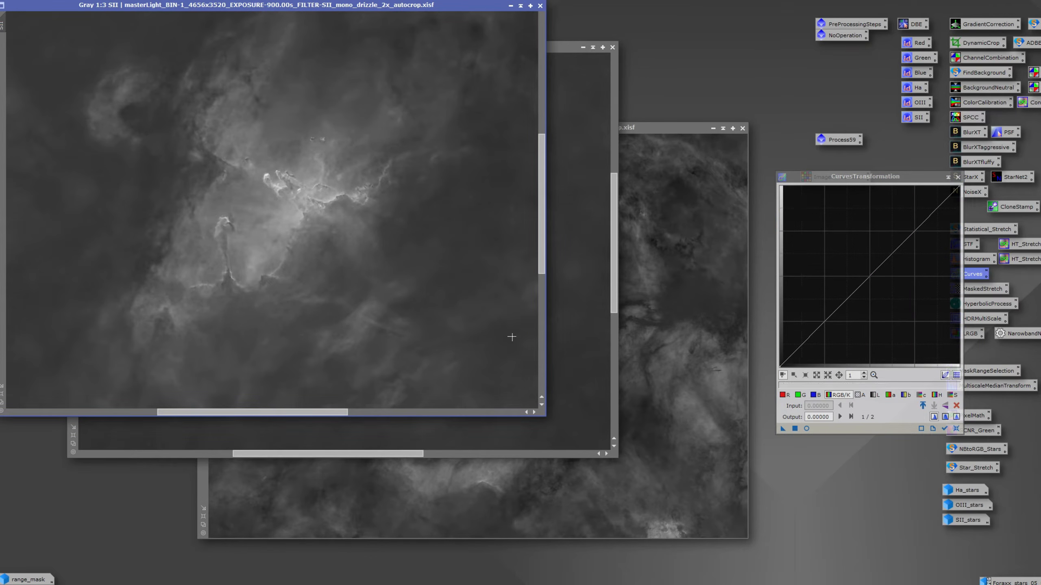
drag(865, 281, 865, 260)
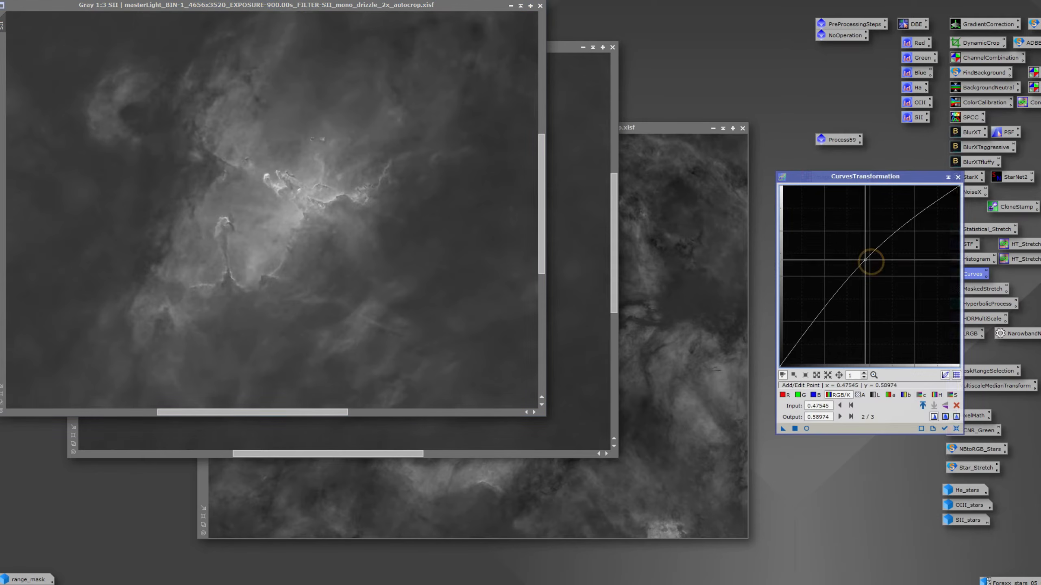
click(806, 429)
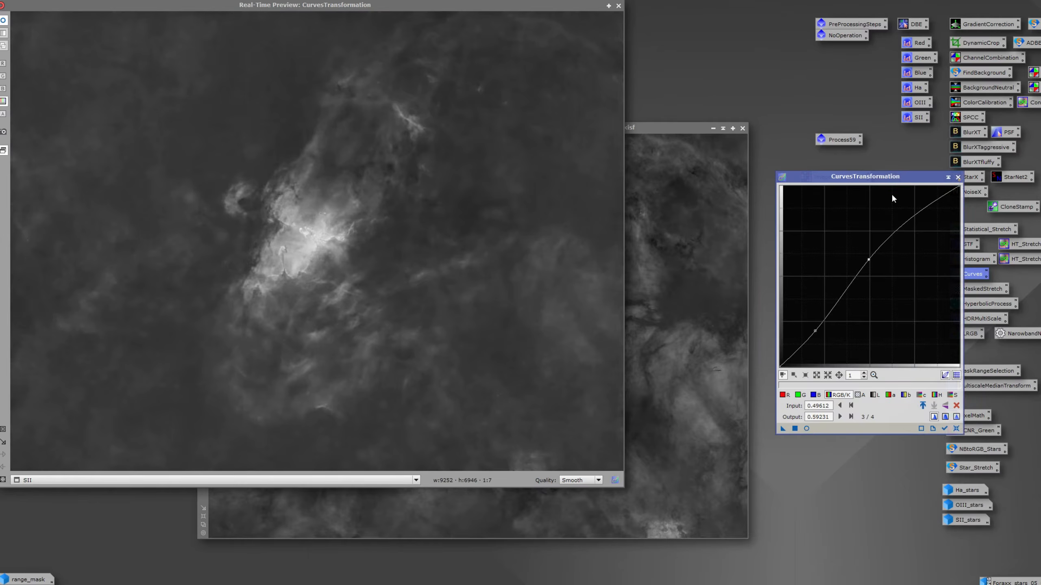
click(957, 176)
click(665, 248)
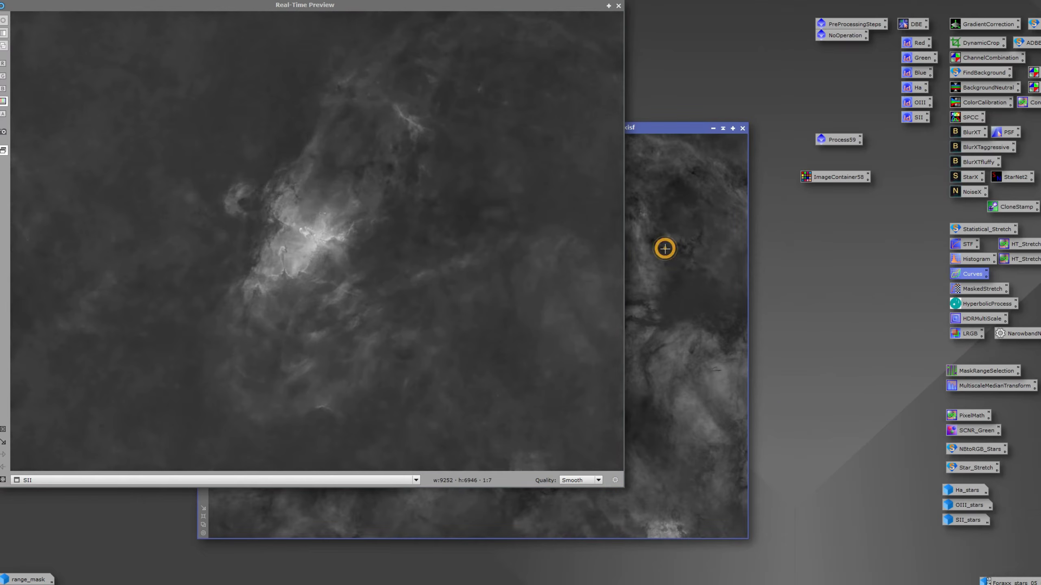
- Close the real-time preview and examine the HDR-processed nebula core in the Ha image up close
click(619, 6)
click(633, 284)
drag(435, 129, 544, 98)
scroll(561, 279, up, 5)
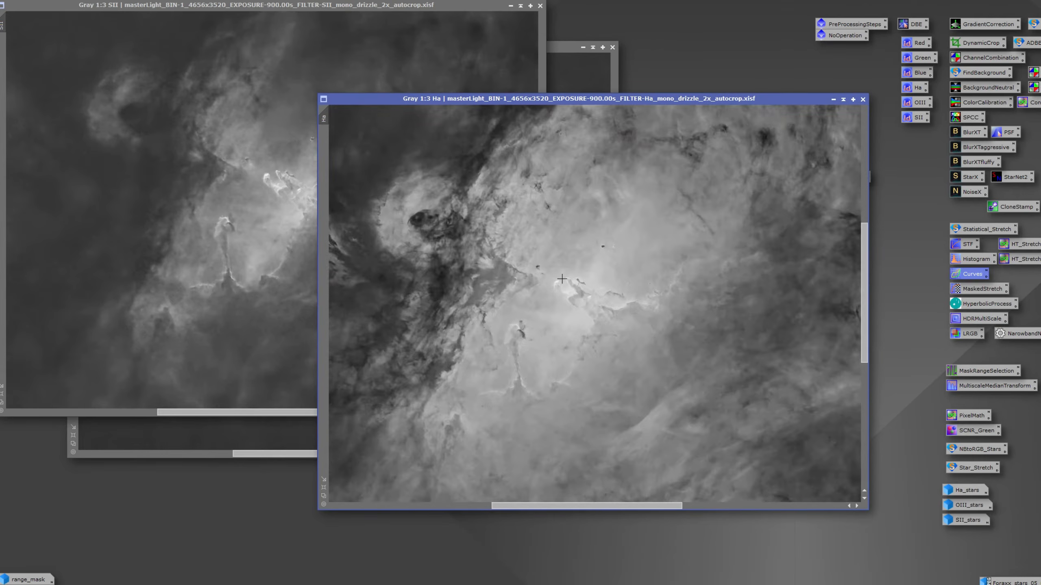
scroll(562, 279, up, 1)
drag(573, 334, 588, 309)
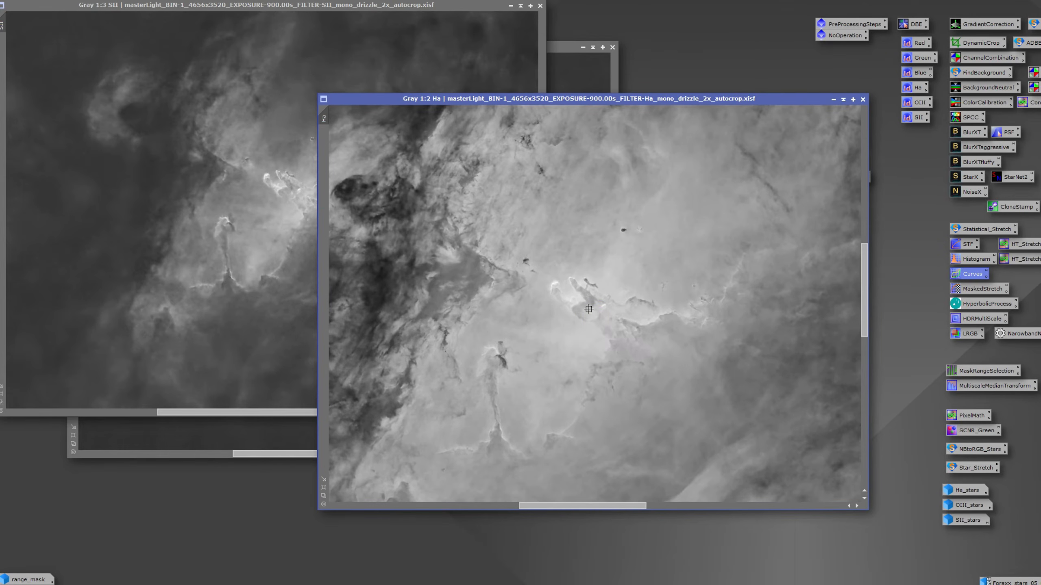
drag(266, 215, 280, 187)
click(677, 231)
- Shape an S-curve in CurvesTransformation for the Ha image, anchoring the shadows and placing the upper point at input 0.49612, output 0.56154
double_click(962, 272)
scroll(547, 288, down, 4)
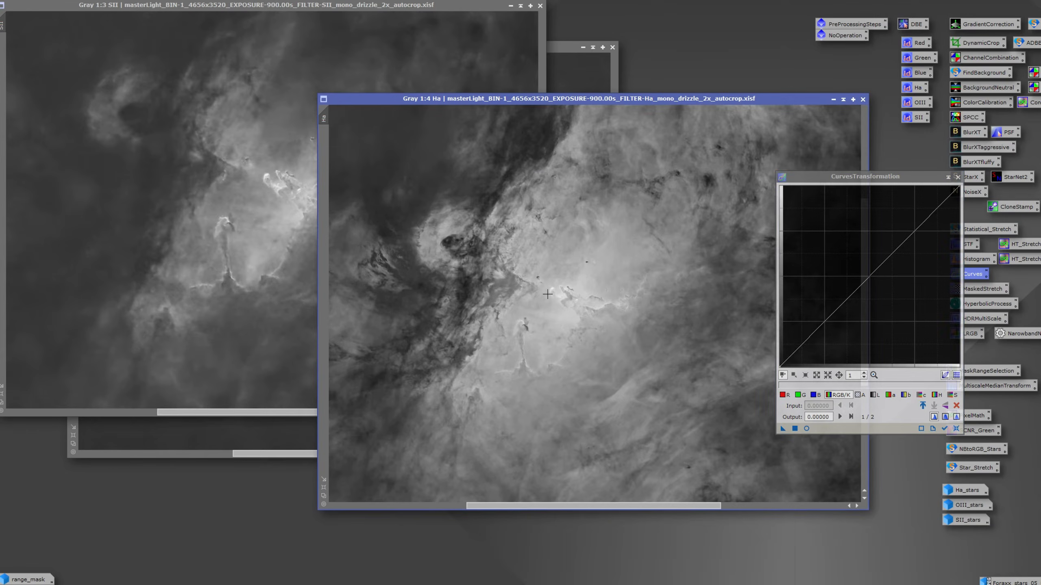
scroll(505, 219, down, 2)
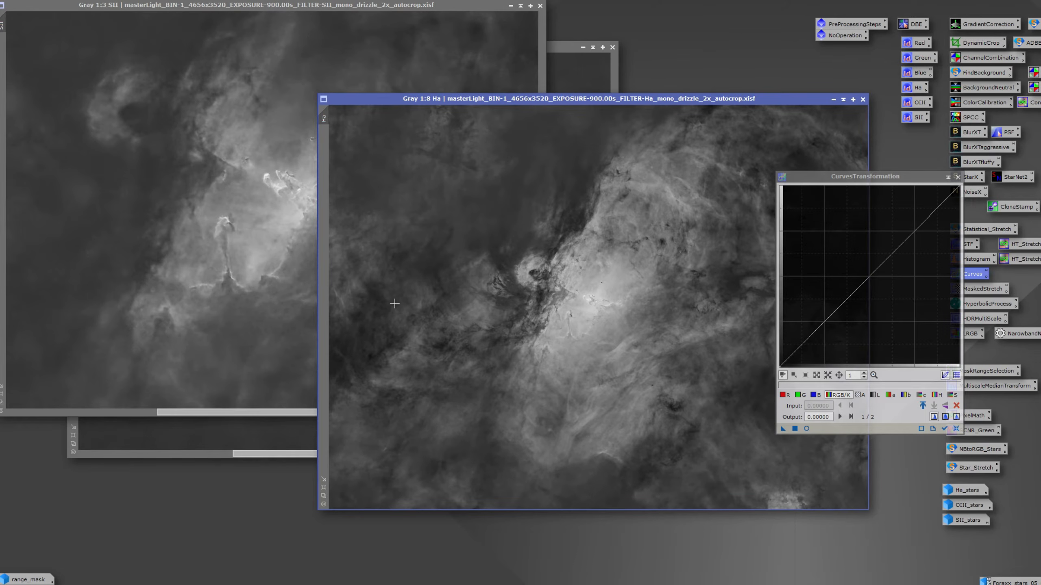
click(377, 304)
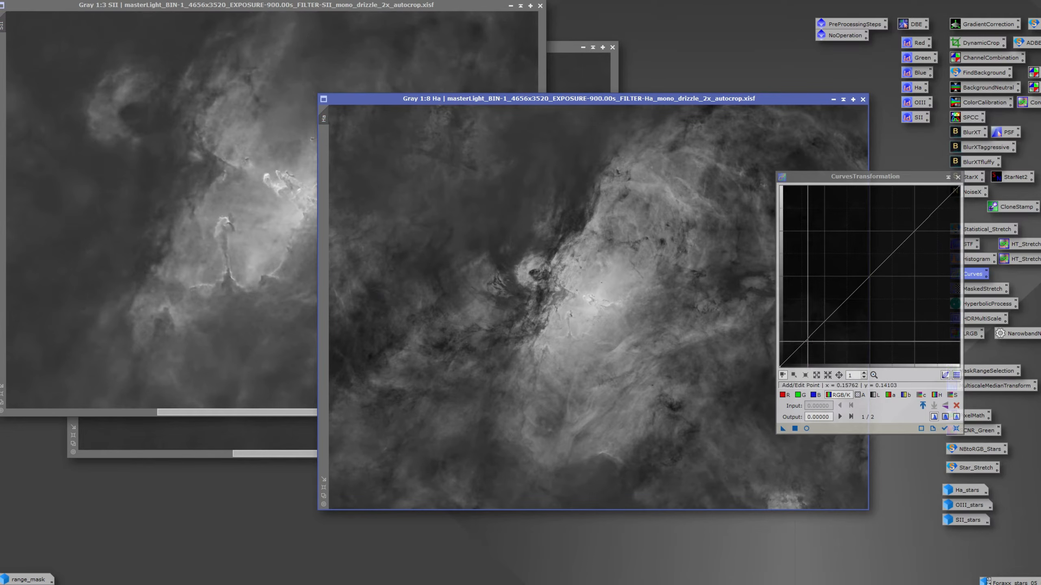
click(810, 335)
click(868, 264)
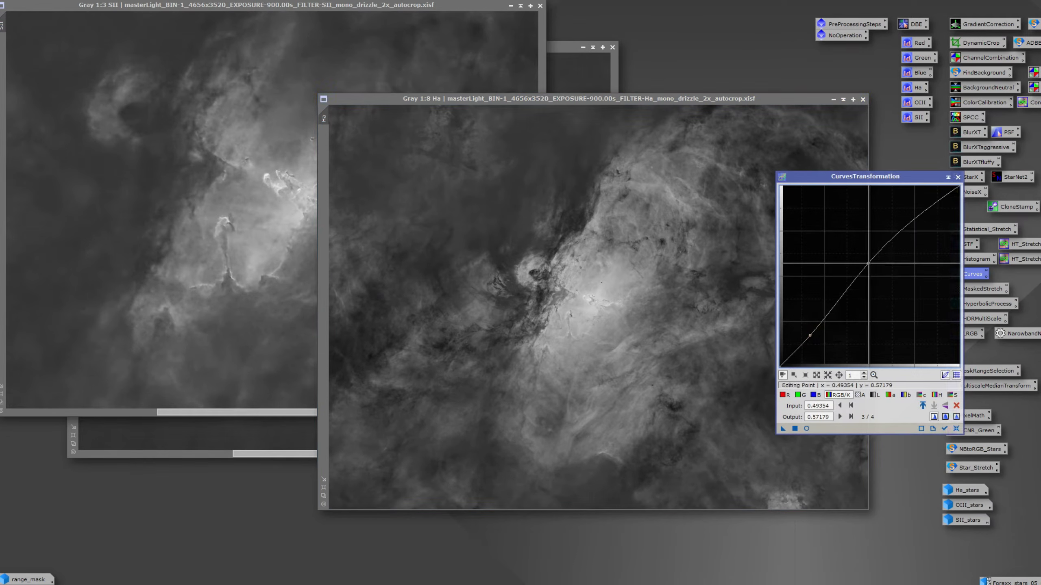
drag(868, 263, 868, 265)
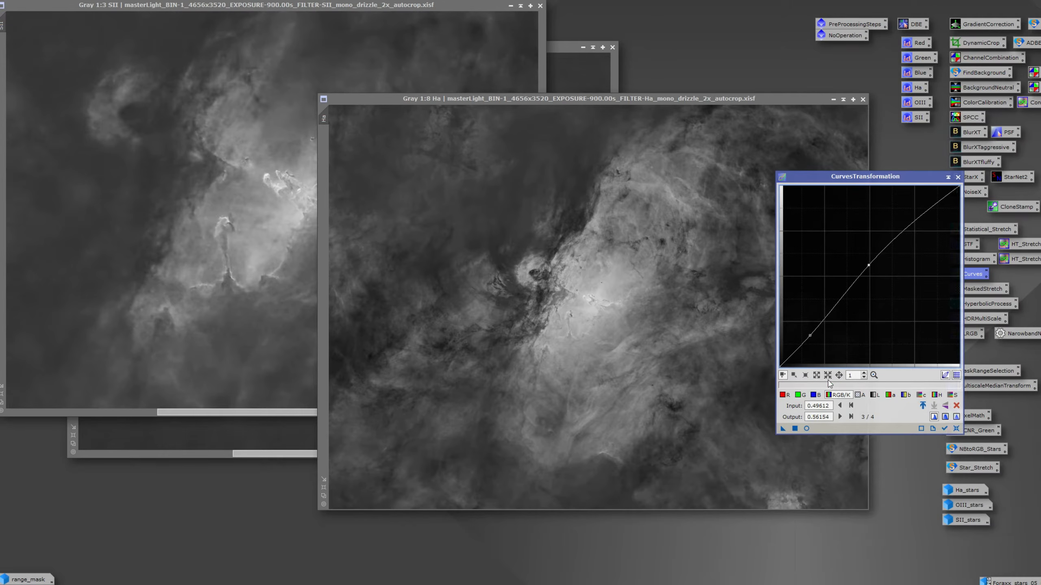
- Preview the S-curve in real time, apply it to the Ha image, and close CurvesTransformation and the preview
click(806, 429)
drag(315, 216, 308, 229)
click(795, 428)
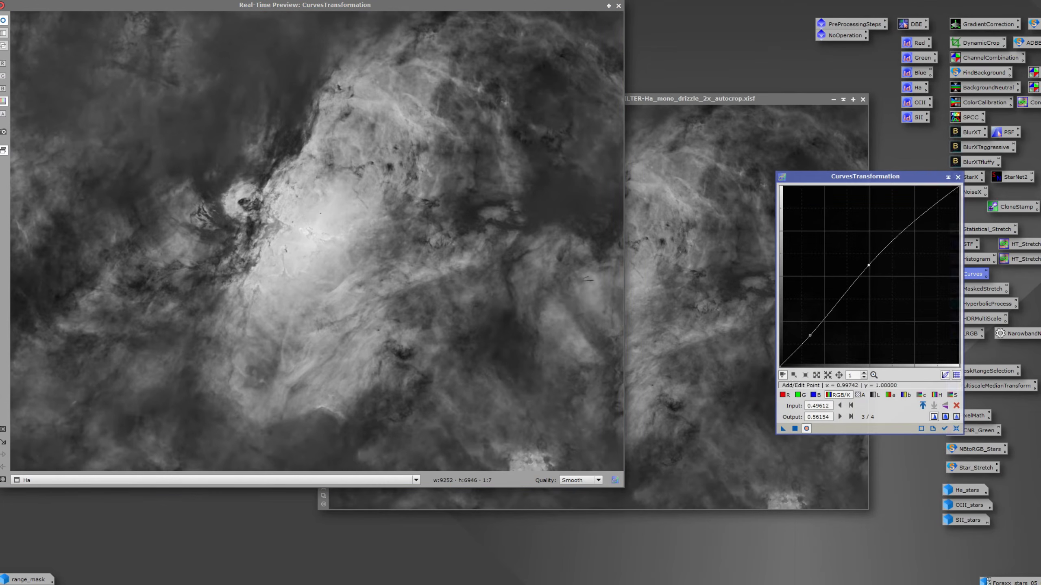
click(957, 177)
click(619, 7)
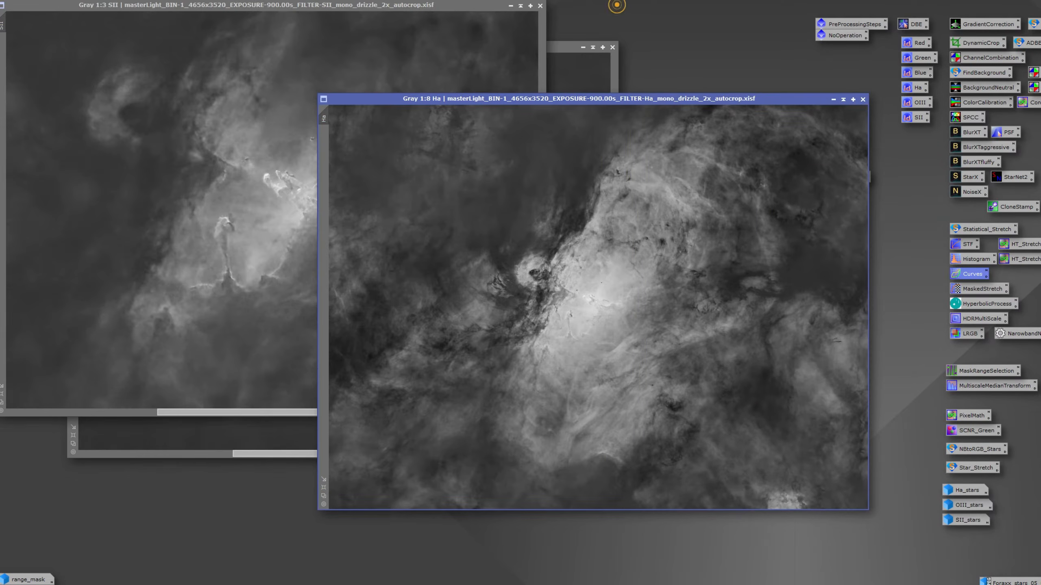
- Reposition the Ha image window so the identifiers of the SII and OIII windows are accessible beside it
click(562, 81)
drag(364, 213, 326, 252)
click(714, 290)
drag(584, 96, 481, 121)
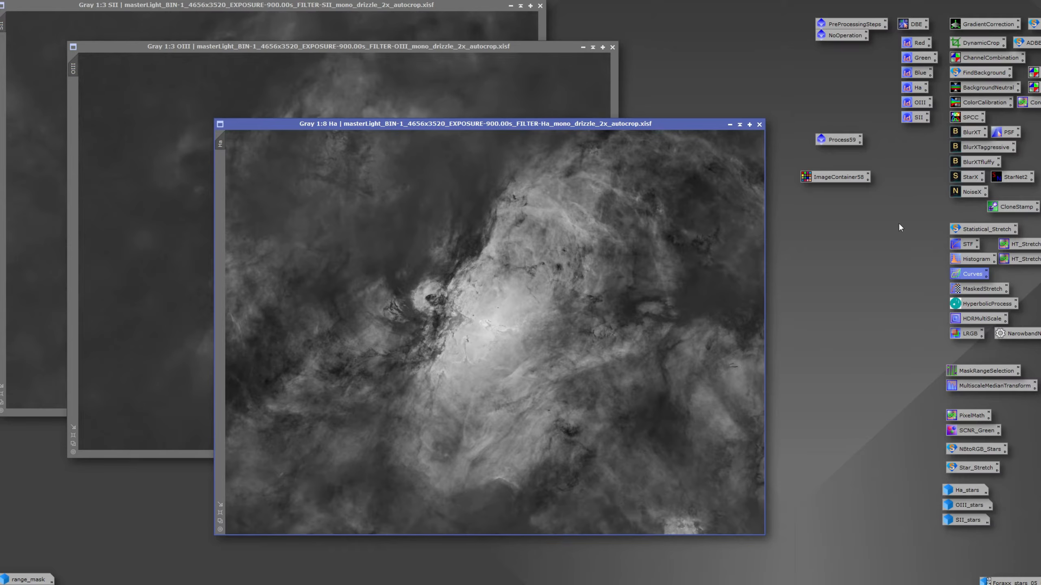
- Combine the channels with LRGBCombination into a new image, using Ha for L, SII for R, Ha for G and OIII for B
double_click(968, 334)
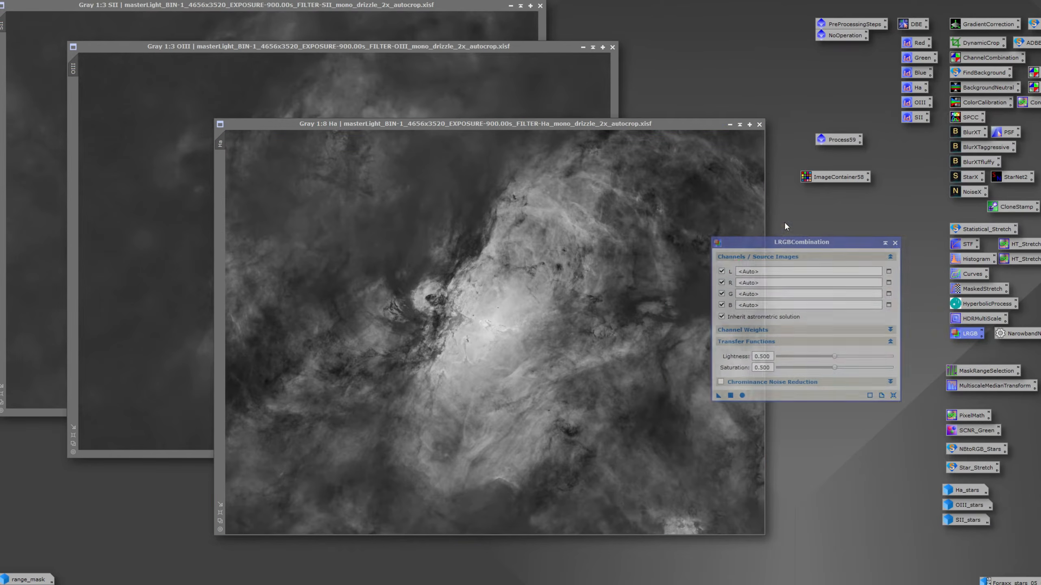
drag(784, 222, 836, 140)
drag(221, 144, 845, 170)
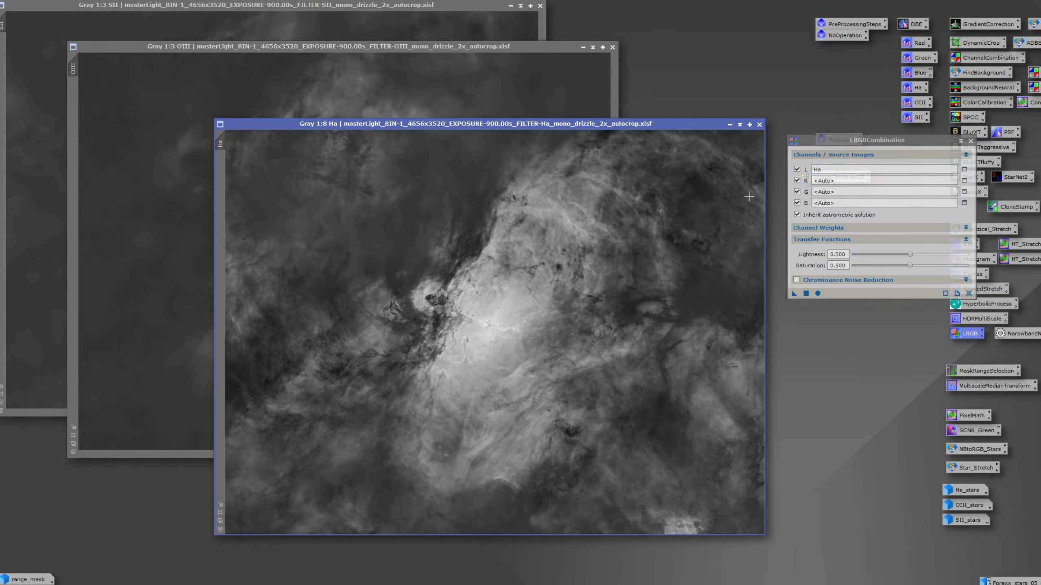
drag(223, 145, 826, 195)
drag(73, 68, 845, 204)
drag(2, 28, 830, 183)
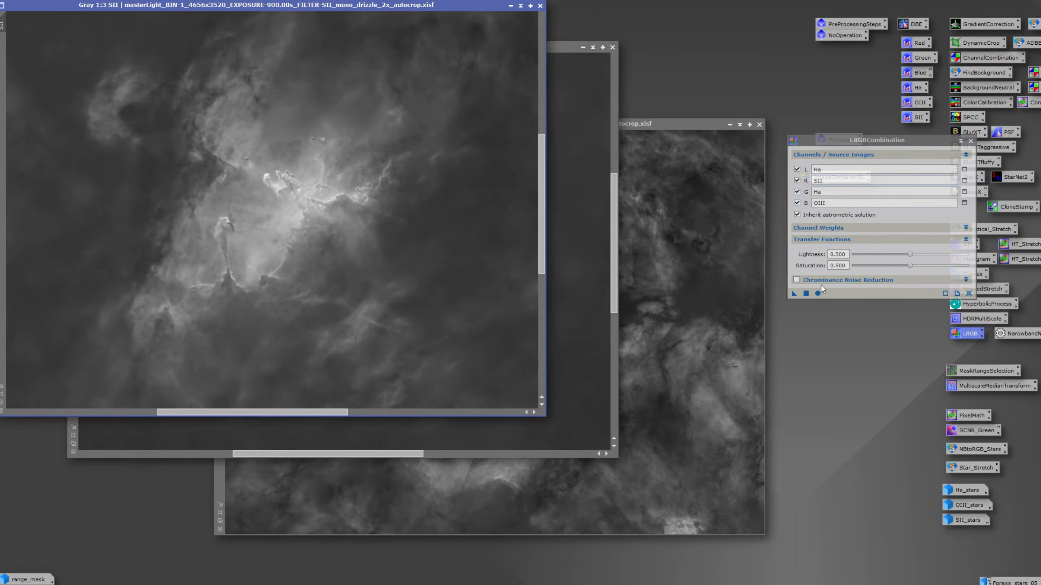
click(818, 294)
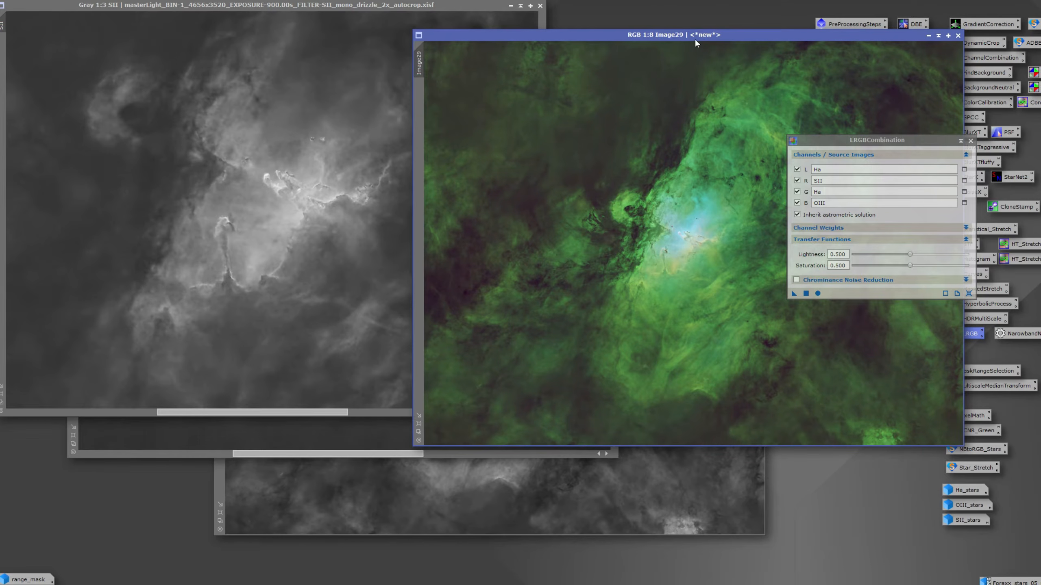
- Rename the combined colour image as sho and bring the SII, OIII and Ha images in front of it
drag(684, 40, 285, 87)
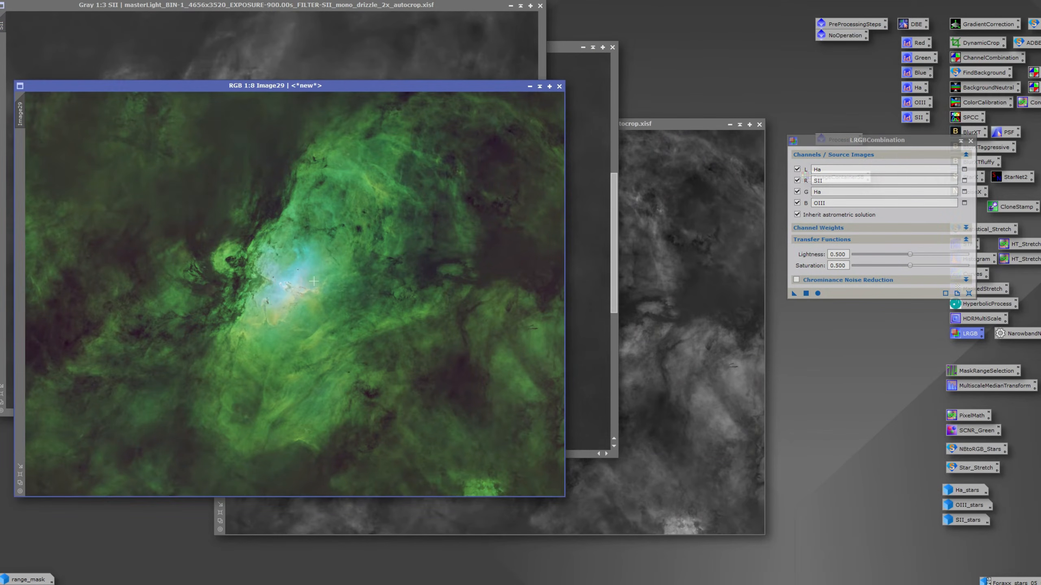
double_click(20, 115)
text(sho)
key(Return)
click(359, 55)
click(576, 93)
click(654, 162)
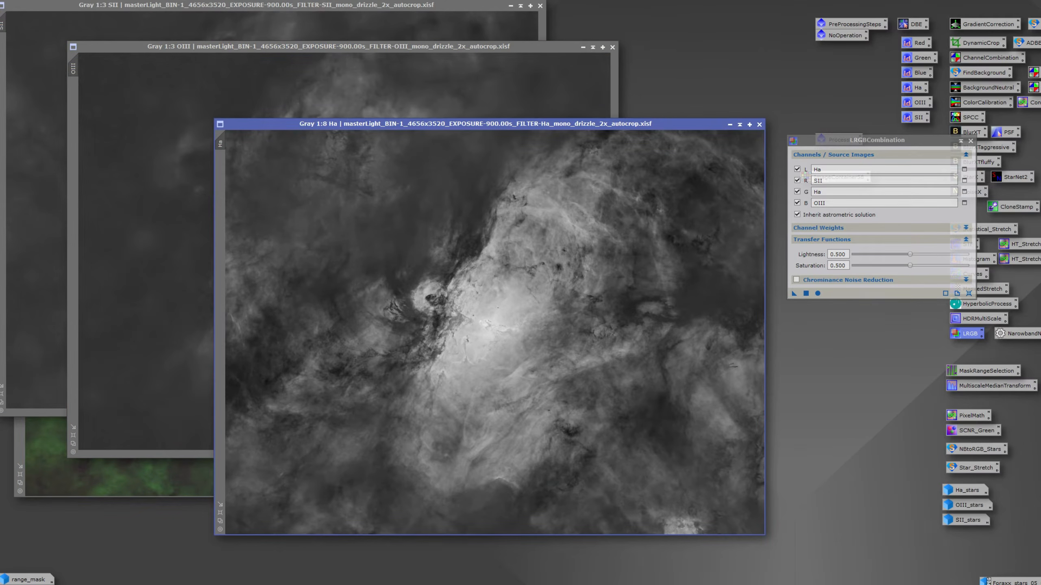
- Open the ForaxxPaletteUtility script and set it to three channels with only a single Foraxx image and no stars image
key(alt+s)
mouse_move(282, 151)
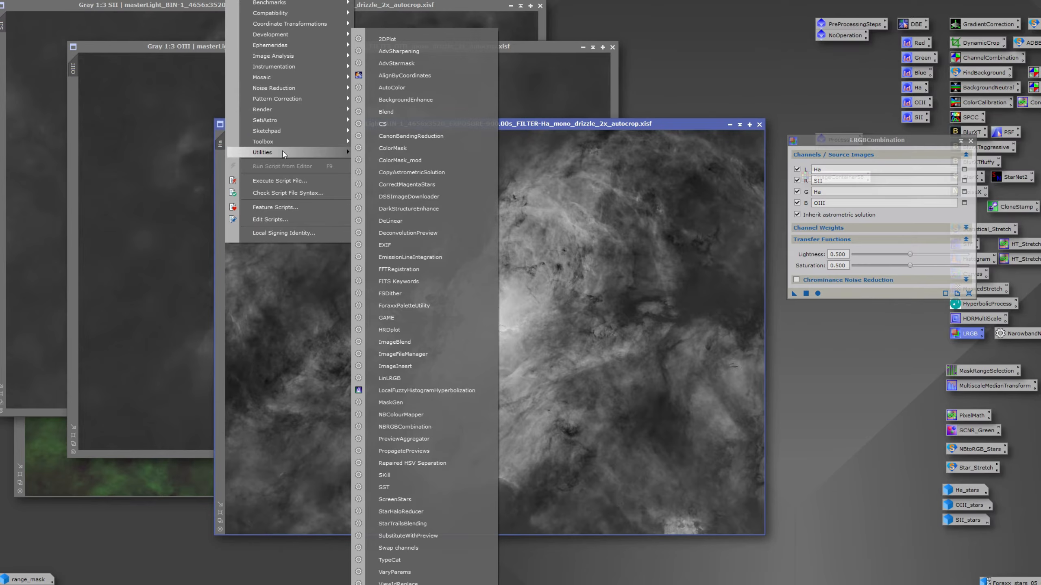
click(425, 307)
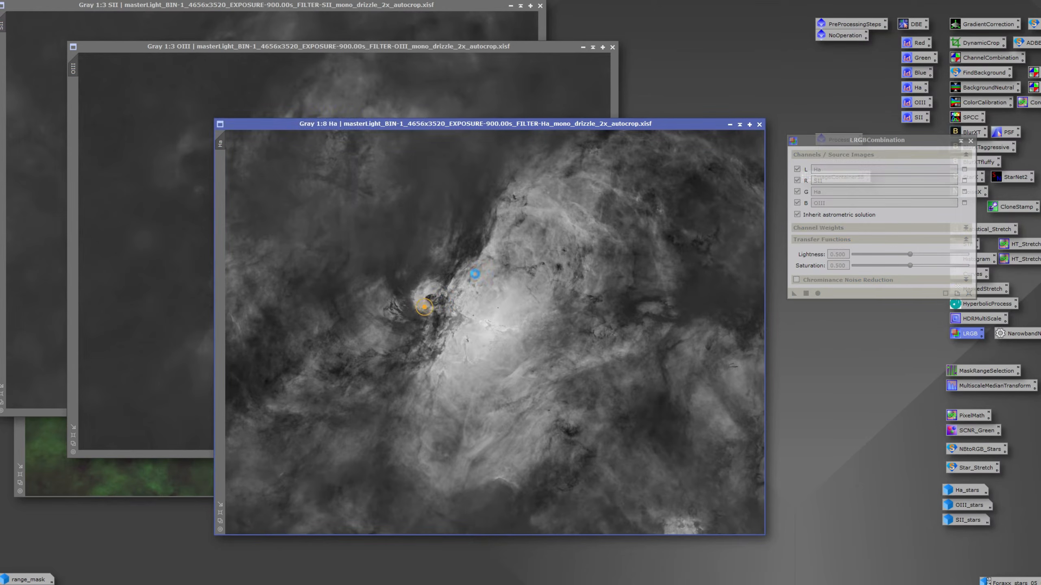
click(578, 331)
click(532, 341)
- Assign the SII, Ha and OIII views to their matching channels and run the Foraxx palette script
click(514, 364)
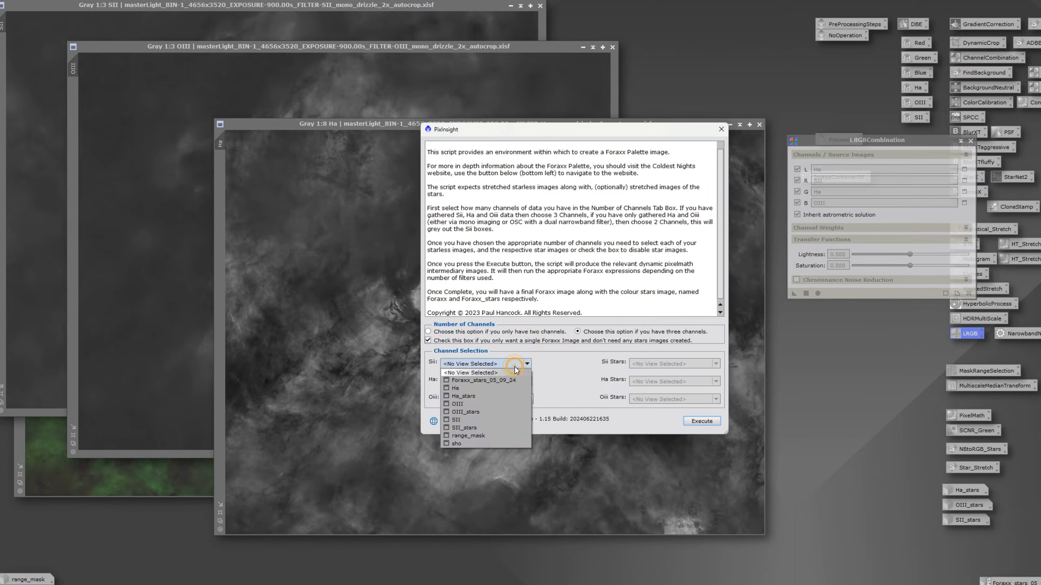
click(483, 419)
click(468, 377)
click(456, 405)
click(487, 399)
click(467, 440)
click(701, 422)
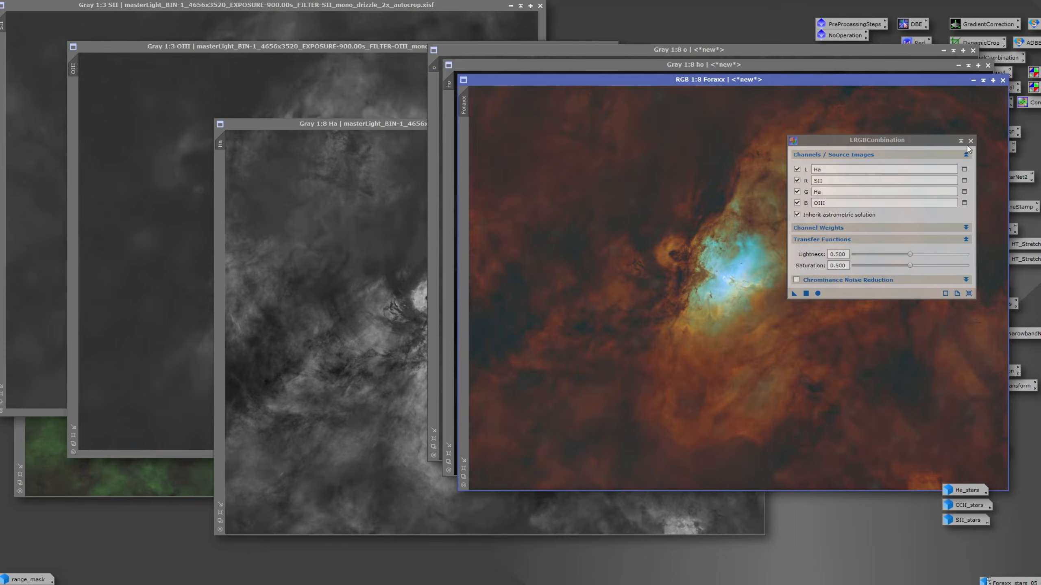
- Close LRGBCombination and the intermediate ho and o images
click(971, 141)
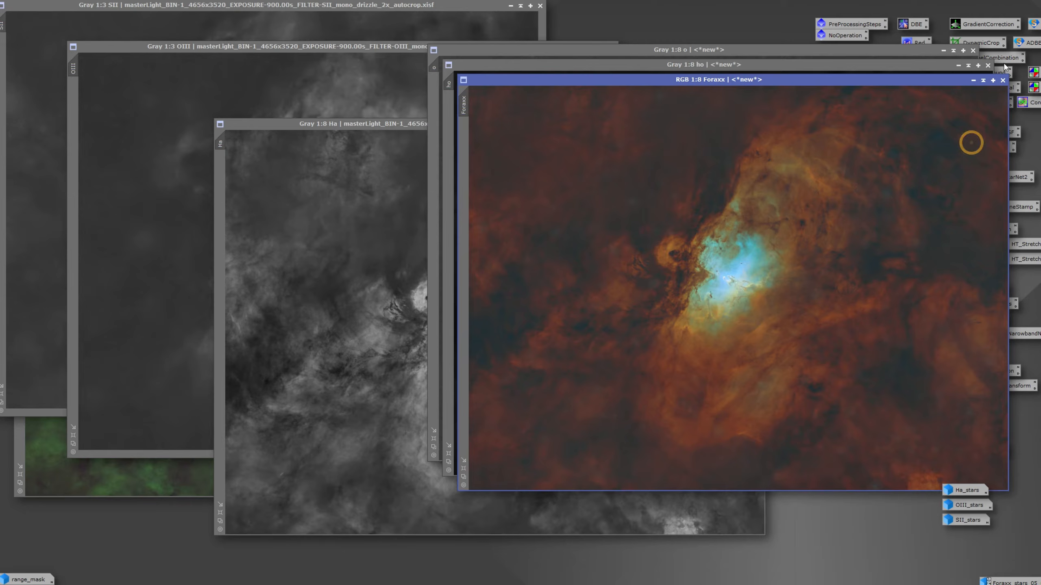
click(988, 65)
click(973, 50)
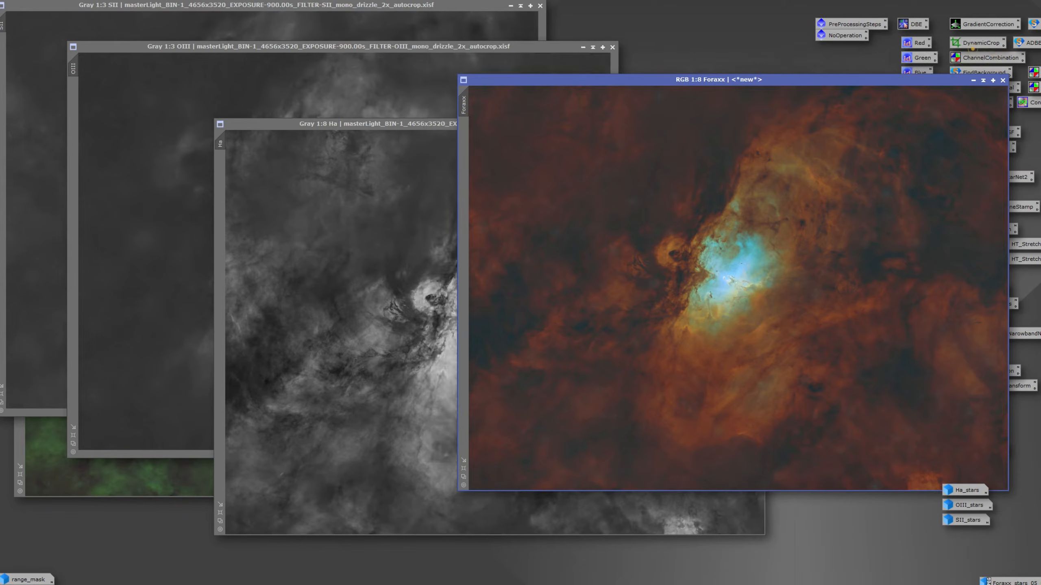
- Place the Foraxx image beside the sho image and compare the two palettes
drag(706, 79, 751, 86)
click(167, 476)
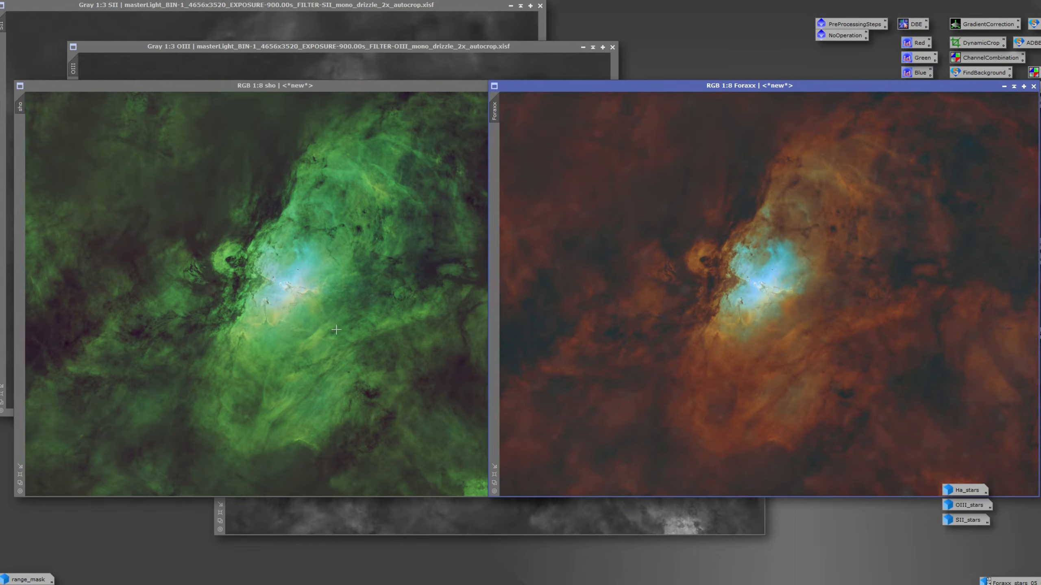
click(266, 300)
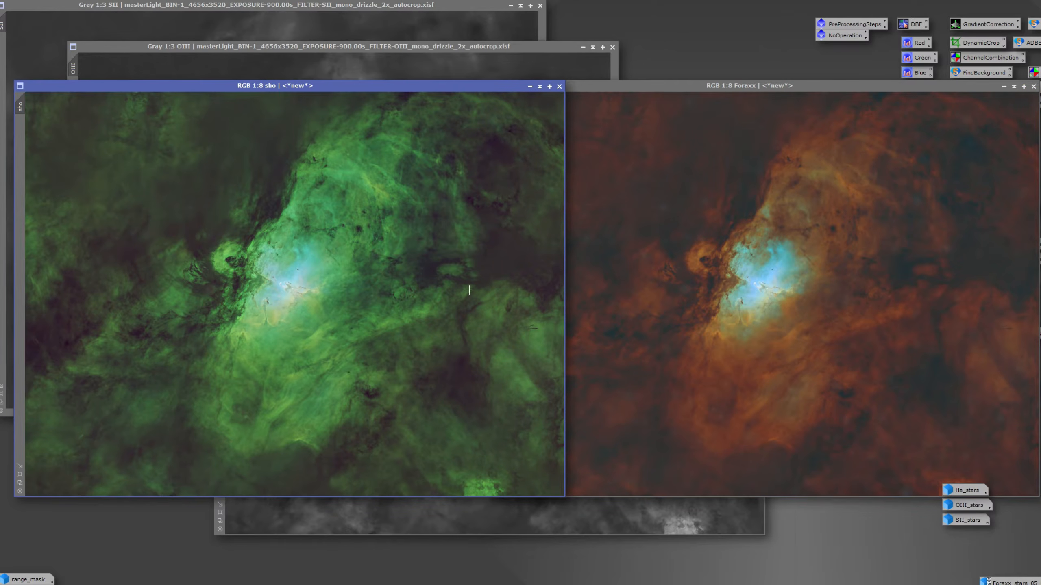
click(936, 298)
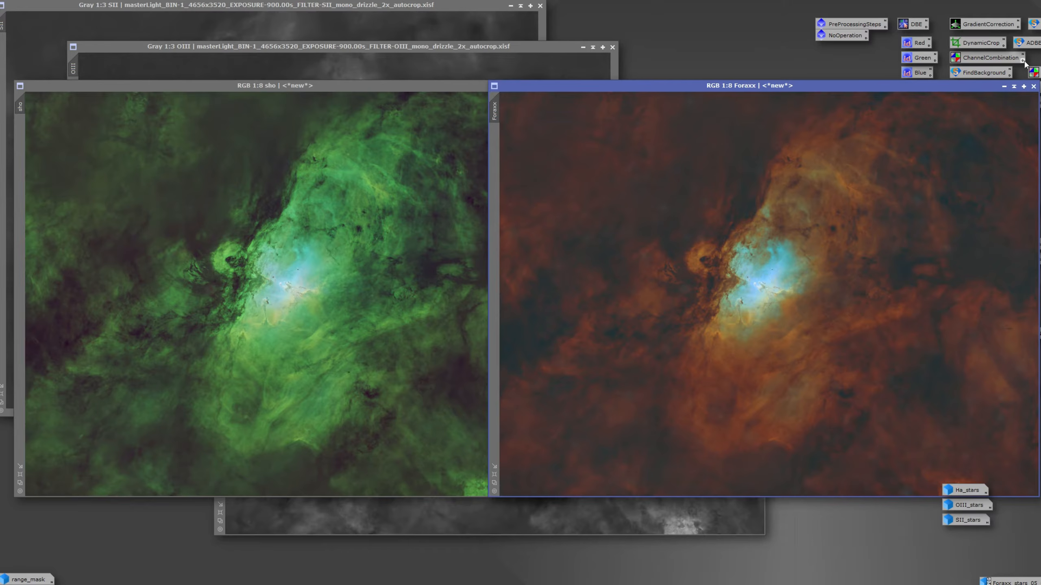
- Move the two colour image windows apart, minimize the Foraxx image and place its icon above the range_mask icon
drag(849, 87, 717, 187)
drag(325, 87, 393, 155)
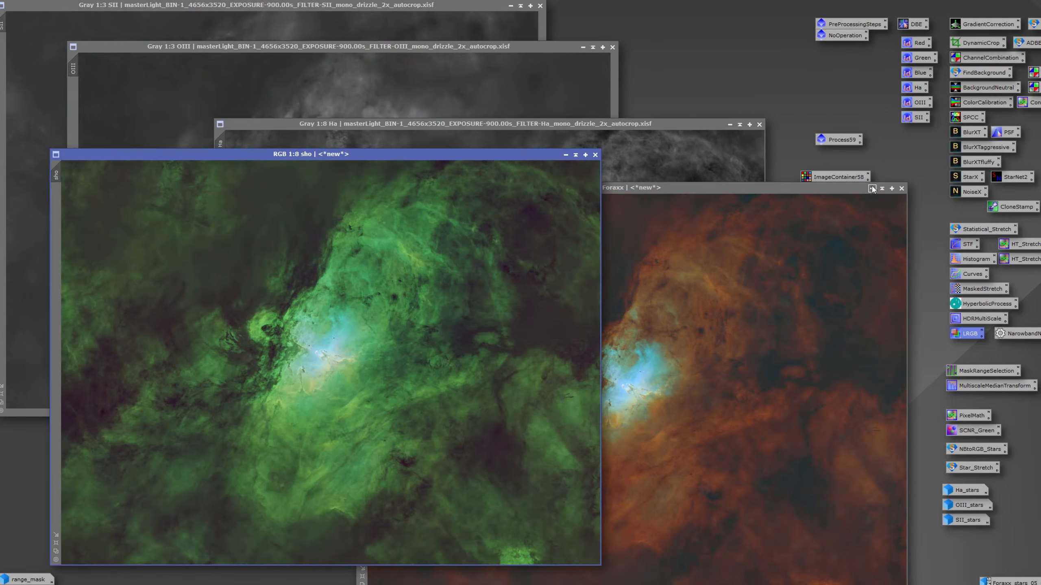
click(872, 189)
drag(648, 397, 20, 573)
- Minimize the Ha, OIII and SII images to icons
click(690, 262)
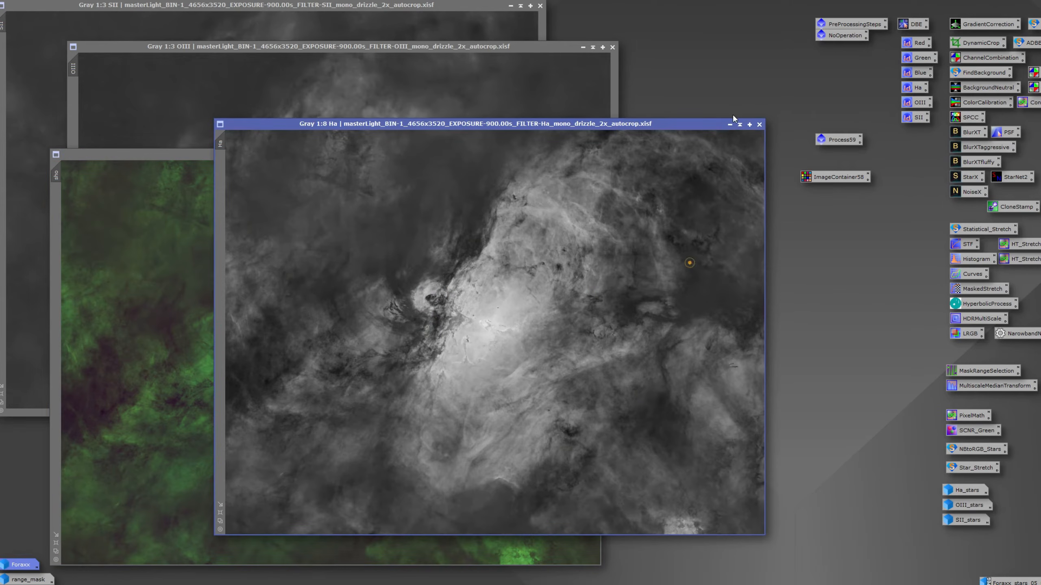
click(730, 124)
click(583, 47)
click(511, 5)
- Left-align the SII, OIII and Ha image icons as a group and move them to a free corner of the workspace
drag(667, 132, 241, 423)
right_click(287, 214)
mouse_move(320, 268)
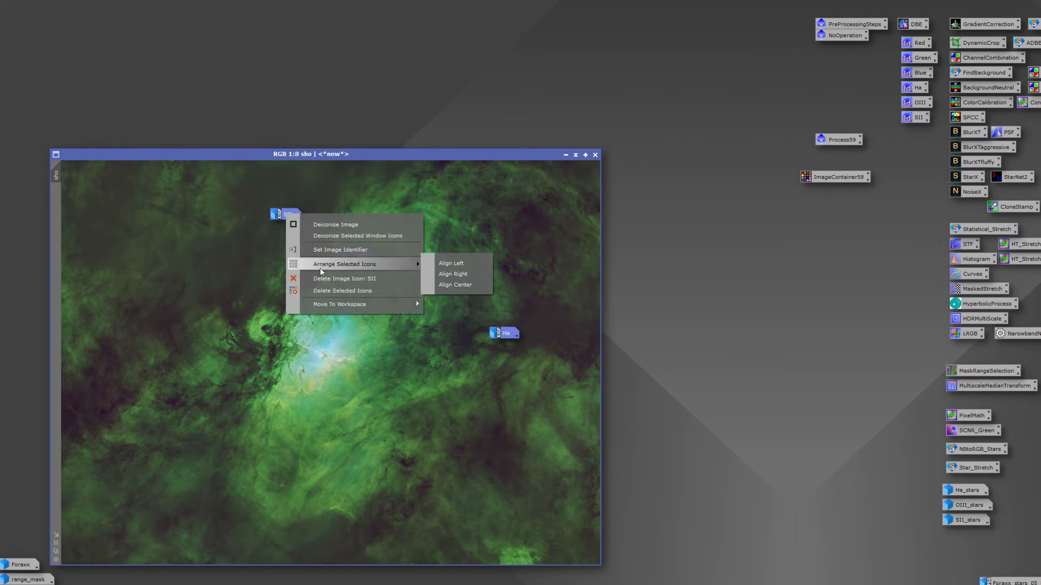
click(451, 263)
drag(279, 215, 14, 18)
- Reposition the sho image and open NarrowbandNormalization beside it
drag(273, 156, 258, 66)
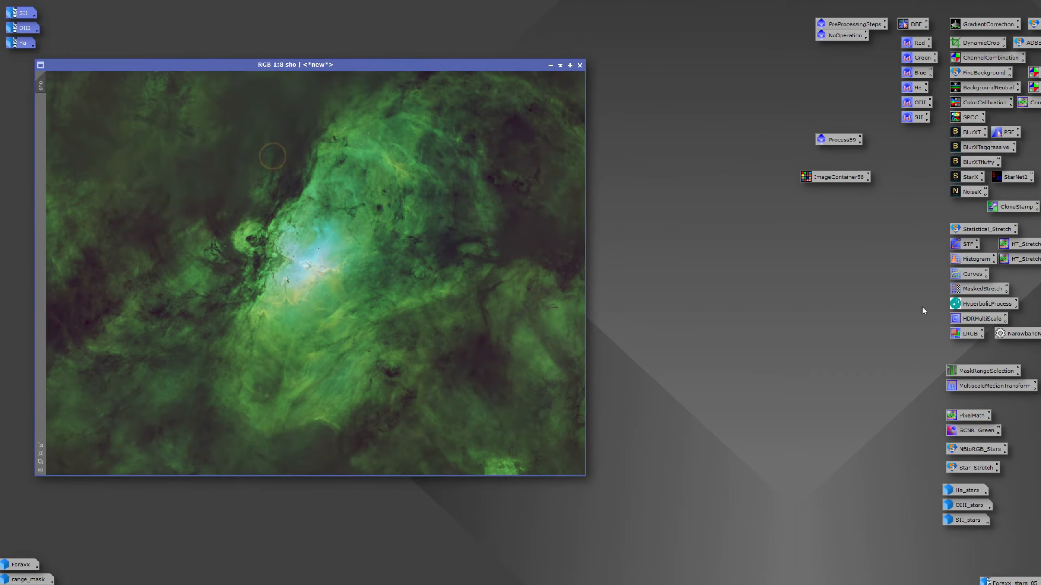
drag(431, 67, 450, 47)
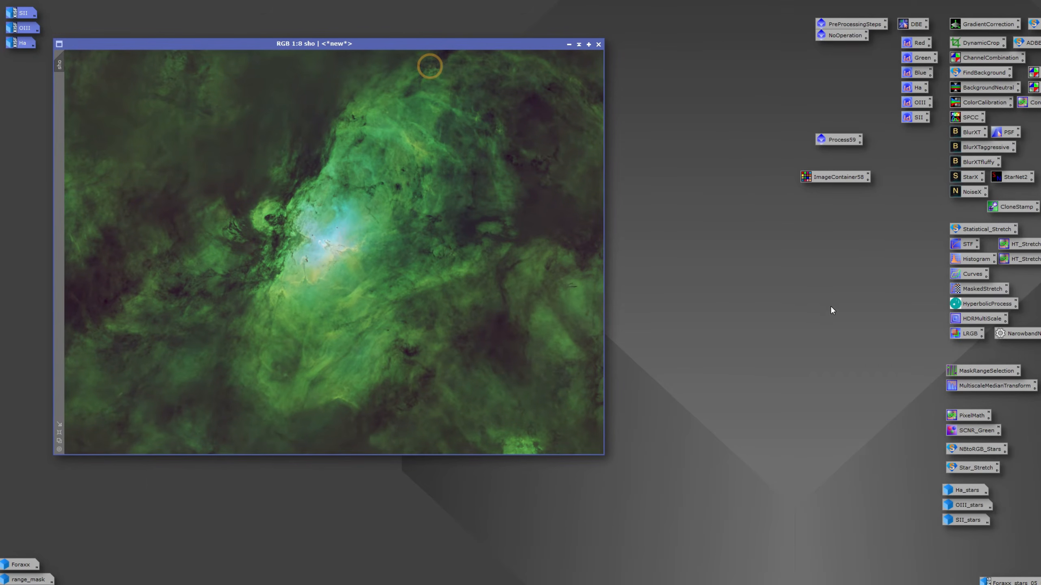
click(1014, 336)
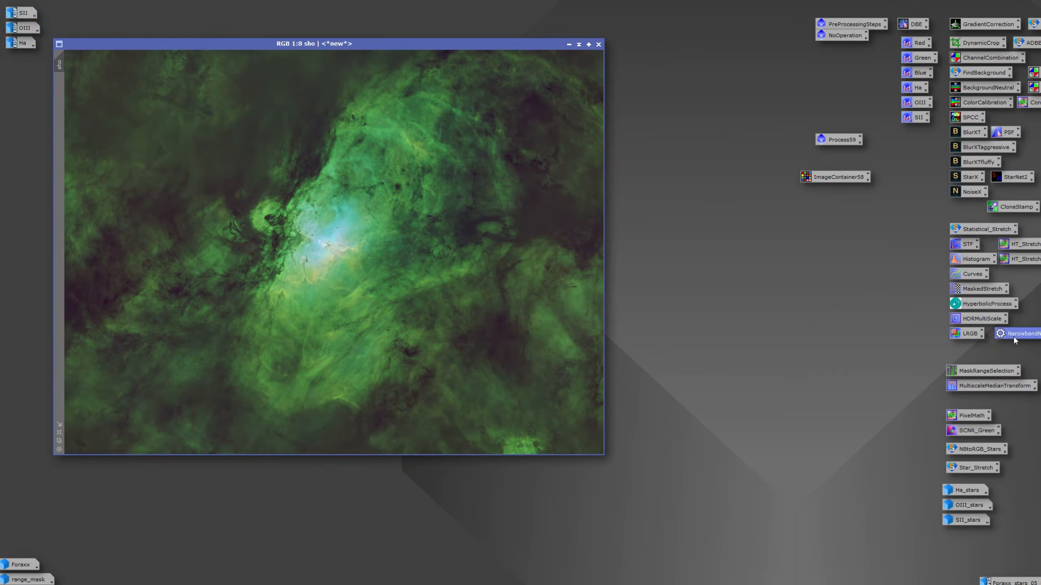
double_click(1023, 337)
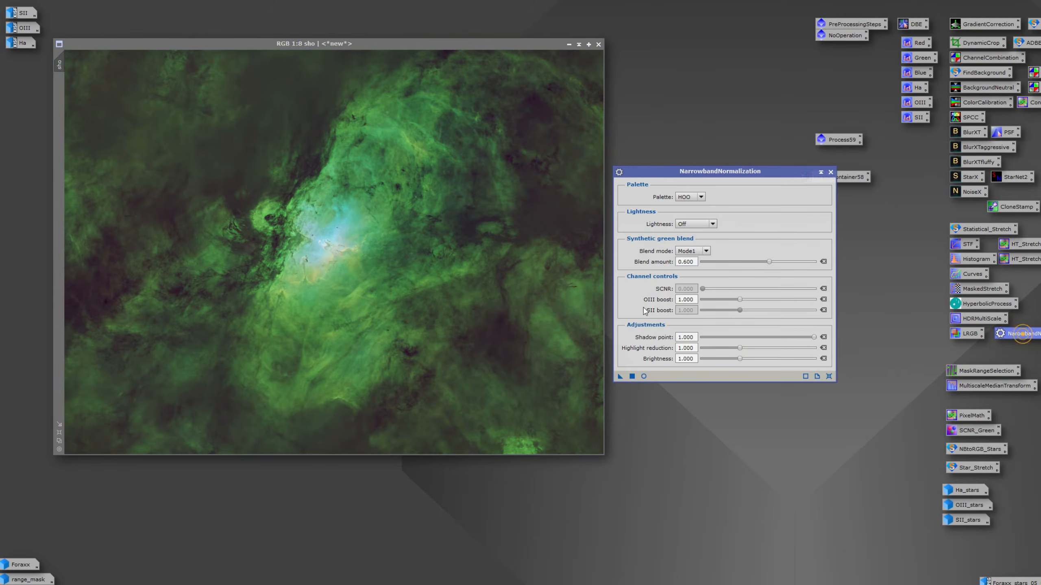
drag(704, 170, 715, 141)
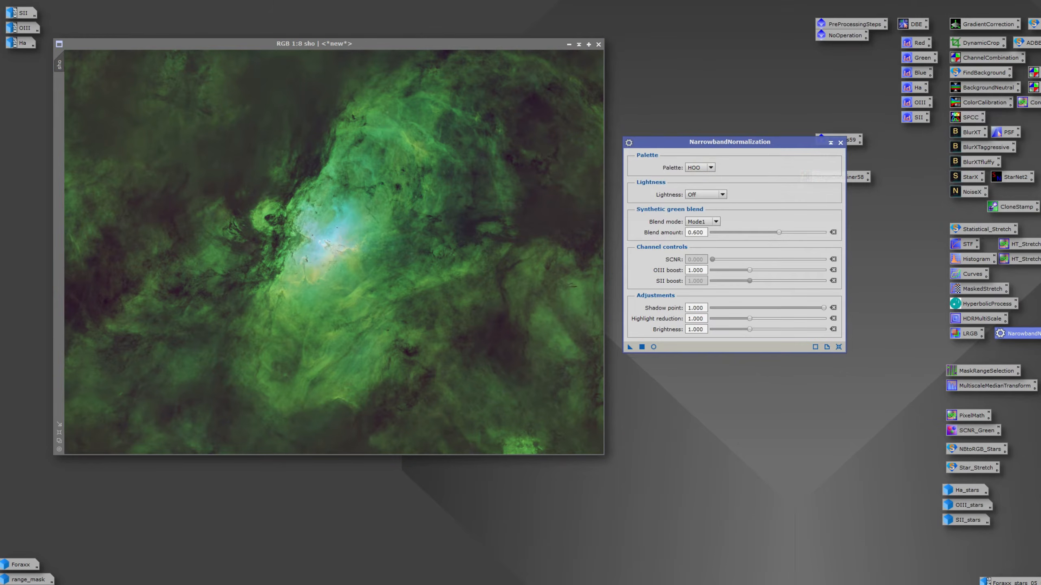
key(alt+p)
mouse_move(258, 1)
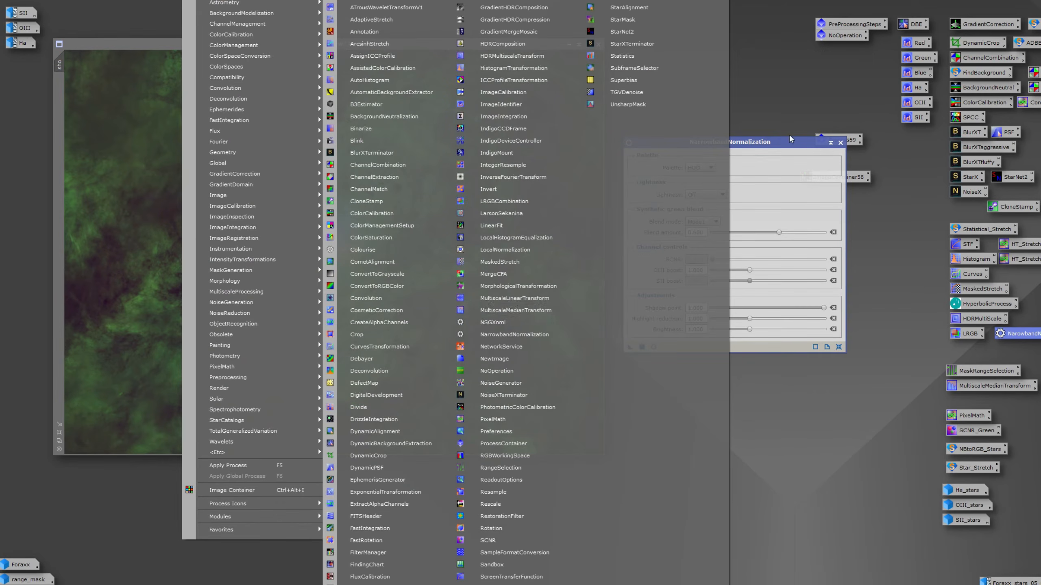
click(768, 144)
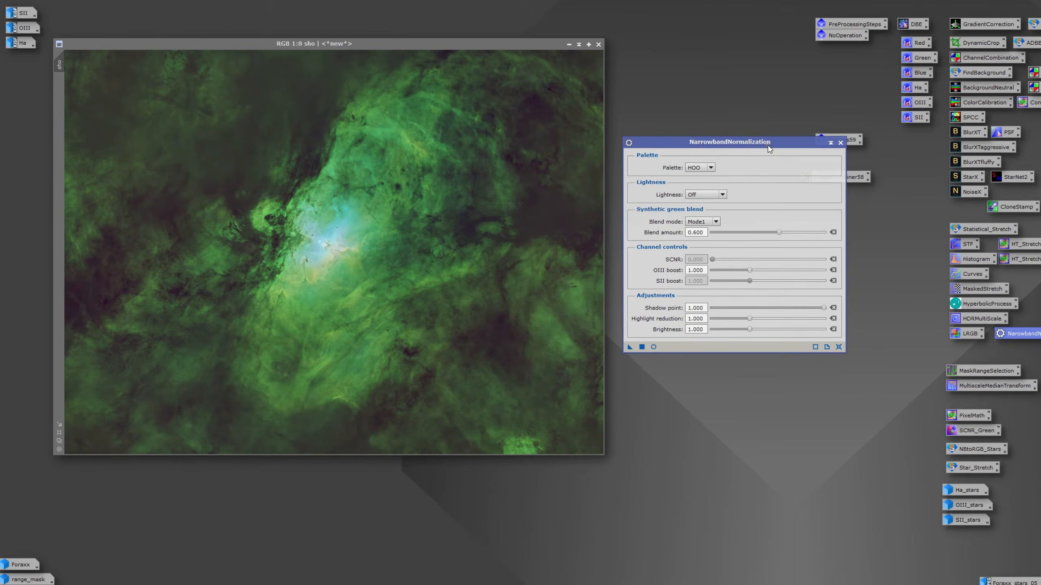
- Set the NarrowbandNormalization palette to SHO and start its real-time preview on the sho image
click(703, 168)
click(701, 183)
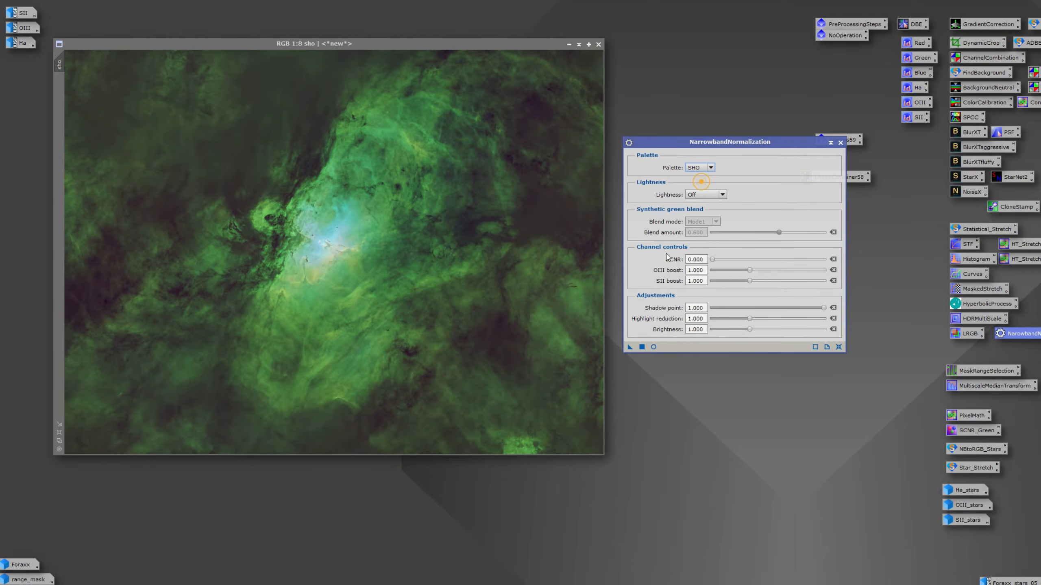
click(653, 347)
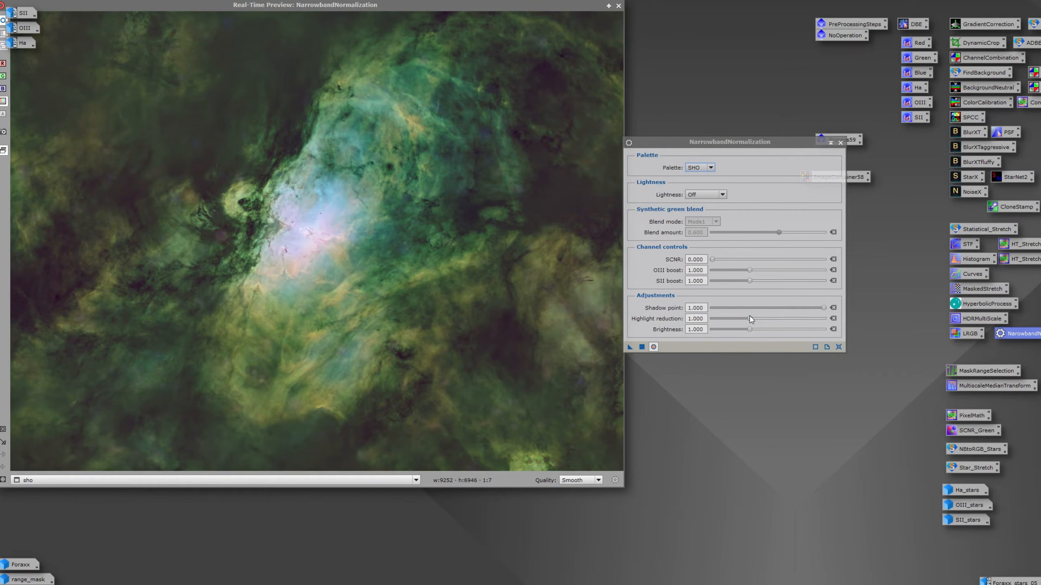
- Set highlight reduction to 1.115, both OIII and SII boost to 1.172, and SCNR to 0.251
drag(749, 320, 736, 320)
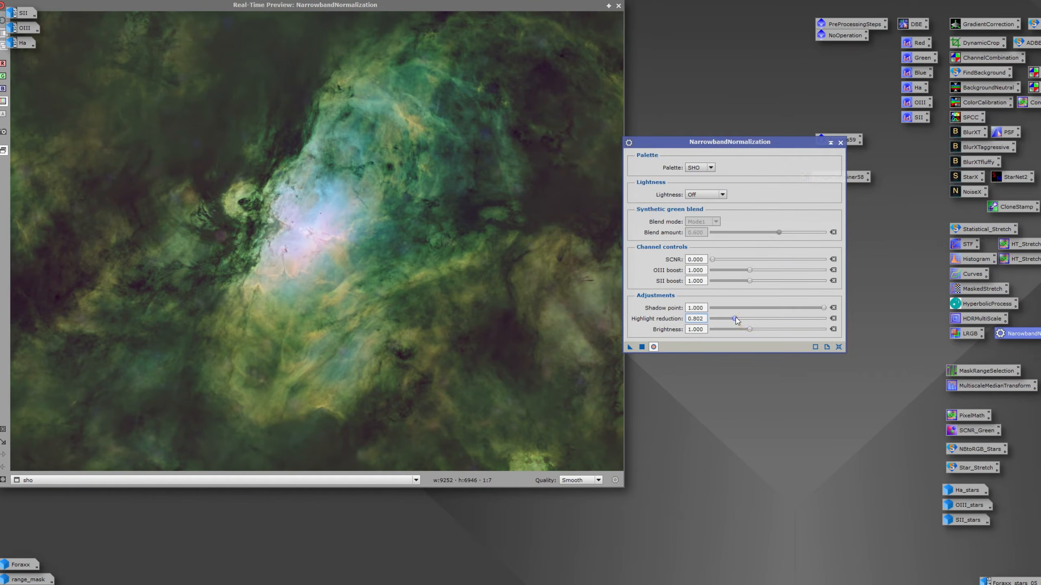
drag(736, 321, 759, 319)
mouse_move(750, 270)
mouse_down()
mouse_move(762, 270)
mouse_move(762, 282)
mouse_up()
drag(712, 262, 737, 264)
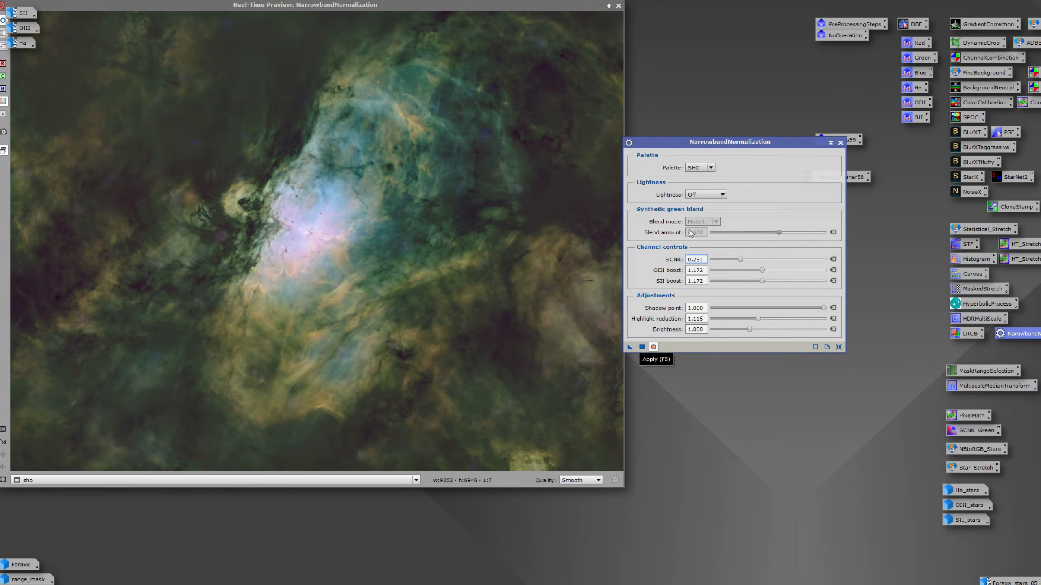
- Try the Preserve lightness mode, settle on Ha, and apply the normalization to the sho image
click(704, 194)
click(696, 209)
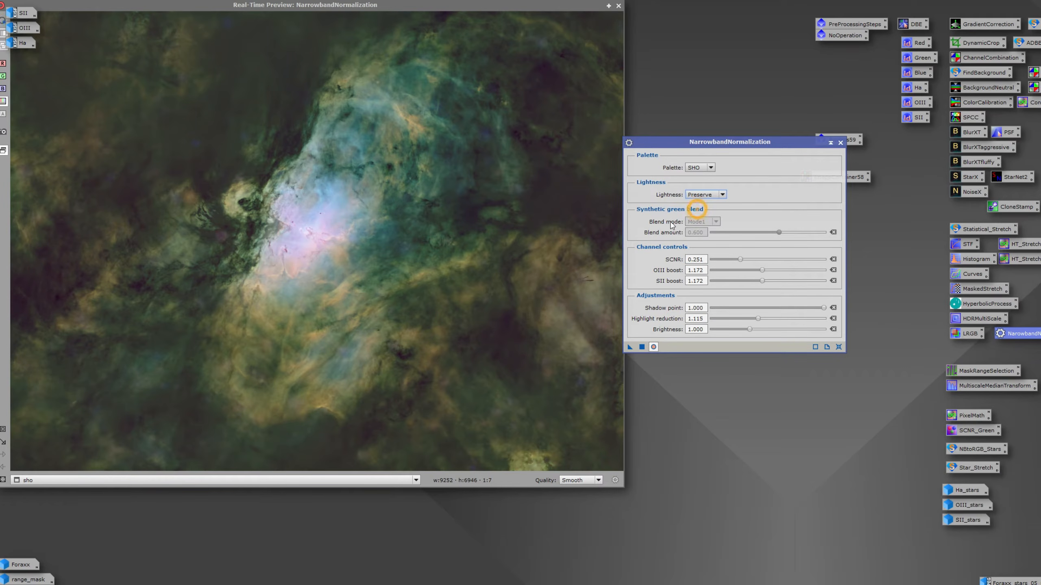
click(704, 194)
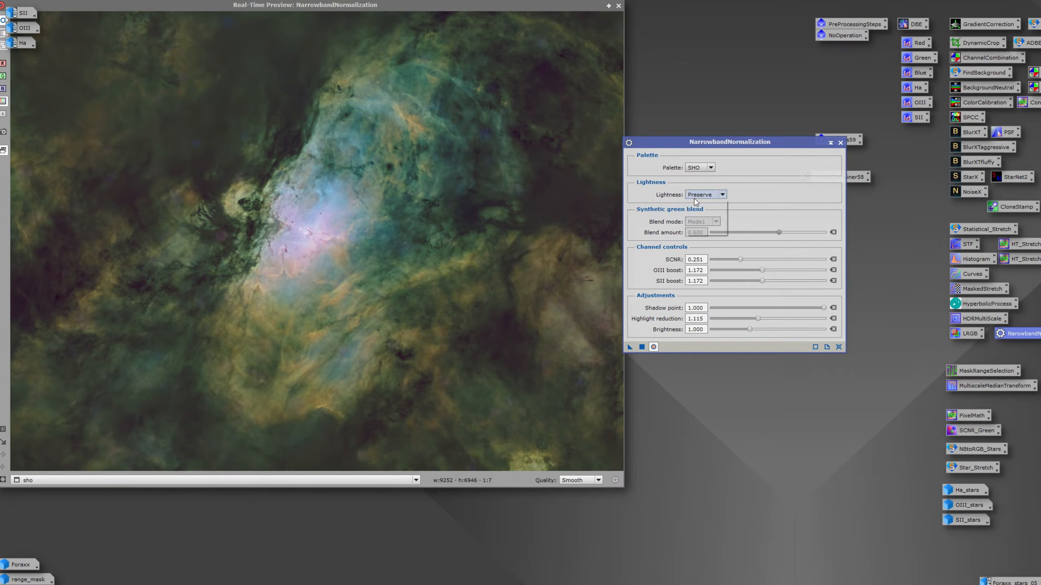
click(690, 213)
click(705, 195)
click(694, 203)
click(696, 195)
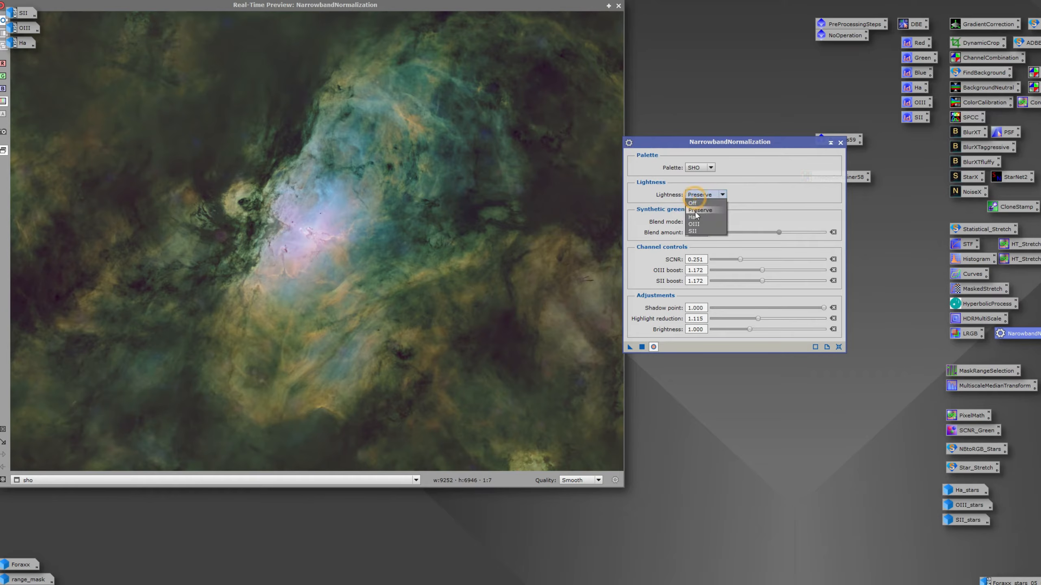
click(693, 212)
click(693, 217)
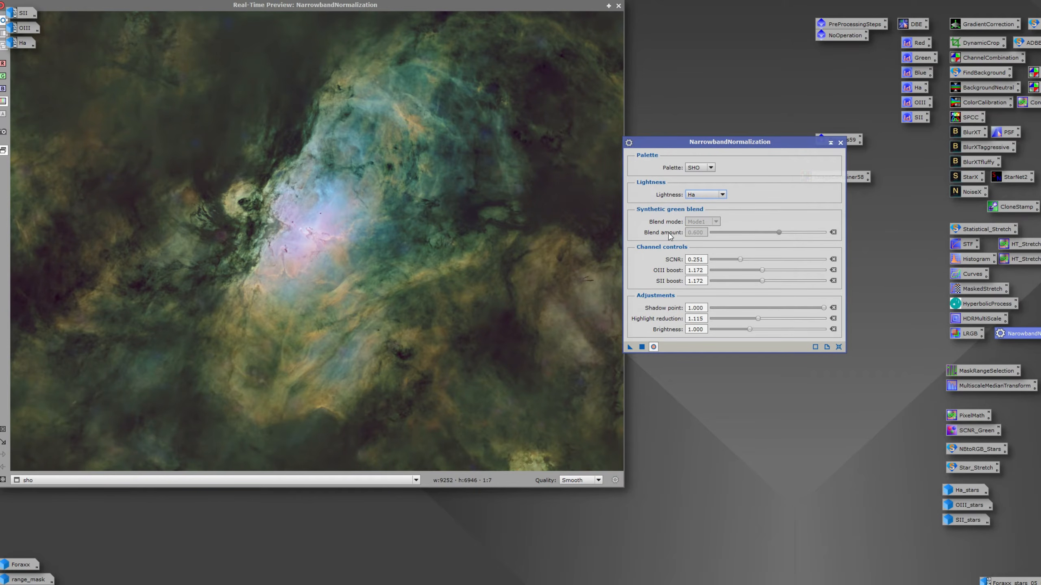
click(641, 347)
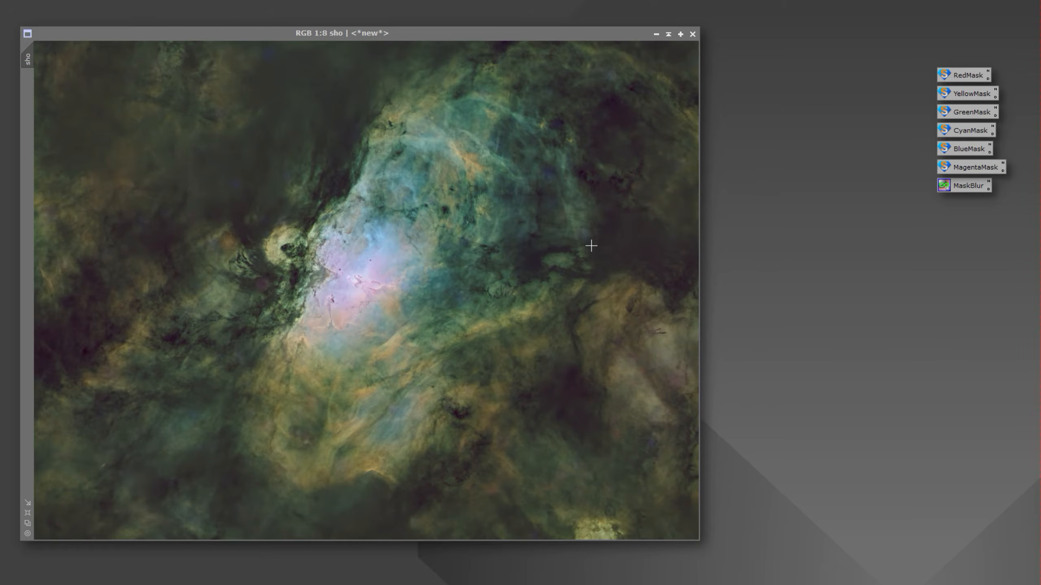
- Launch the SelectiveColorCorrection script for the sho image, move its window fully into view, and check the Red mask in the preview
click(213, 1)
mouse_move(272, 152)
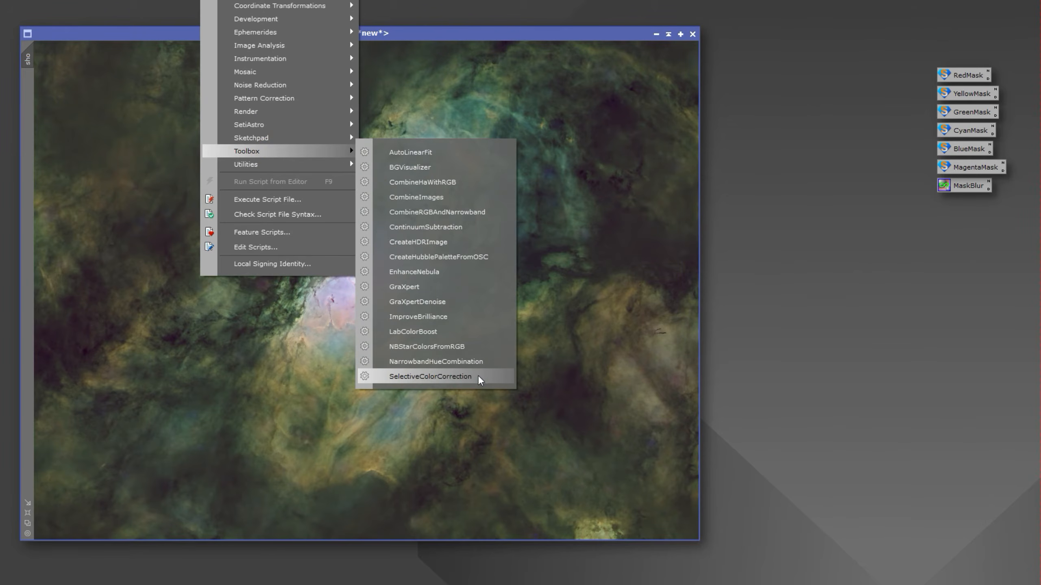
click(430, 376)
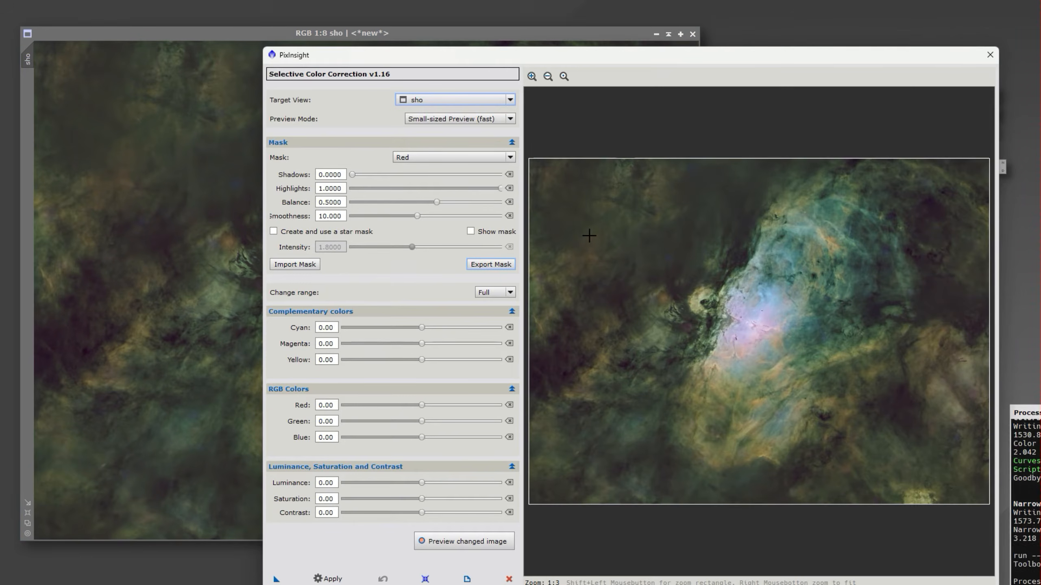
drag(524, 55, 436, 30)
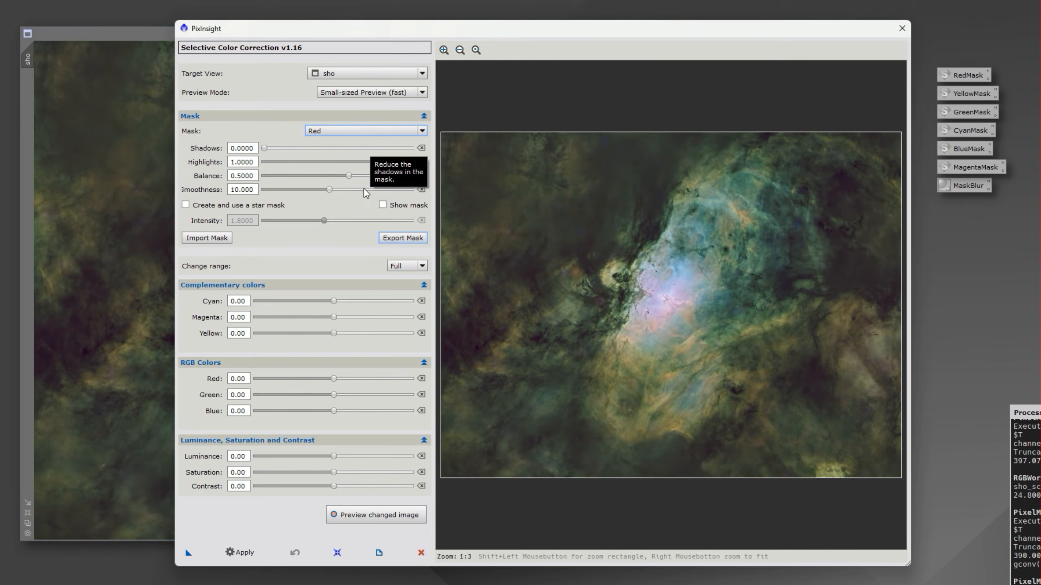
click(383, 205)
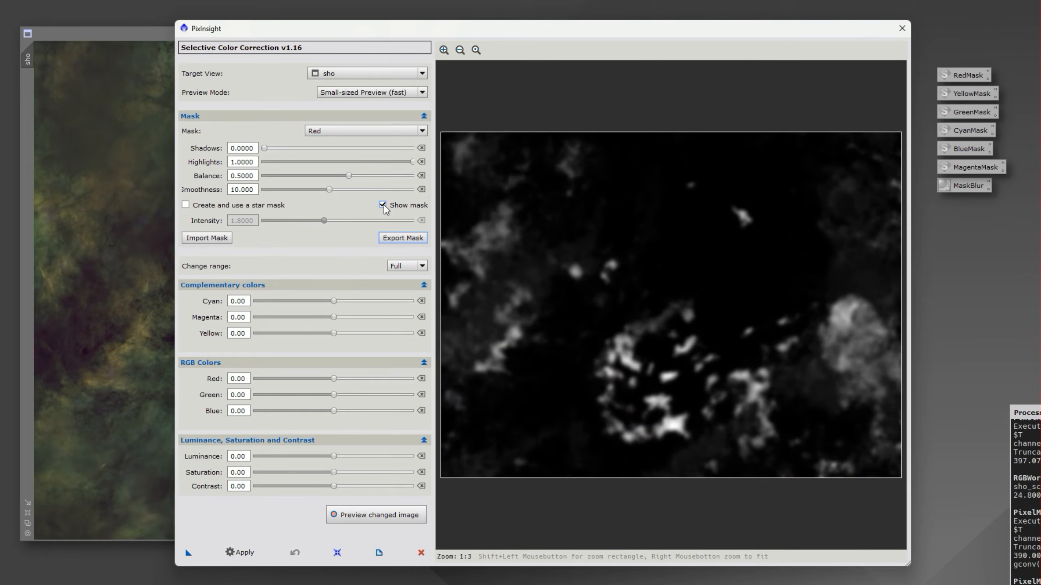
click(383, 206)
- Switch the correction mask to Green, set its smoothness to 22.964, and check the mask in the preview
click(352, 131)
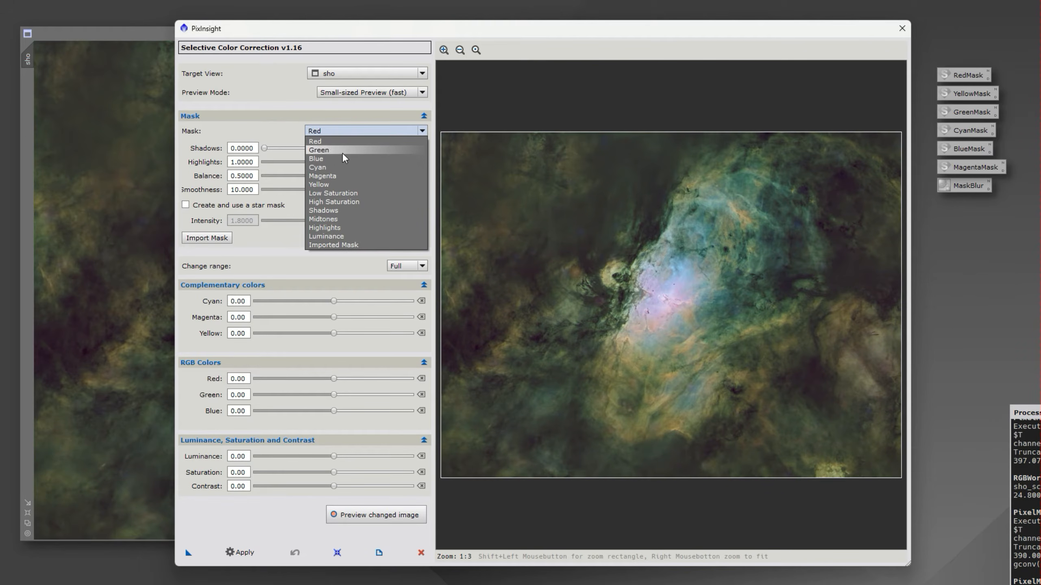
click(343, 151)
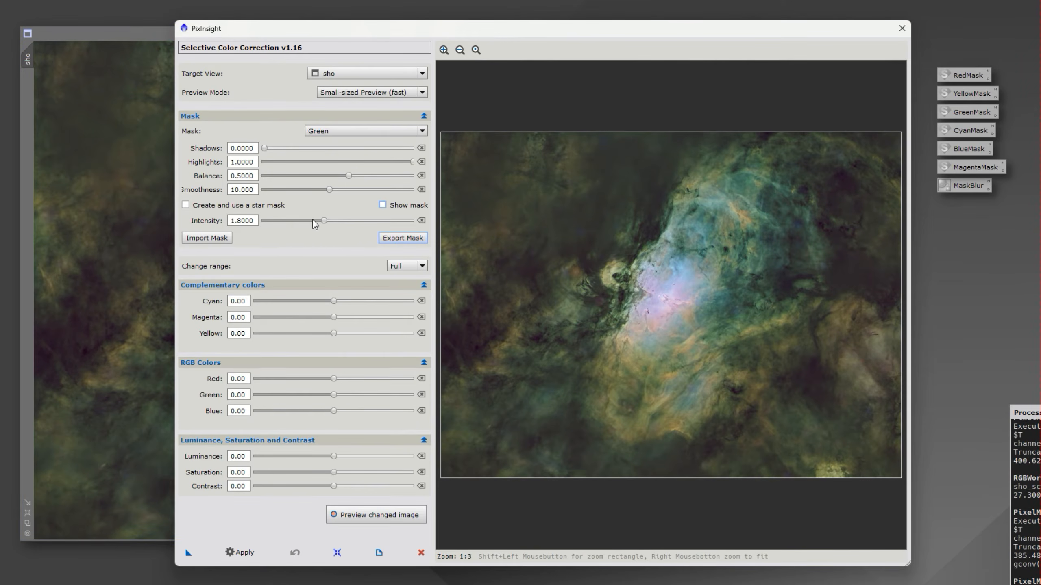
drag(329, 189, 358, 190)
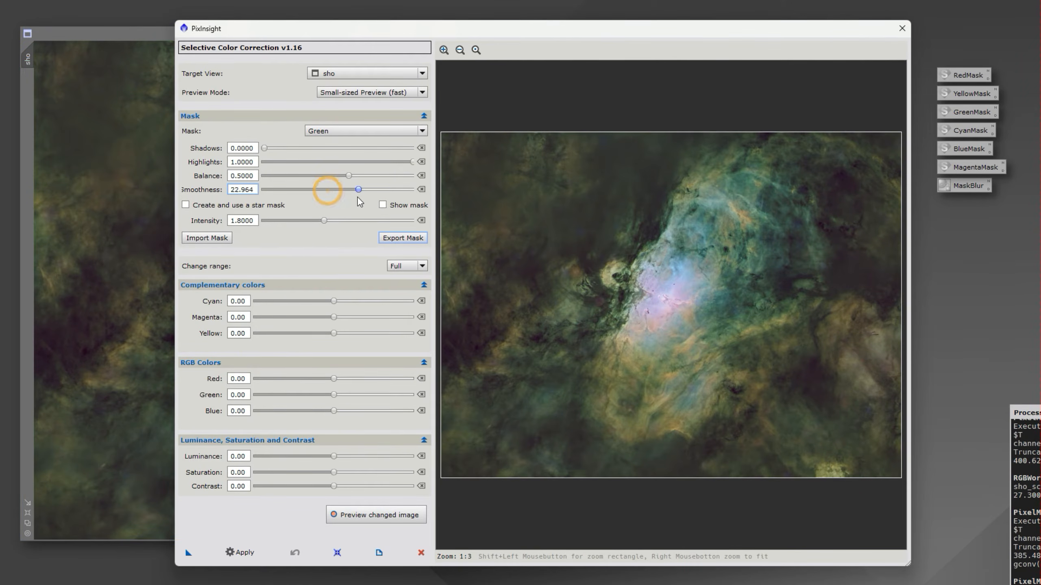
click(380, 205)
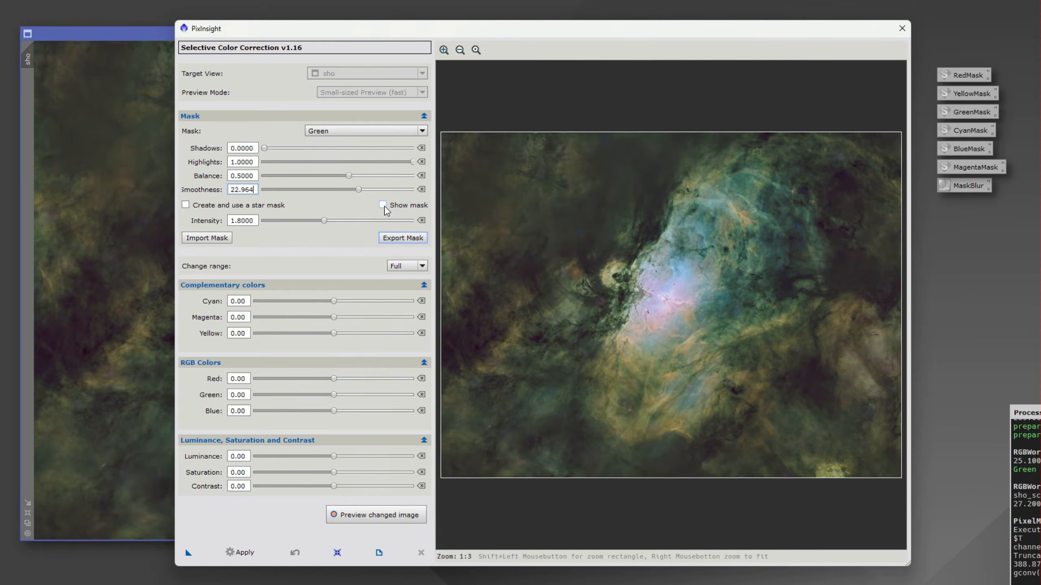
click(383, 205)
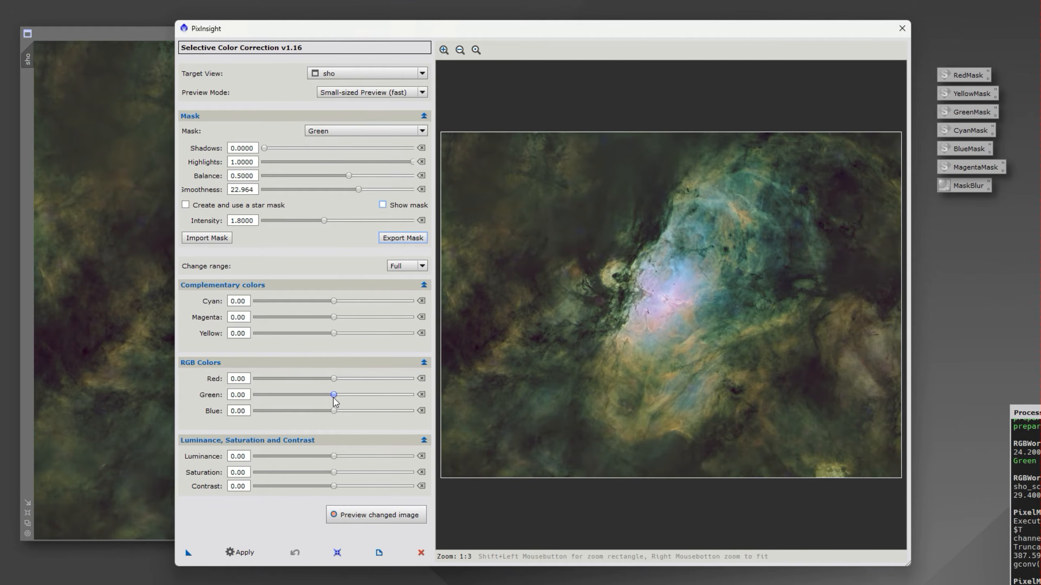
- Set Green to -24, Red to 18 and Yellow to 14 for the green-masked areas, and apply the correction
drag(334, 395, 315, 395)
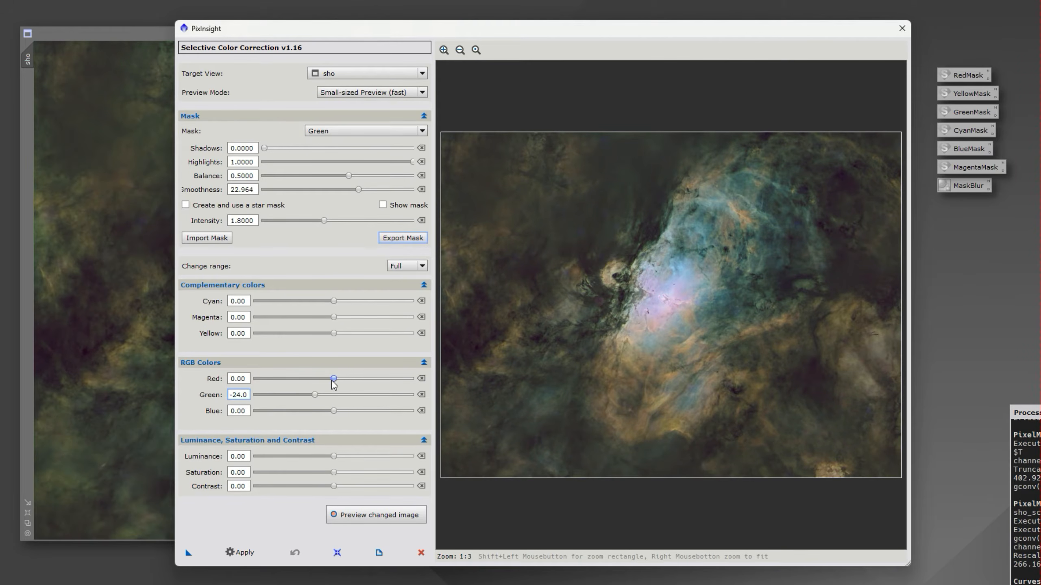
drag(334, 383, 346, 388)
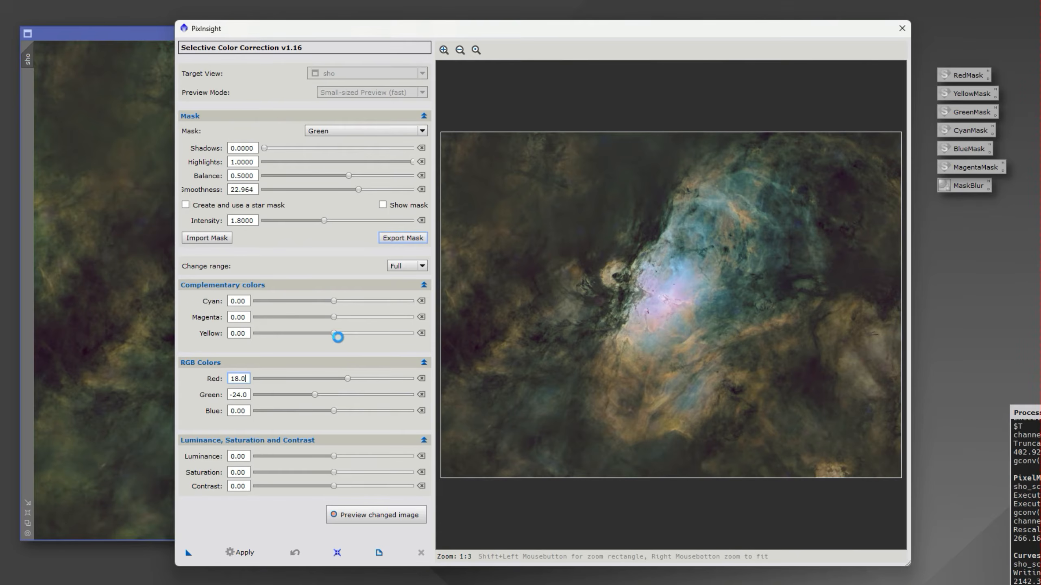
drag(338, 337, 344, 342)
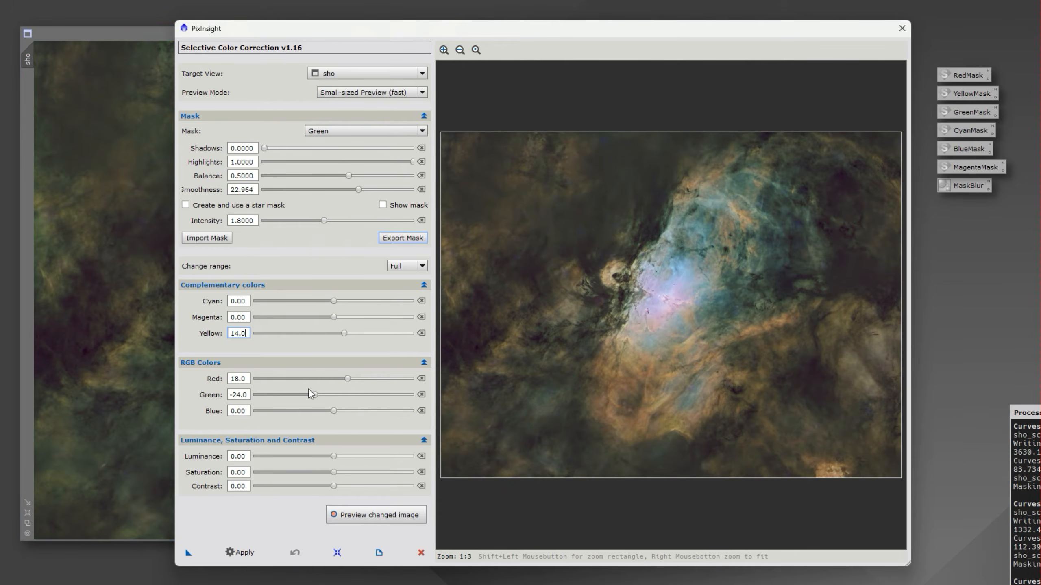
click(239, 553)
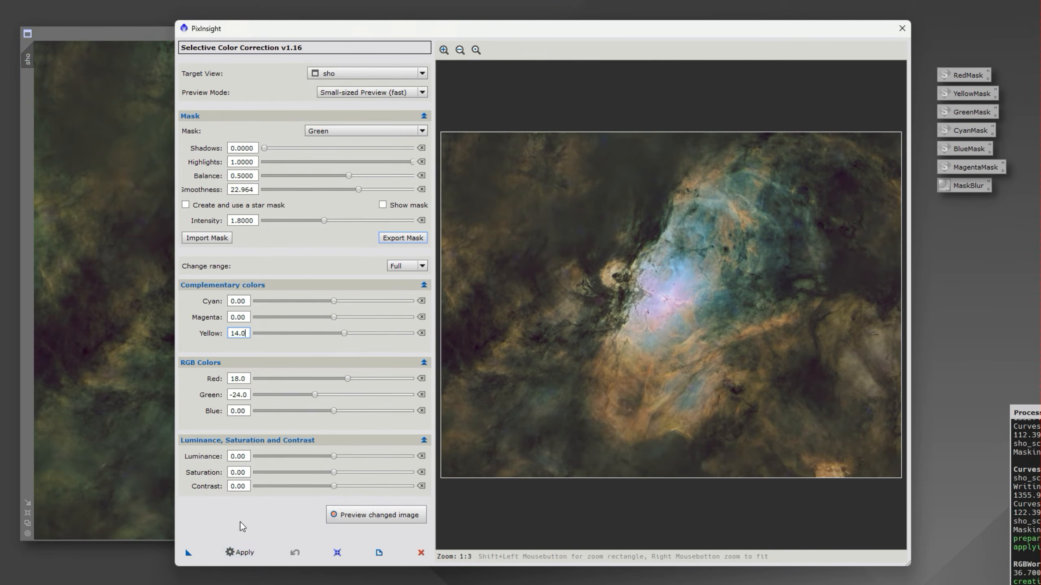
- Reset the colour adjustments, check the Red mask, and try Red 28 with Green -16 on the masked areas
click(336, 553)
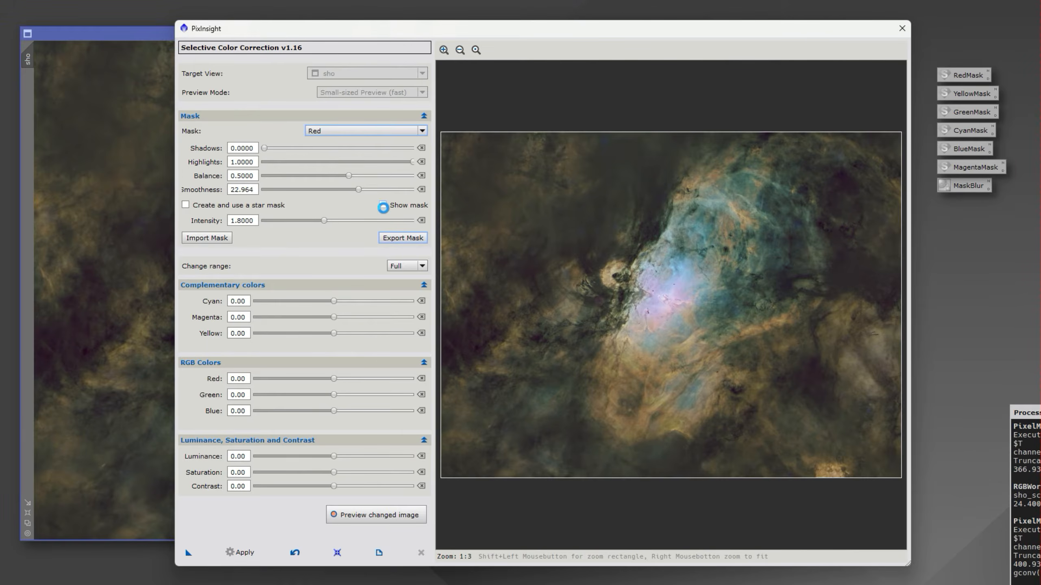
click(382, 205)
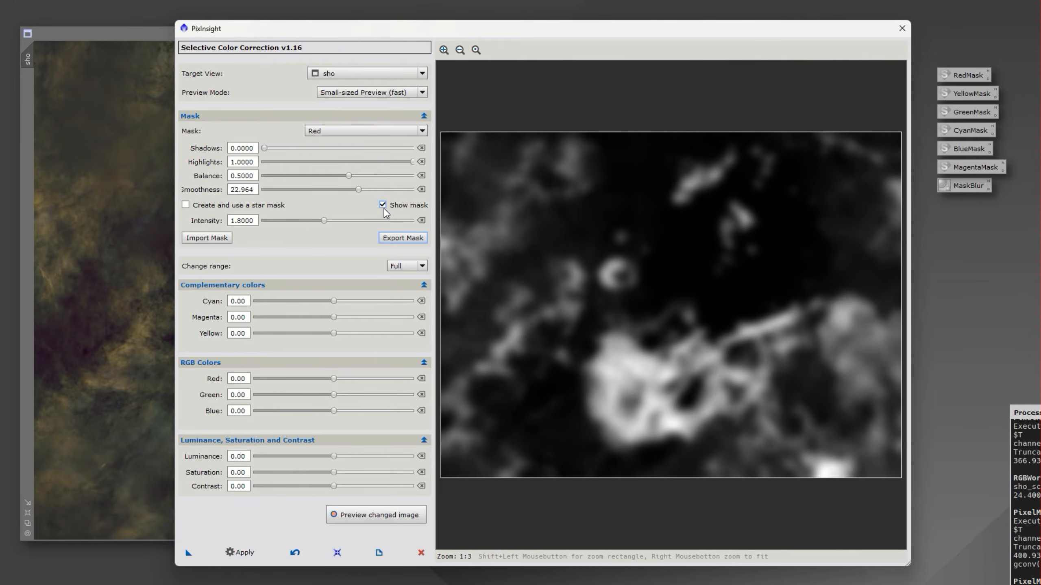
click(383, 207)
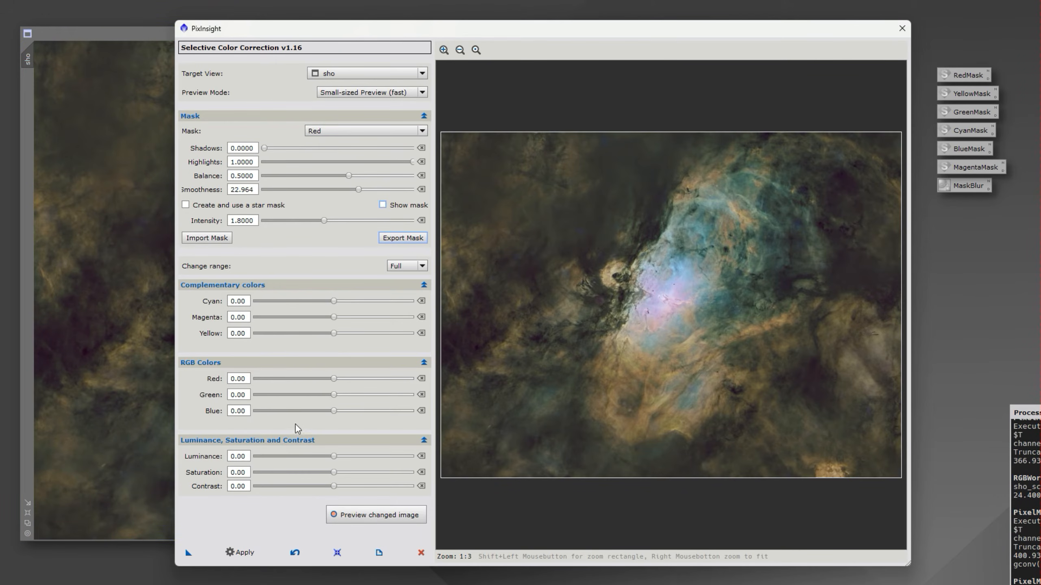
drag(333, 378, 355, 379)
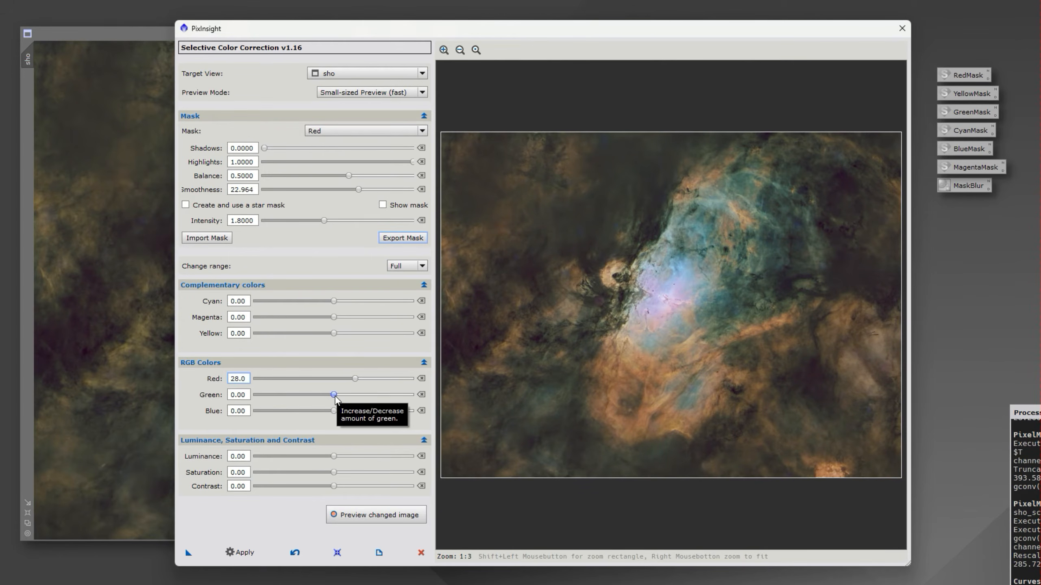
drag(335, 395, 321, 395)
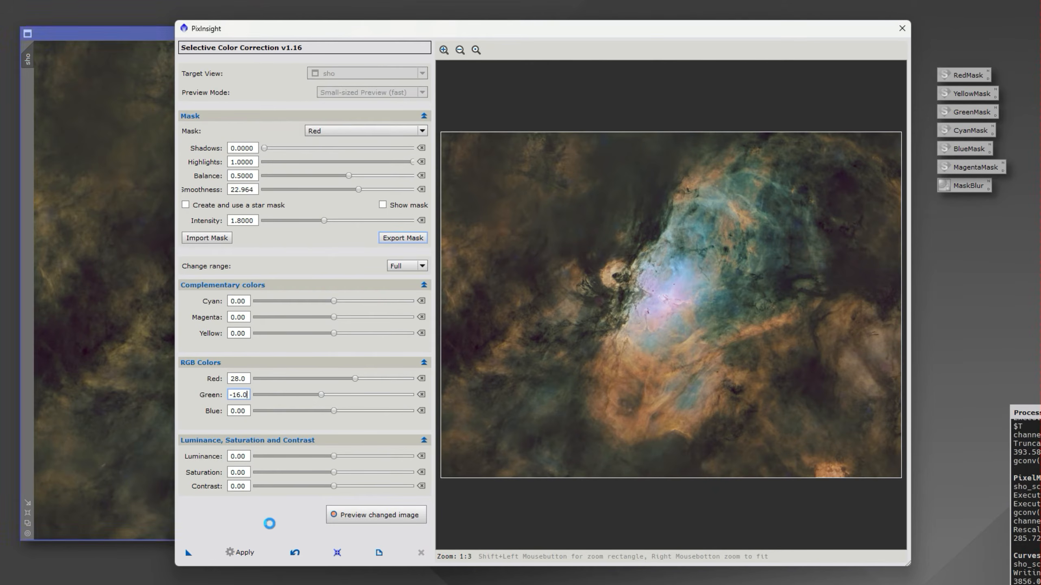
- Inspect the enlarged preview of the red-masked correction and close Selective Color Correction without applying it
drag(593, 30, 491, 161)
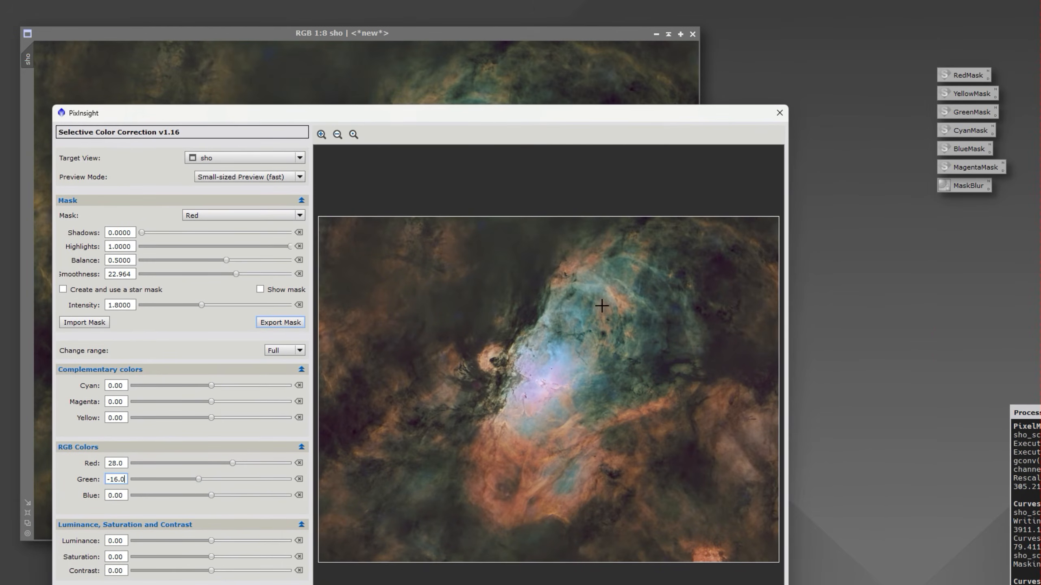
click(321, 134)
drag(770, 412, 609, 419)
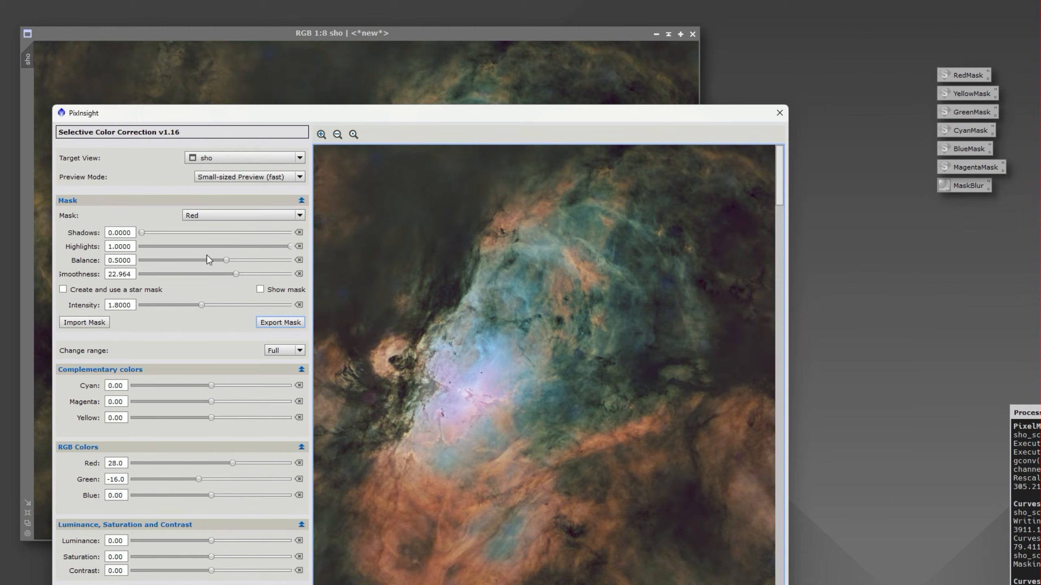
drag(307, 118, 391, 48)
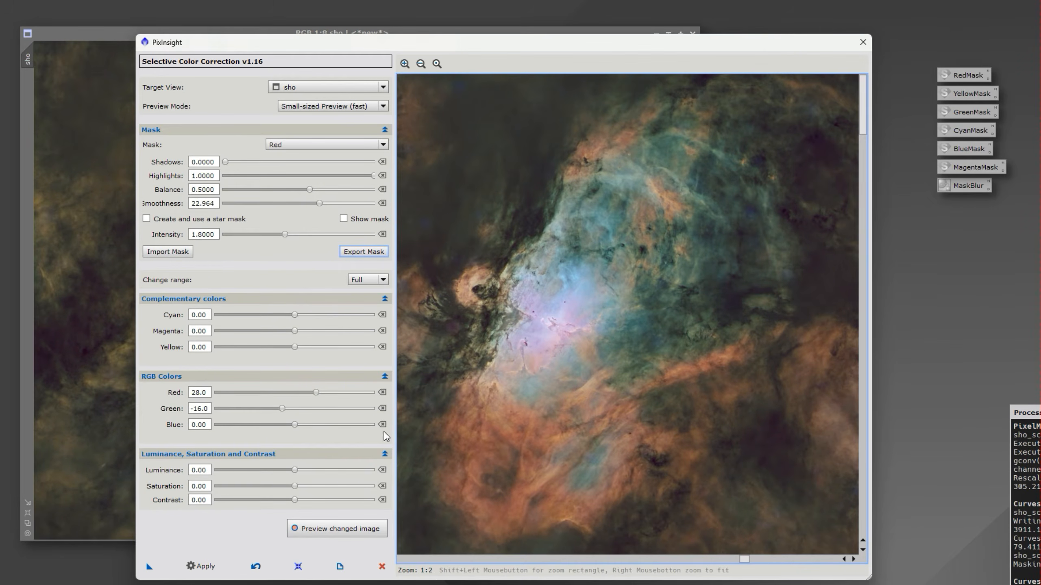
click(382, 567)
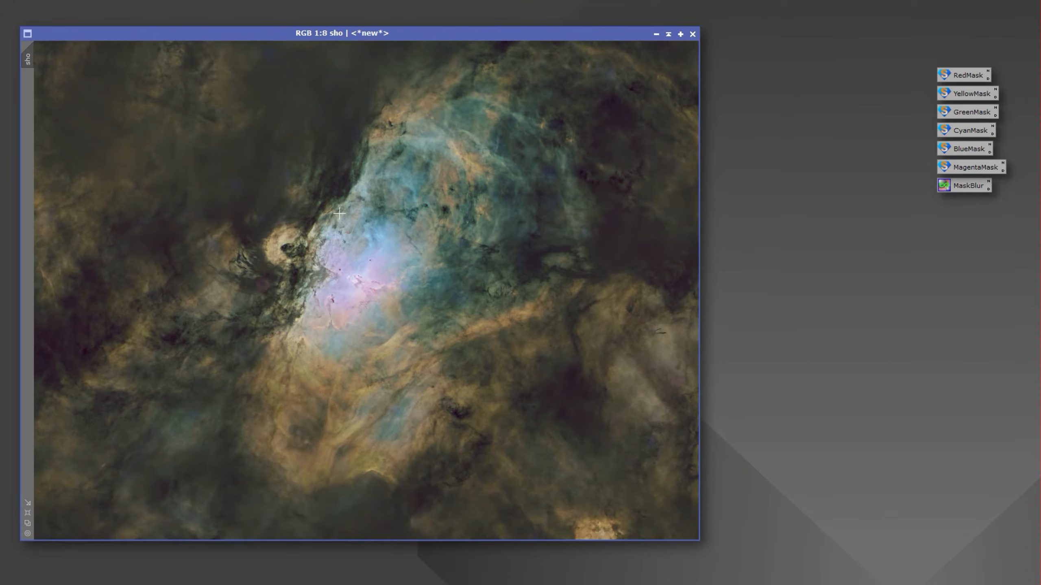
- Build a chrominance mask of the sho image with ColorMask_mod, using start hue 333 and end hue 75
click(213, 0)
click(284, 159)
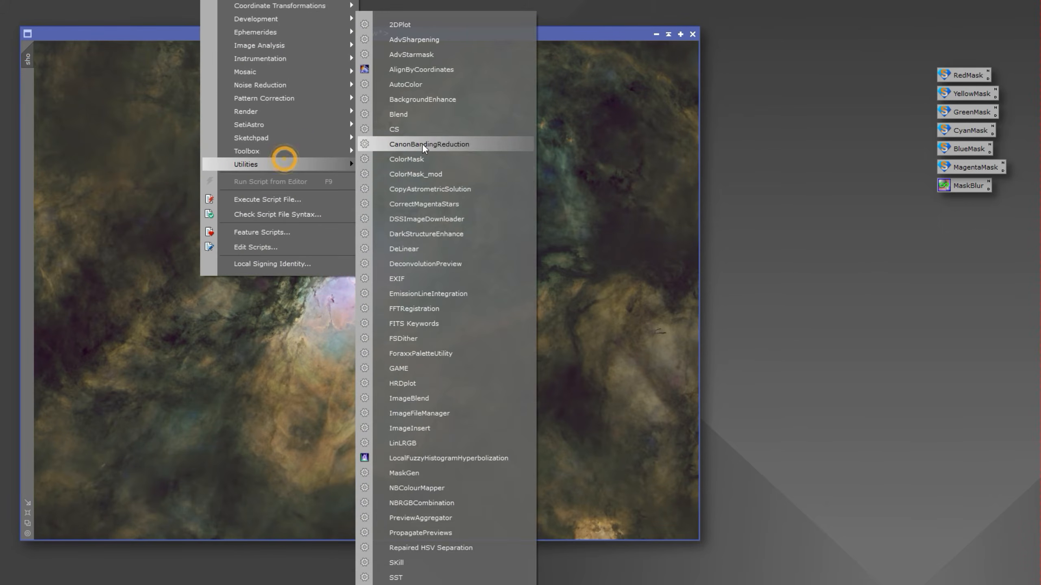
click(456, 174)
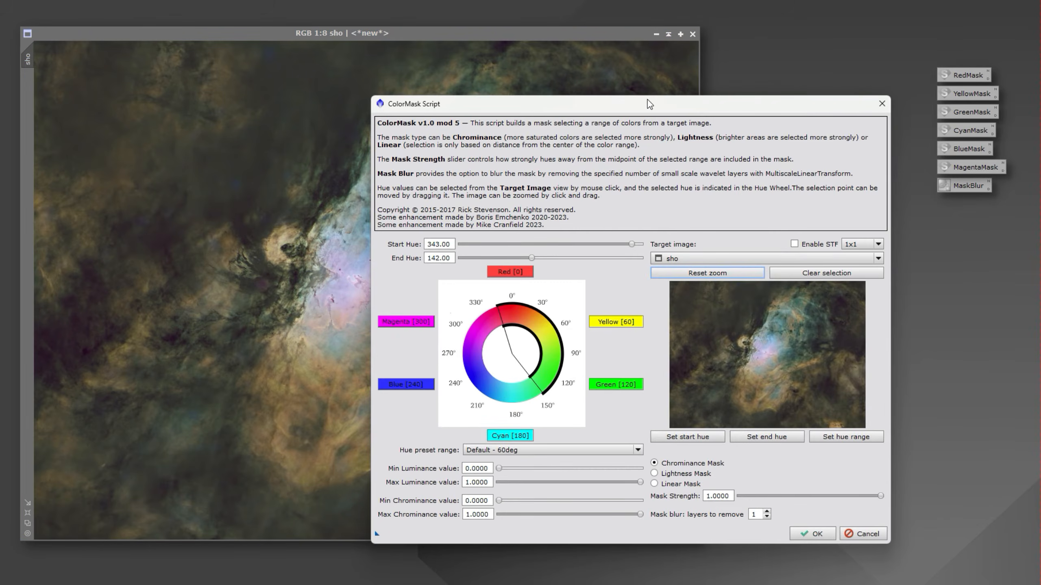
drag(648, 102, 658, 23)
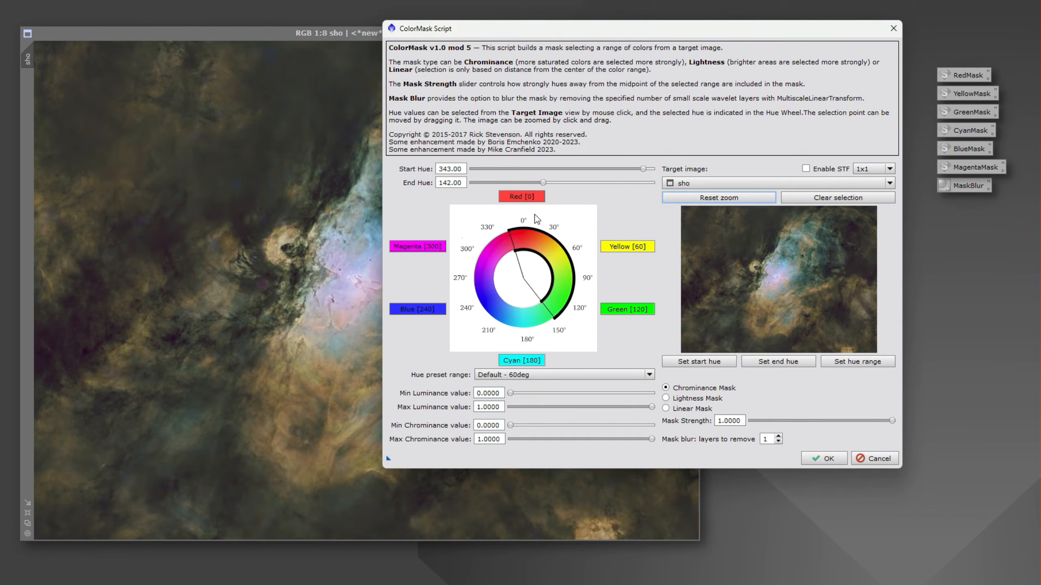
click(639, 168)
drag(544, 183, 511, 192)
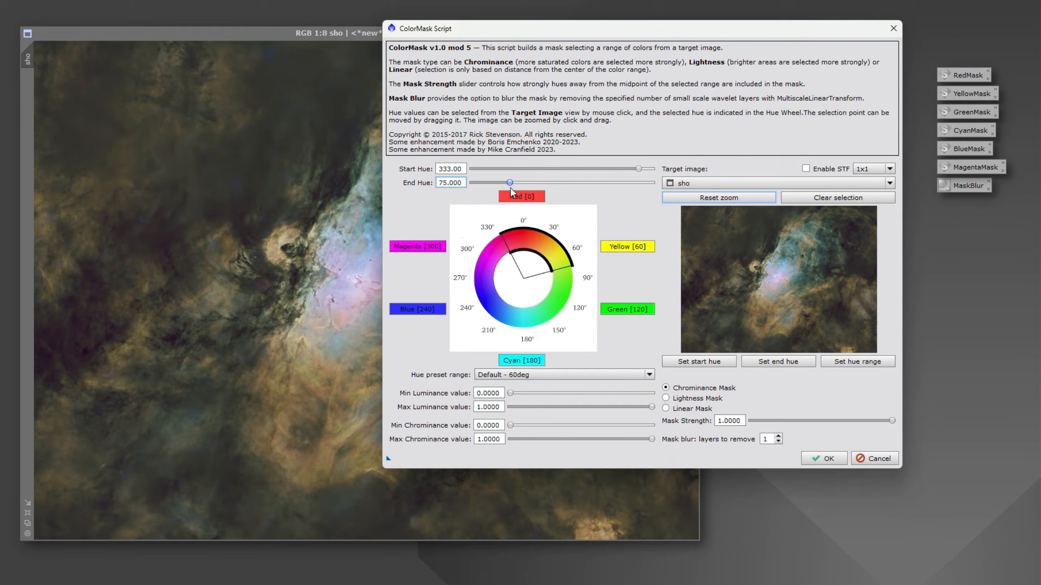
click(826, 459)
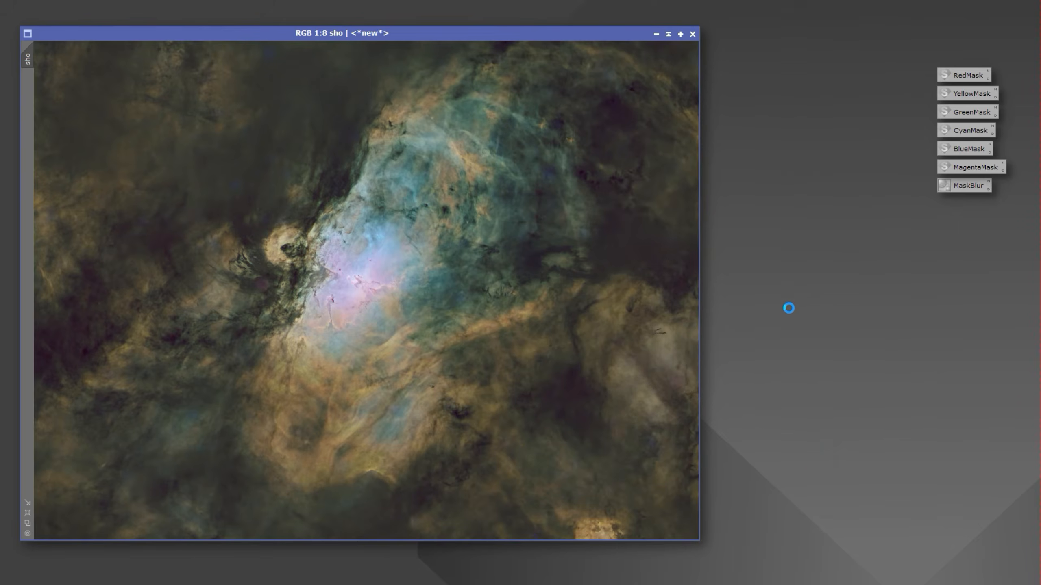
- Soften the new hue mask with the MaskBlur process and a Convolution at StdDev 74
drag(952, 186, 684, 254)
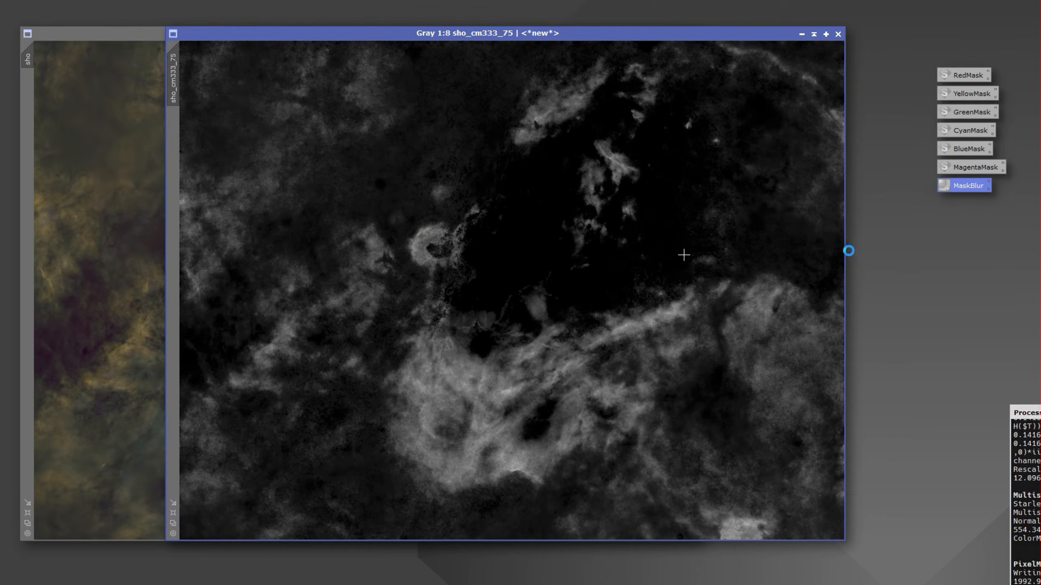
click(157, 0)
mouse_move(238, 1)
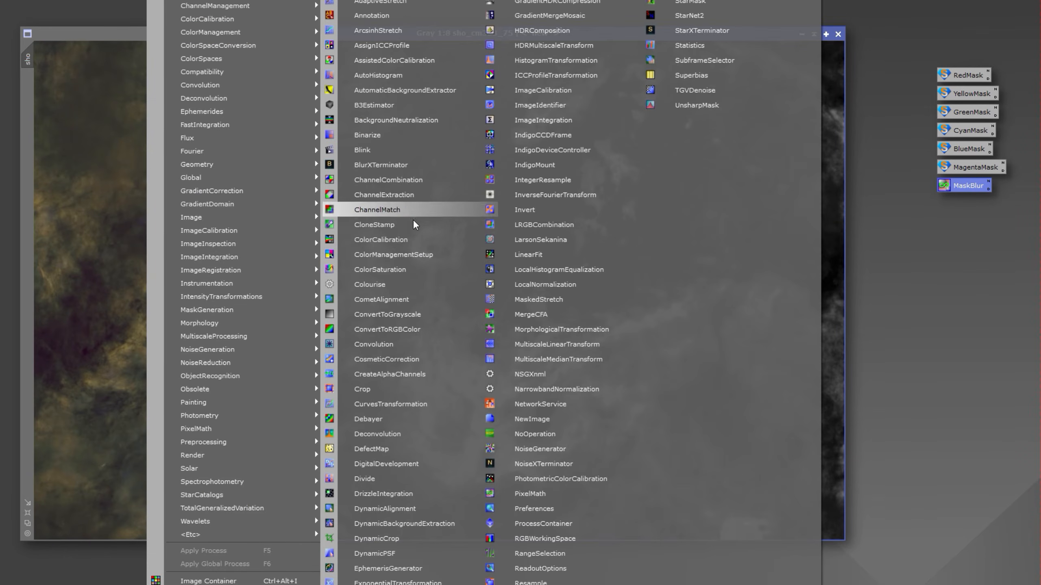
click(401, 340)
drag(850, 466, 681, 275)
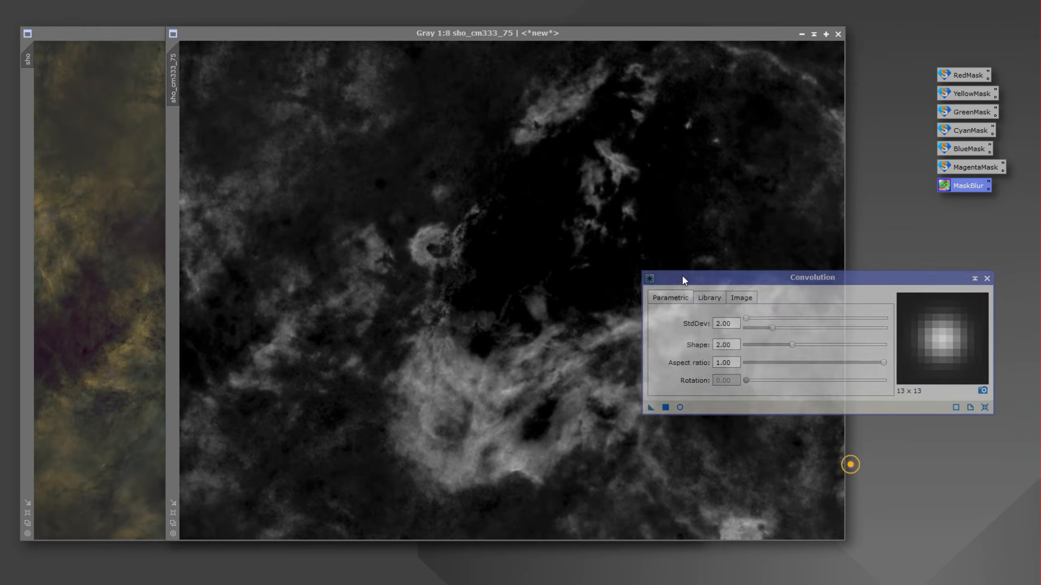
click(680, 407)
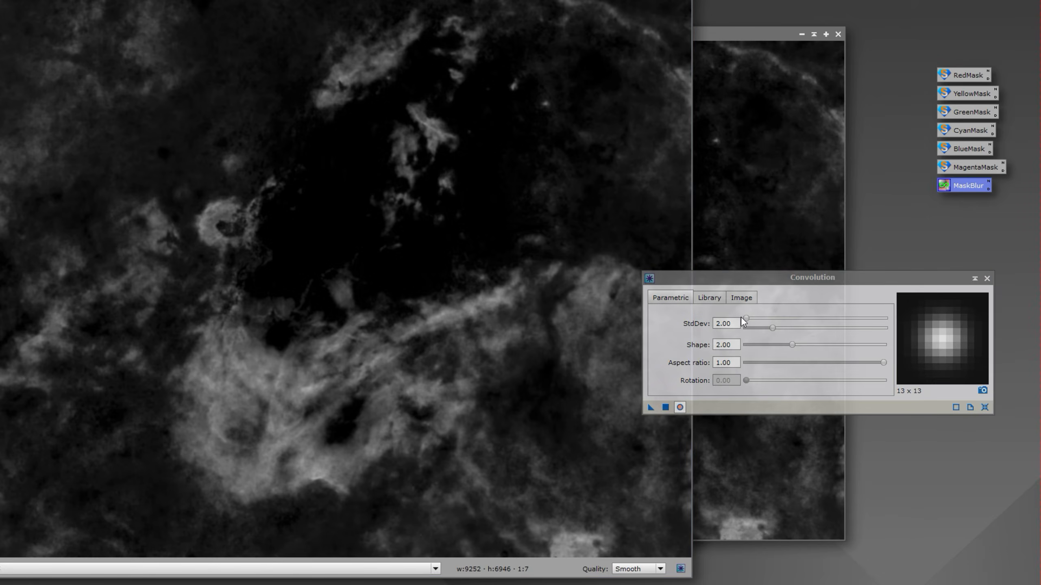
drag(752, 317, 787, 327)
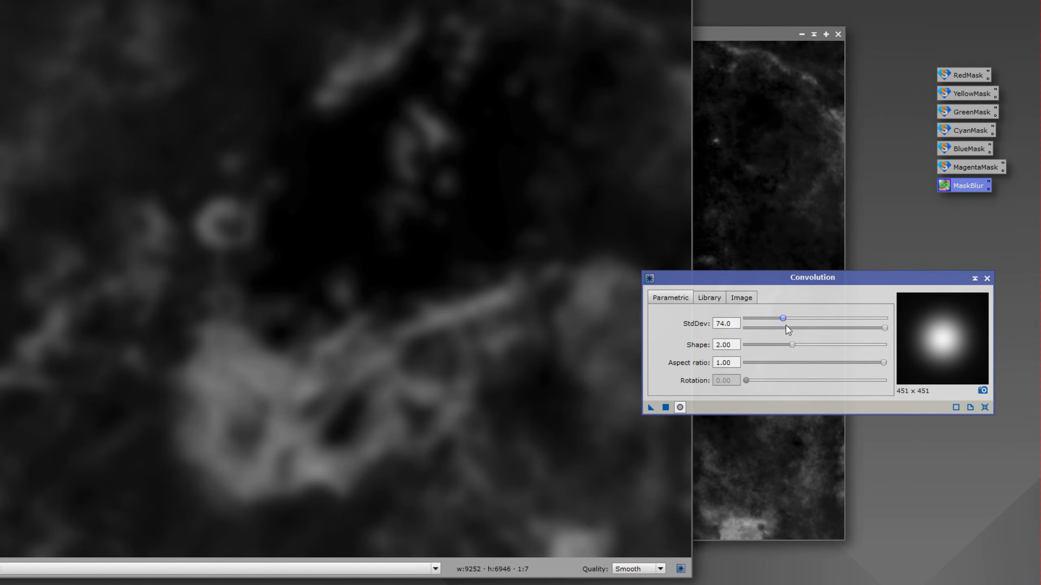
click(667, 407)
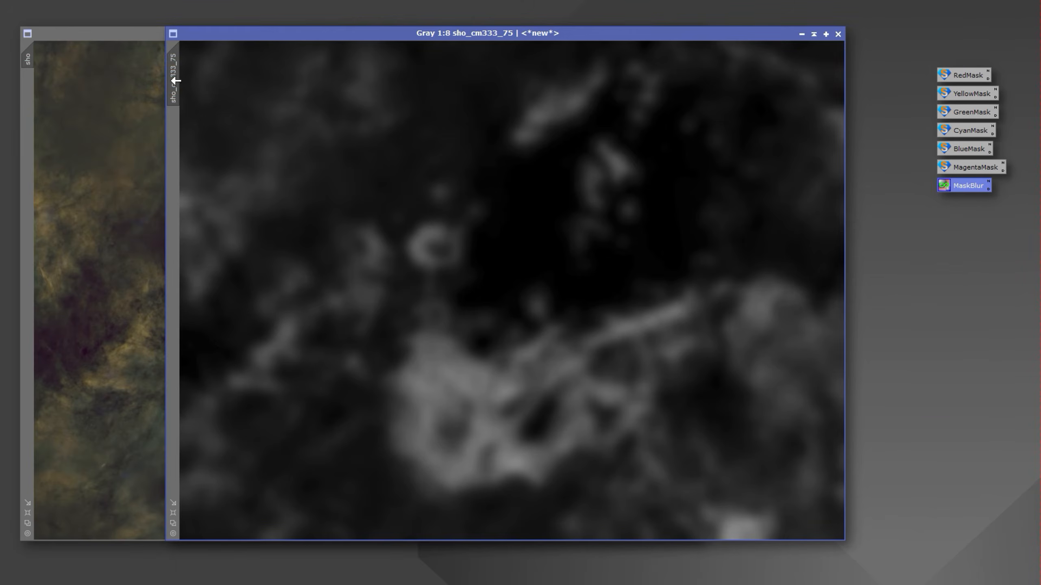
- Apply the blurred sho_cm333_75 mask to the sho image and hide the mask overlay
drag(173, 78, 30, 146)
click(76, 159)
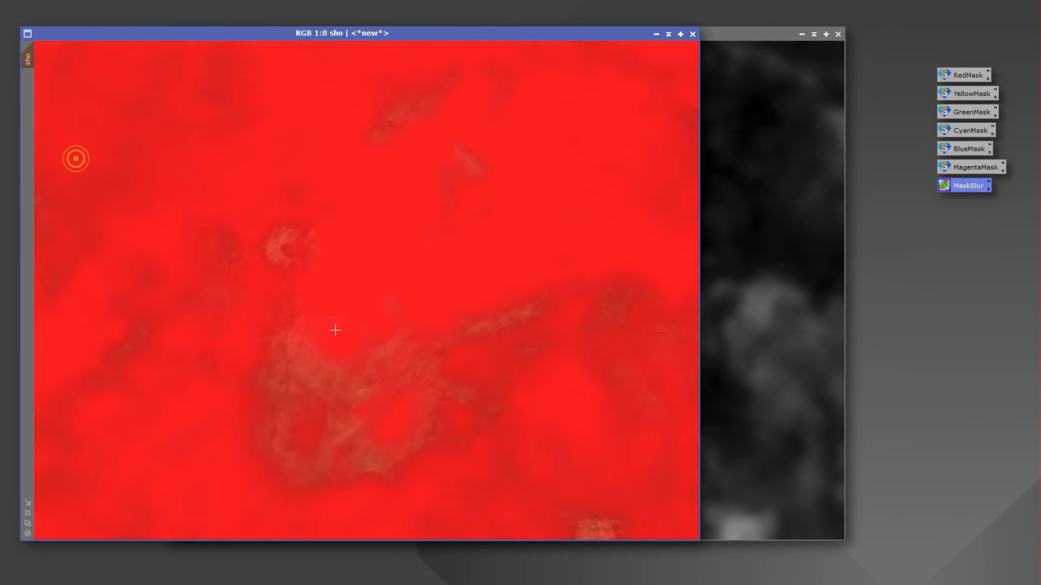
key(ctrl+k)
key(ctrl+k)
key(ctrl+k)
key(ctrl+k)
key(ctrl+k)
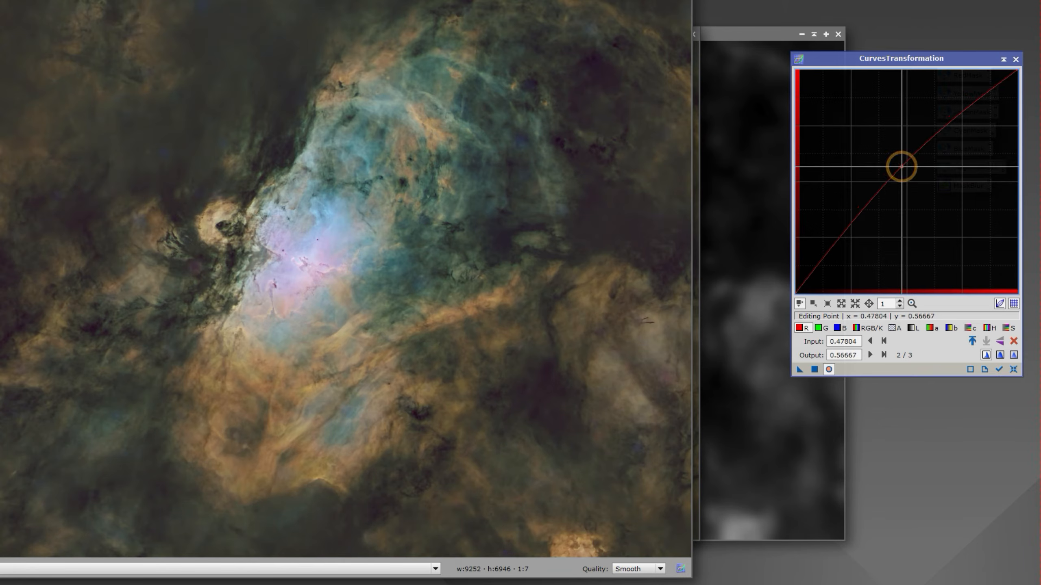
- Raise the red curve's midpoint to about 0.66 and chrominance to 0.52, lower green to 0.47, and apply the curves to the masked image
drag(900, 158, 904, 145)
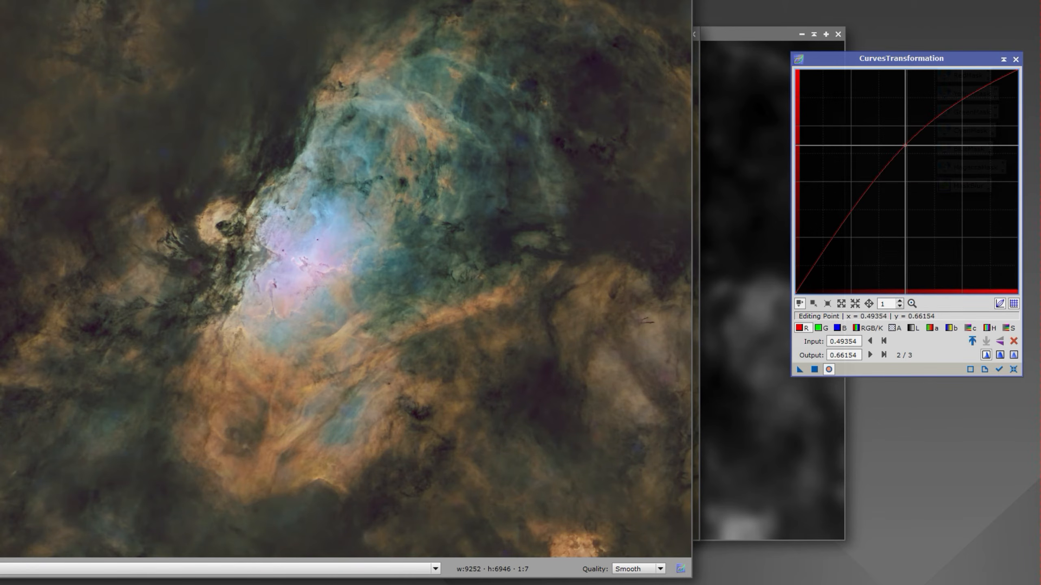
click(828, 330)
click(910, 187)
drag(910, 187, 906, 189)
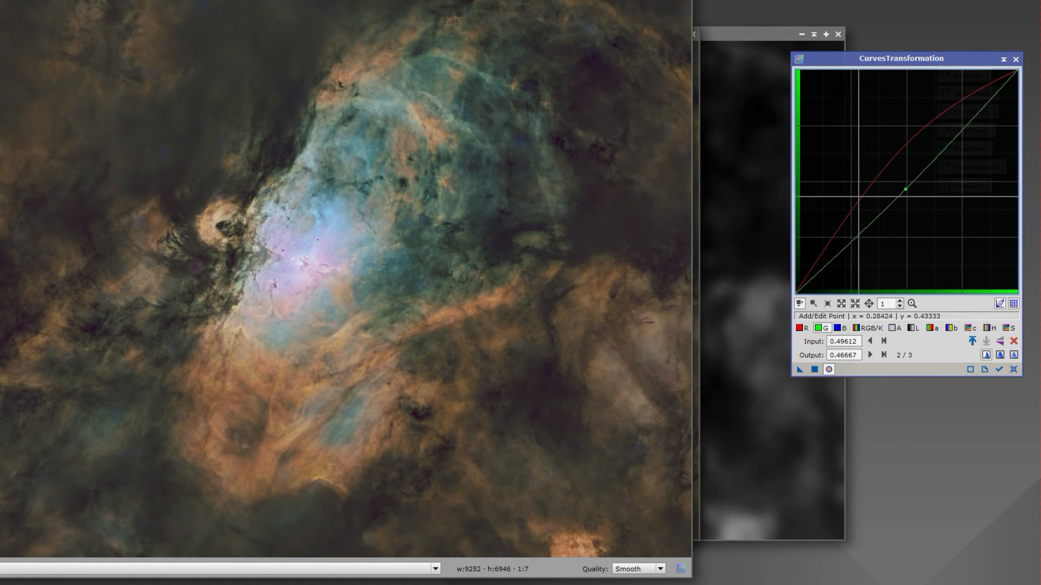
click(971, 329)
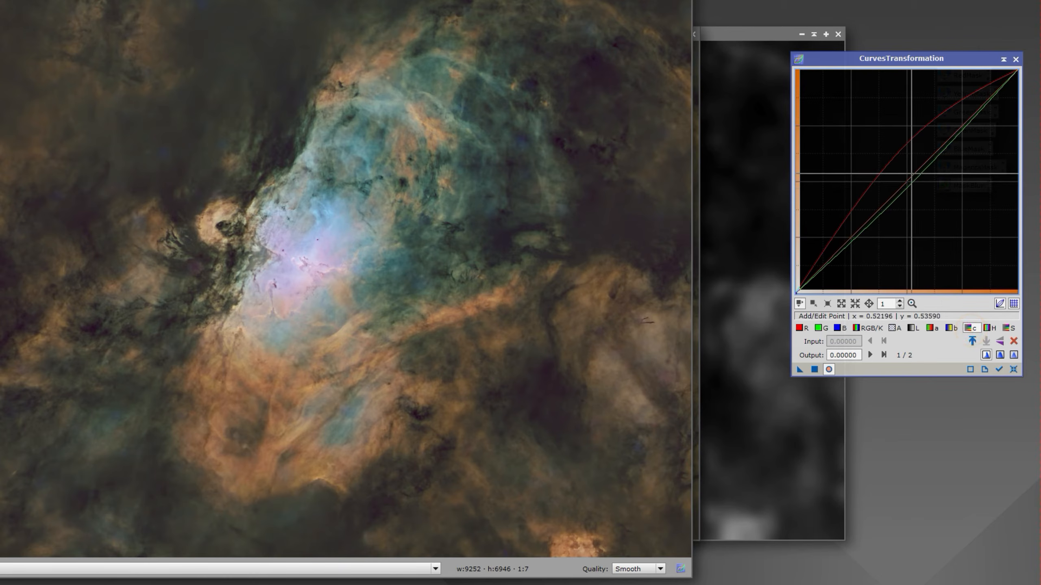
click(905, 174)
drag(906, 174, 906, 177)
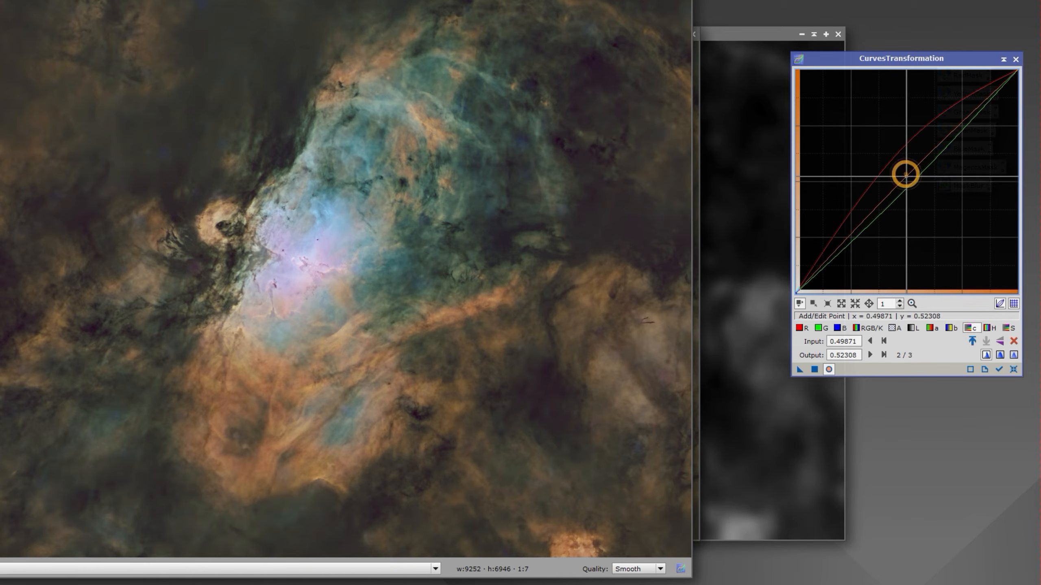
click(815, 369)
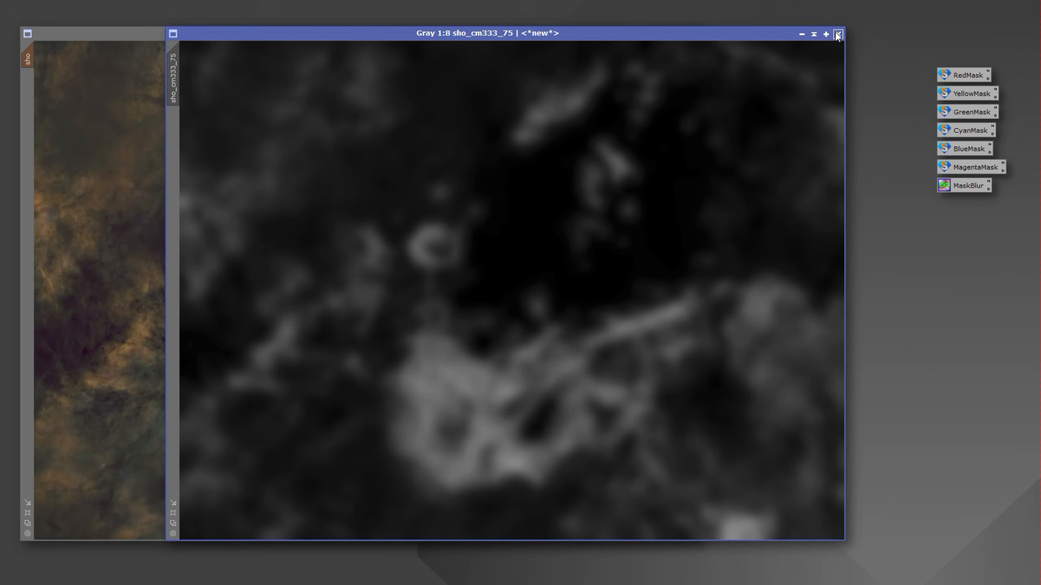
- Close the sho_cm333_75 mask image so that it no longer masks sho
click(837, 34)
click(604, 360)
click(605, 361)
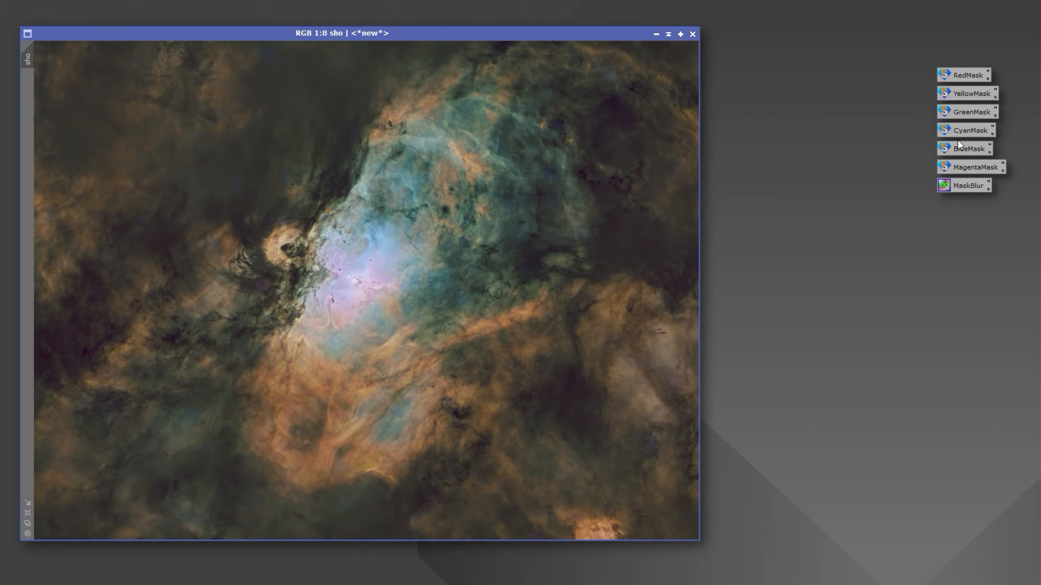
- Create a cyan mask of the sho image and soften it with the MaskBlur process
double_click(966, 130)
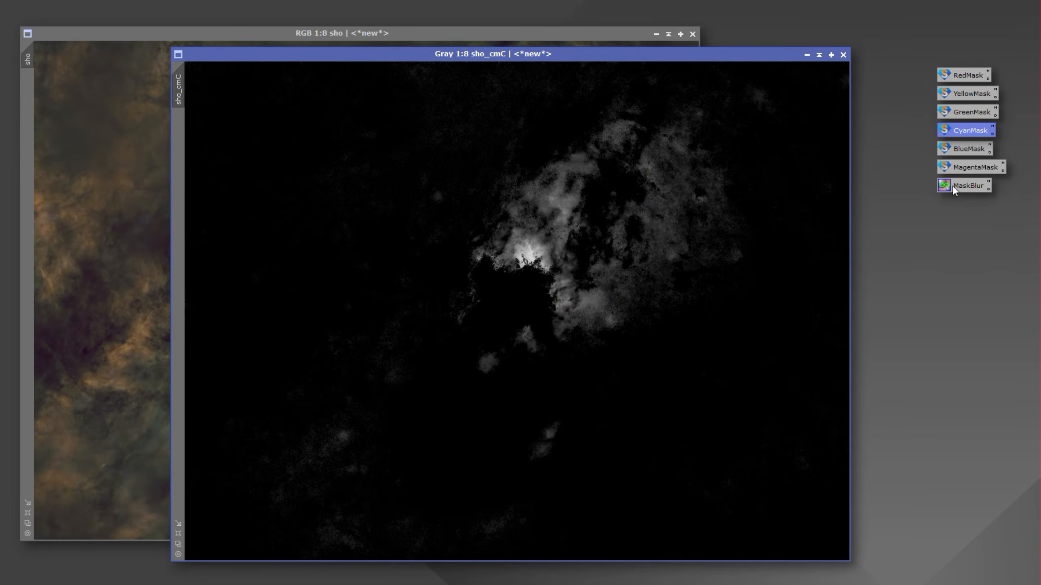
drag(951, 185, 605, 255)
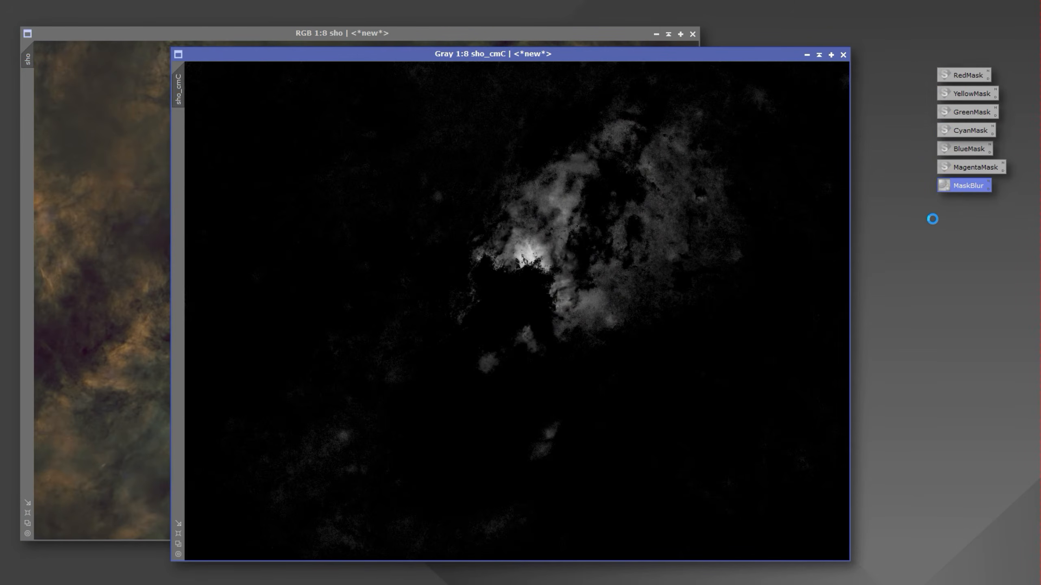
drag(955, 187, 627, 233)
- Apply the sho_cmC mask to the sho image and hide the mask overlay
drag(178, 86, 26, 123)
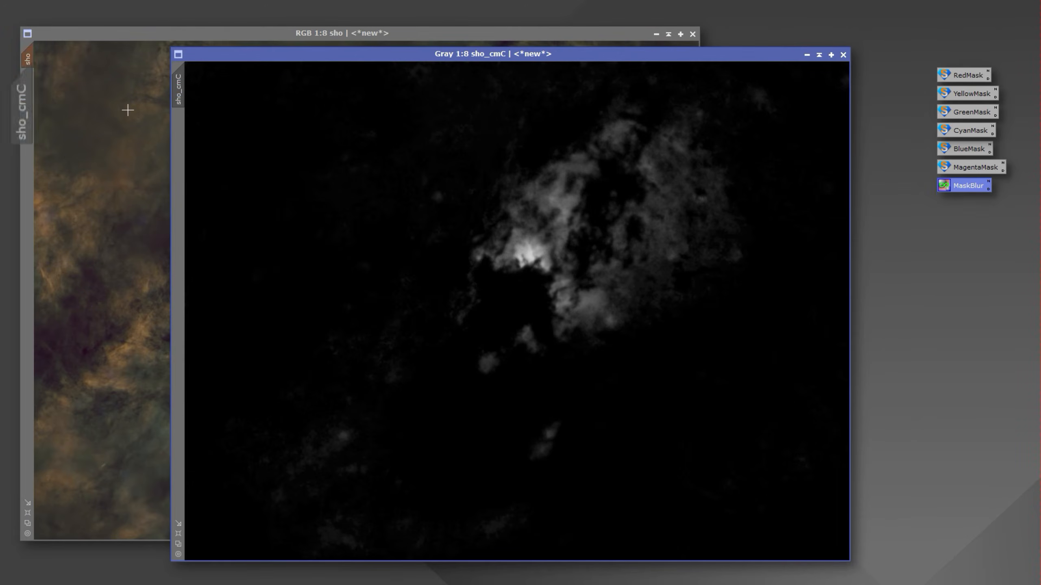
click(127, 110)
key(ctrl+k)
key(ctrl+k)
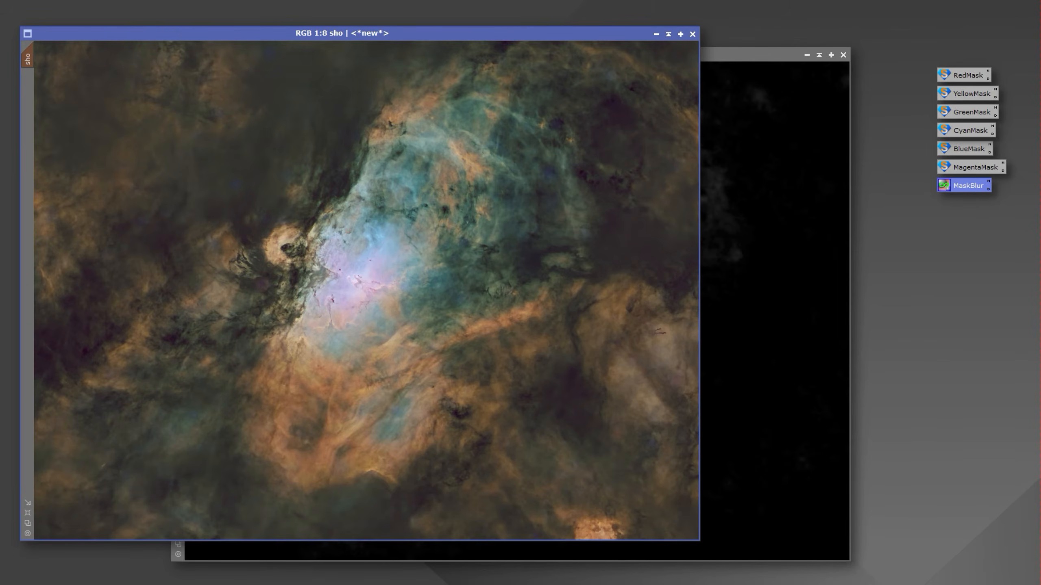
- Raise the blue curve's midpoint to about 0.62, lower green to about 0.46, and apply the curves to the cyan-masked areas
click(838, 328)
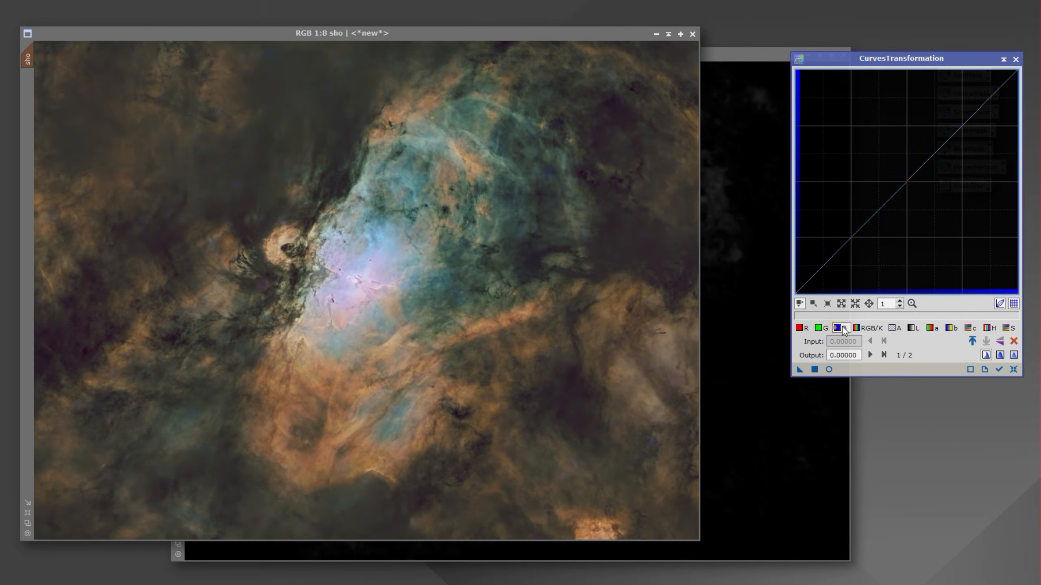
click(829, 370)
click(909, 160)
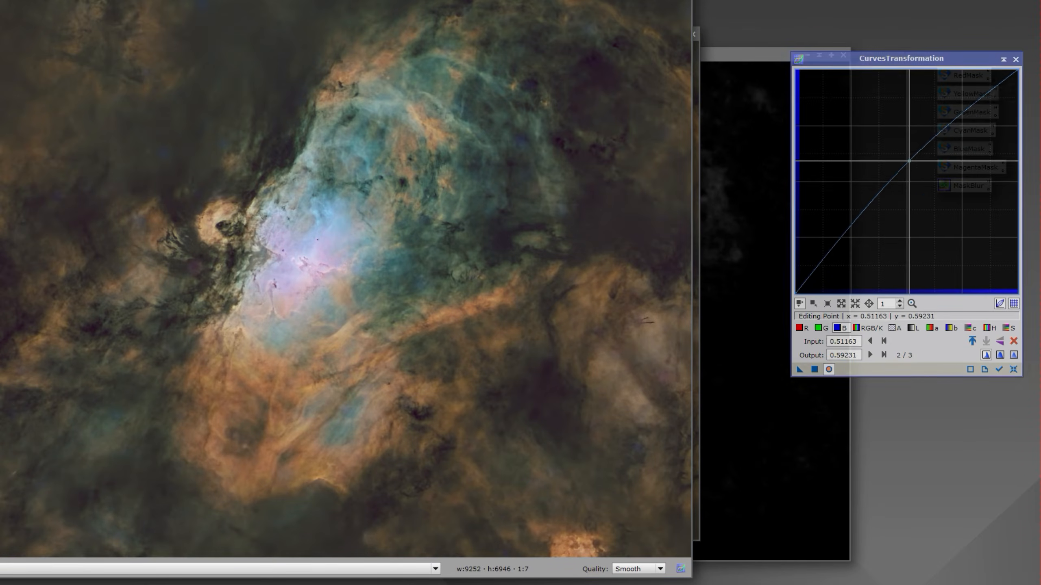
drag(908, 161, 906, 154)
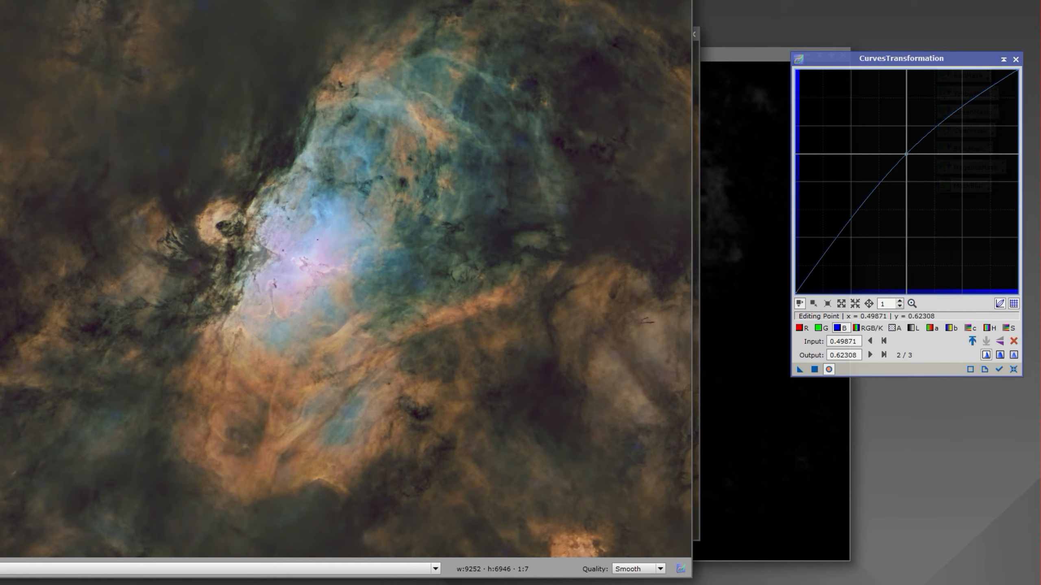
click(820, 328)
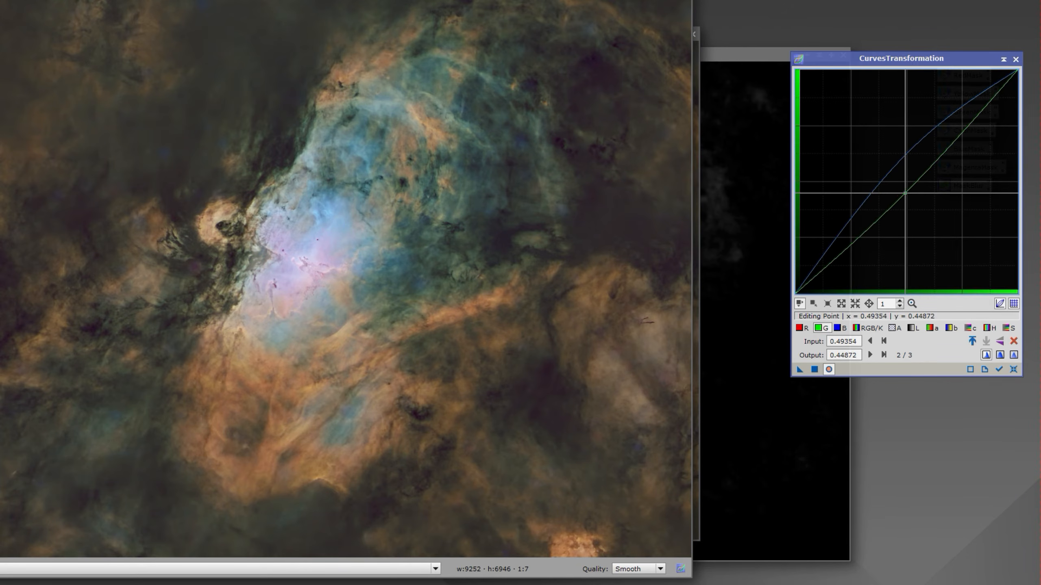
click(909, 191)
drag(909, 191, 906, 190)
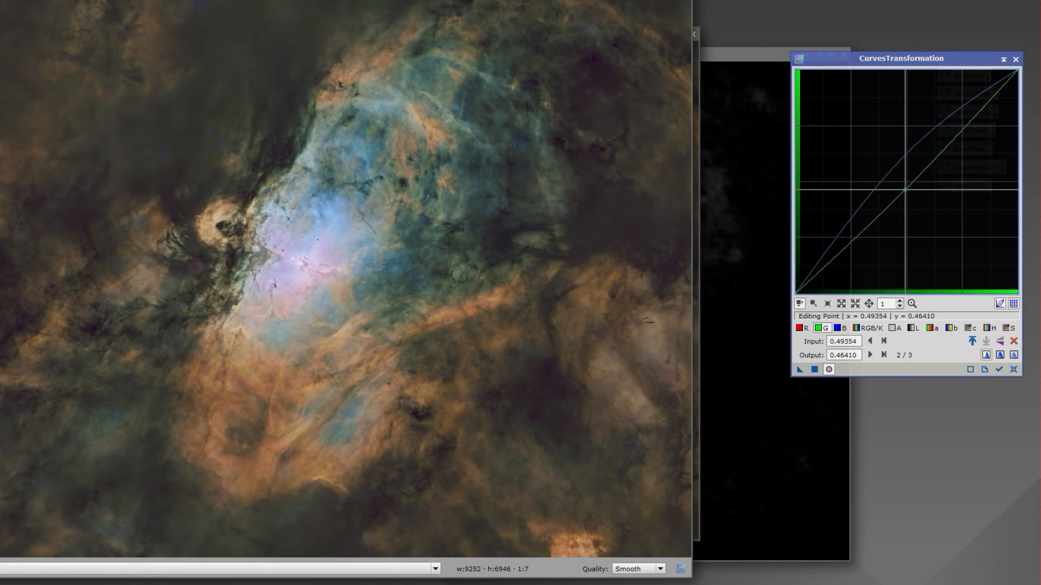
click(814, 369)
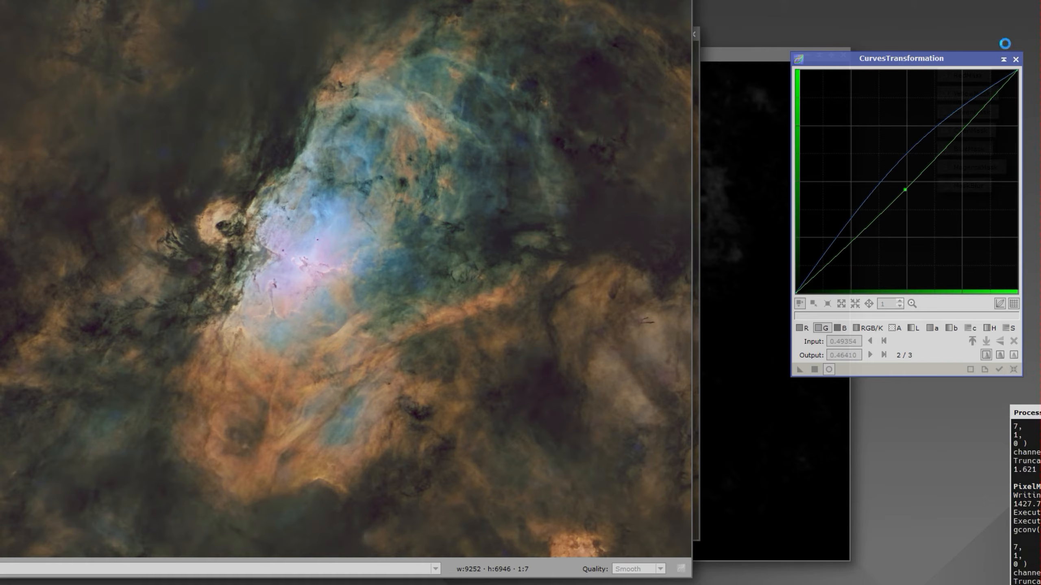
click(1016, 59)
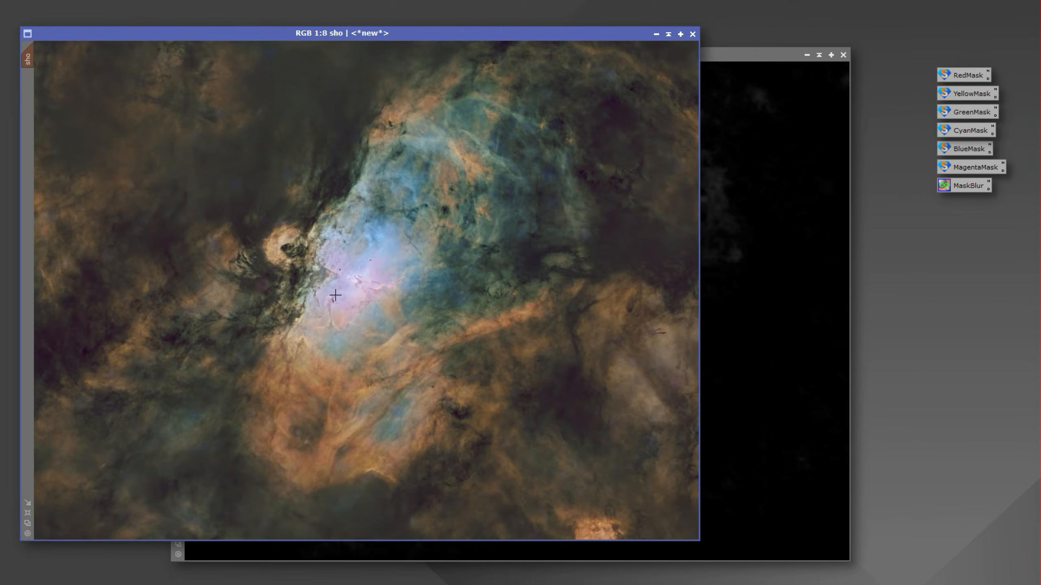
- Remove the cyan mask and invert the sho image, checking the nebula's bright core up close
scroll(335, 295, up, 6)
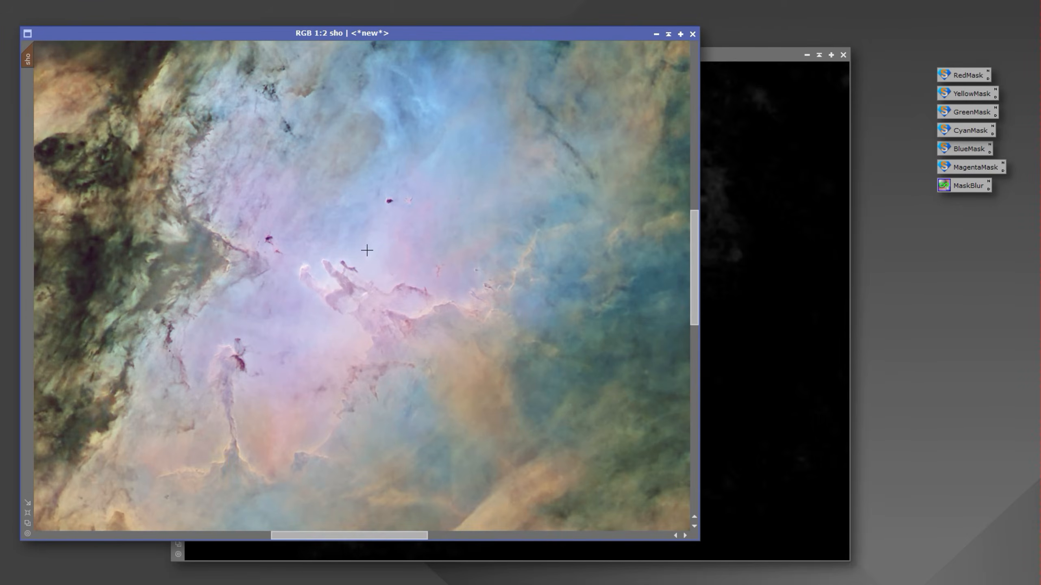
scroll(420, 329, down, 1)
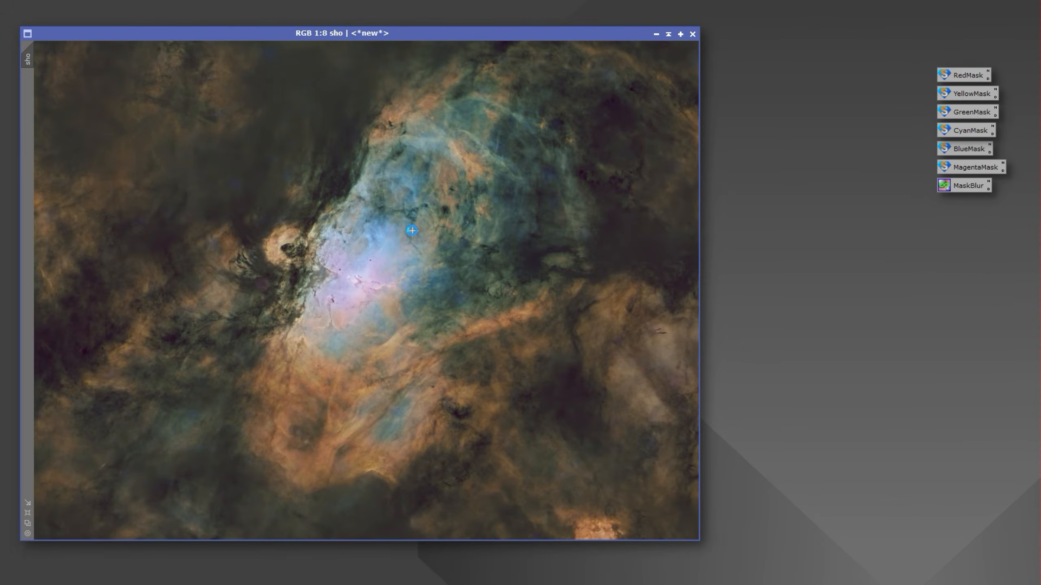
key(ctrl+i)
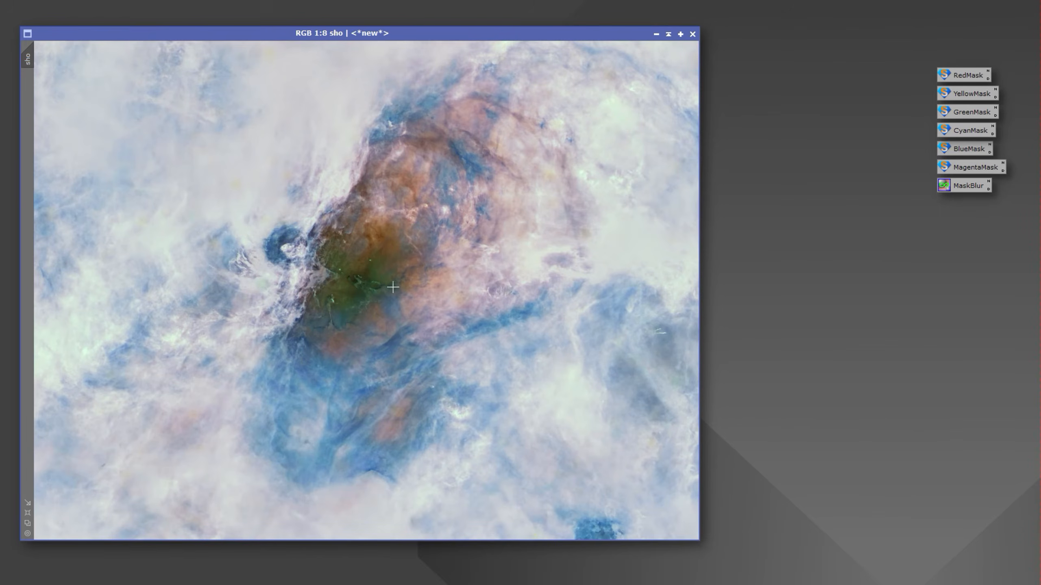
scroll(357, 289, up, 4)
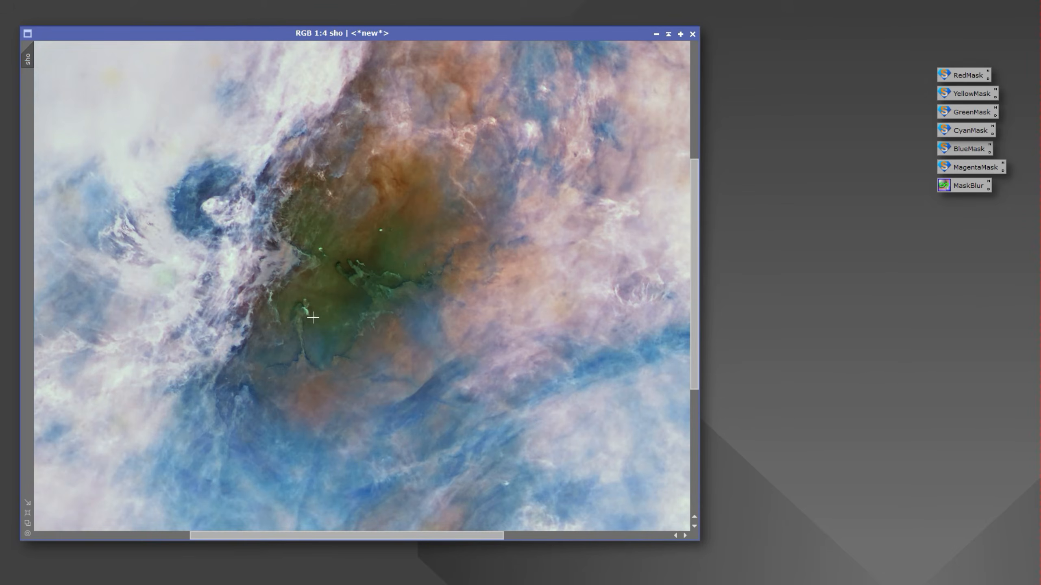
scroll(313, 318, up, 1)
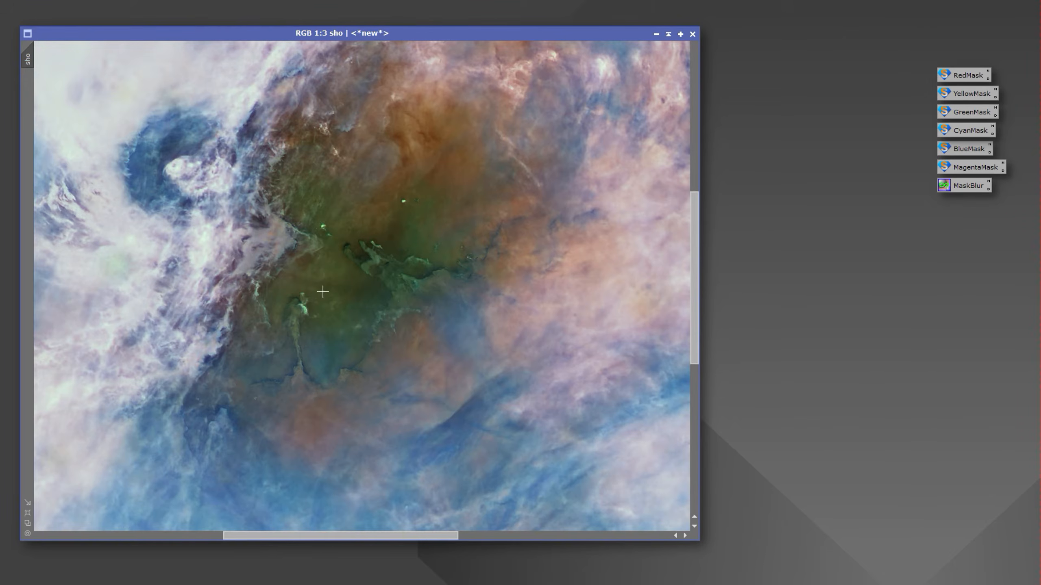
- Reduce green in the inverted sho image using SCNR at amount 0.47, and check the effect by temporarily inverting the image back
scroll(360, 283, down, 2)
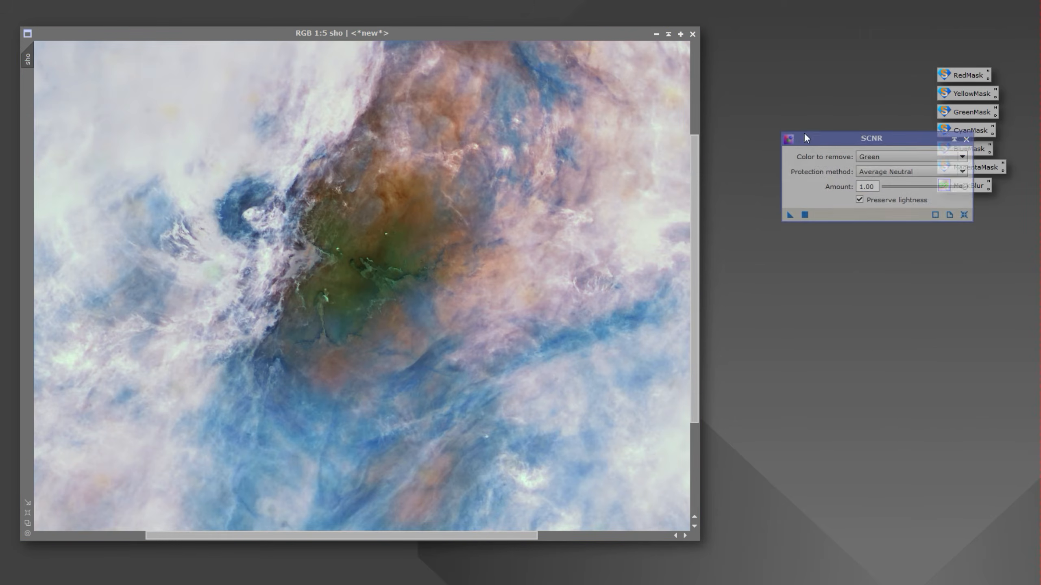
drag(803, 133, 771, 124)
drag(931, 176, 888, 175)
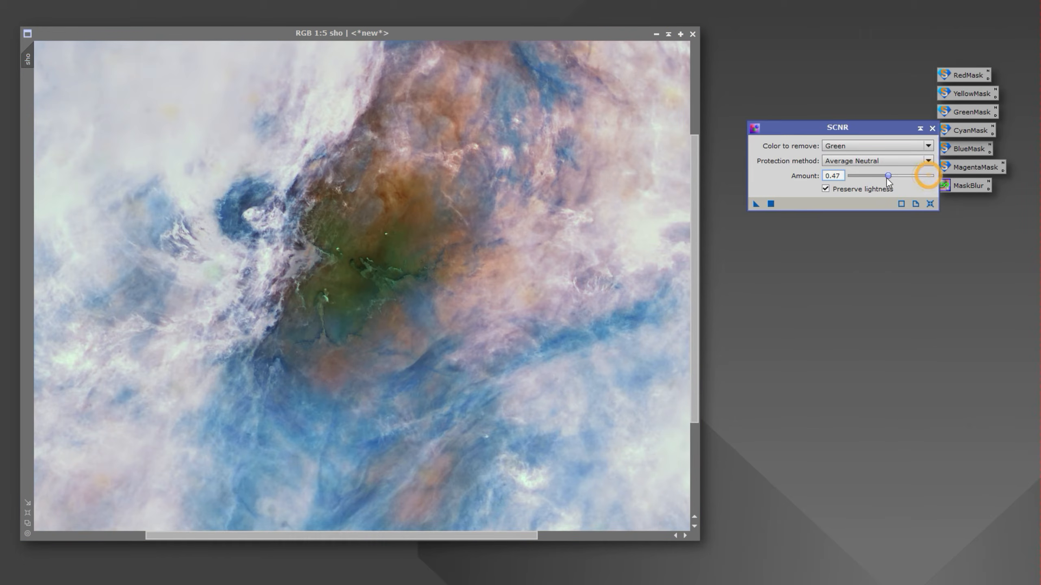
drag(756, 203, 651, 216)
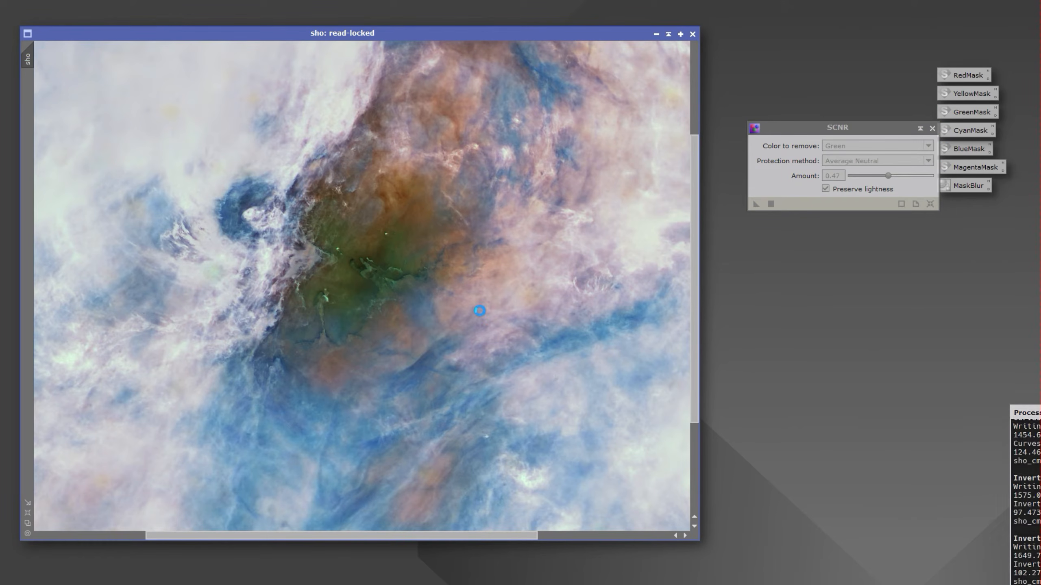
key(ctrl+i)
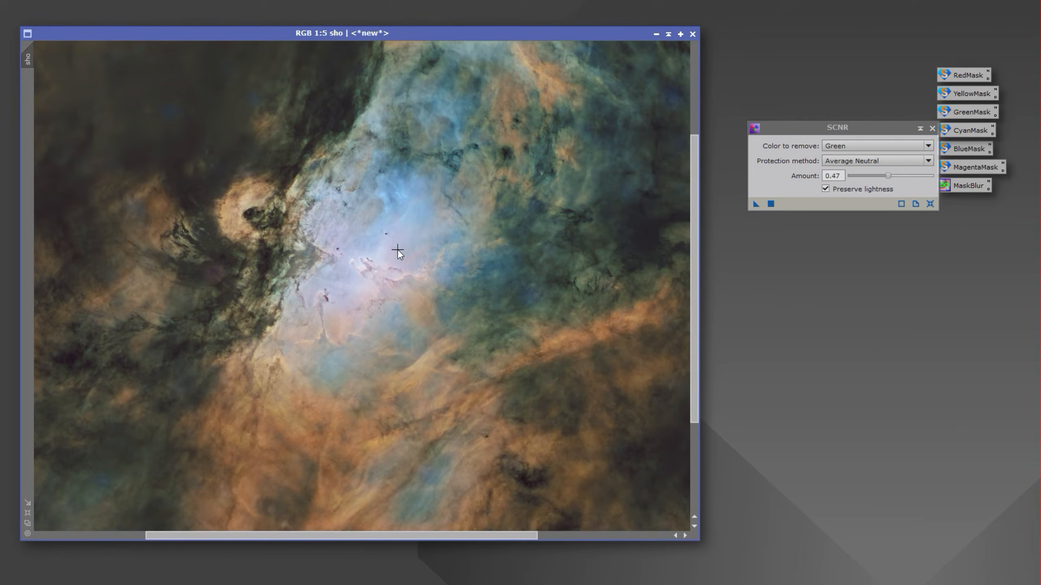
key(ctrl+i)
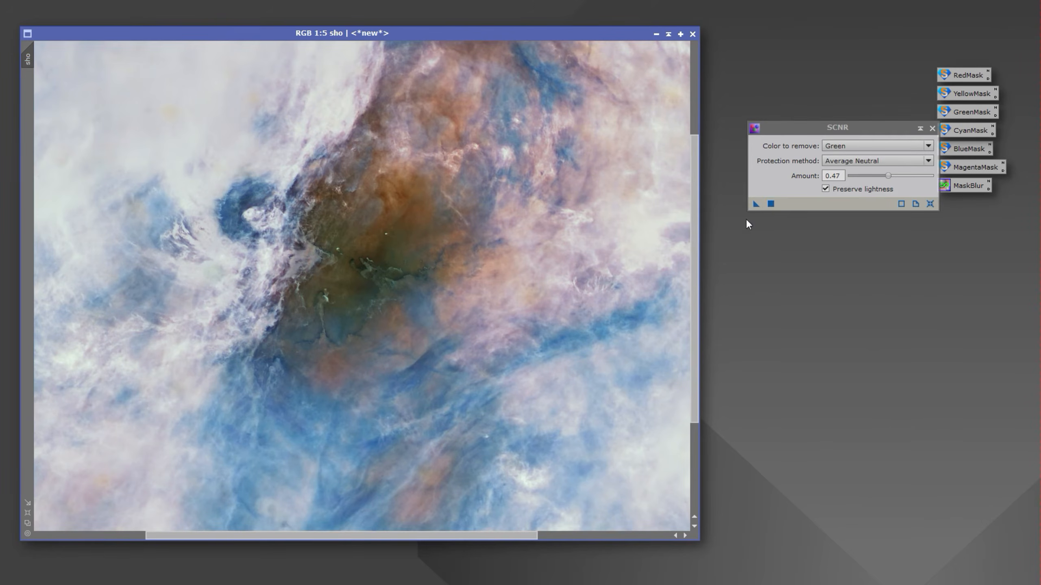
- Apply the same SCNR green removal to sho a second time and invert the image back to its normal colours
drag(756, 204, 590, 254)
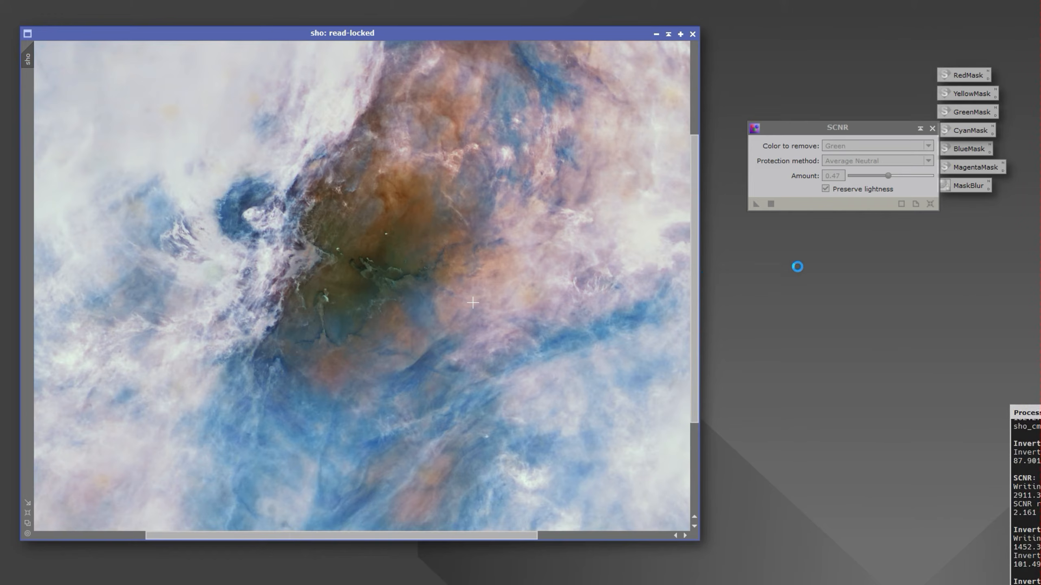
key(ctrl+i)
scroll(425, 258, down, 3)
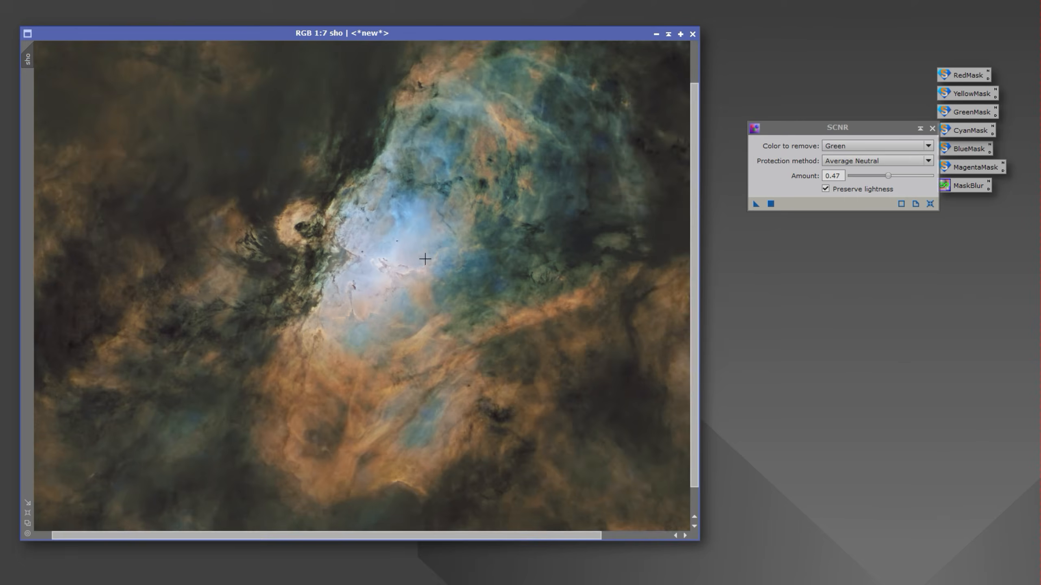
click(931, 129)
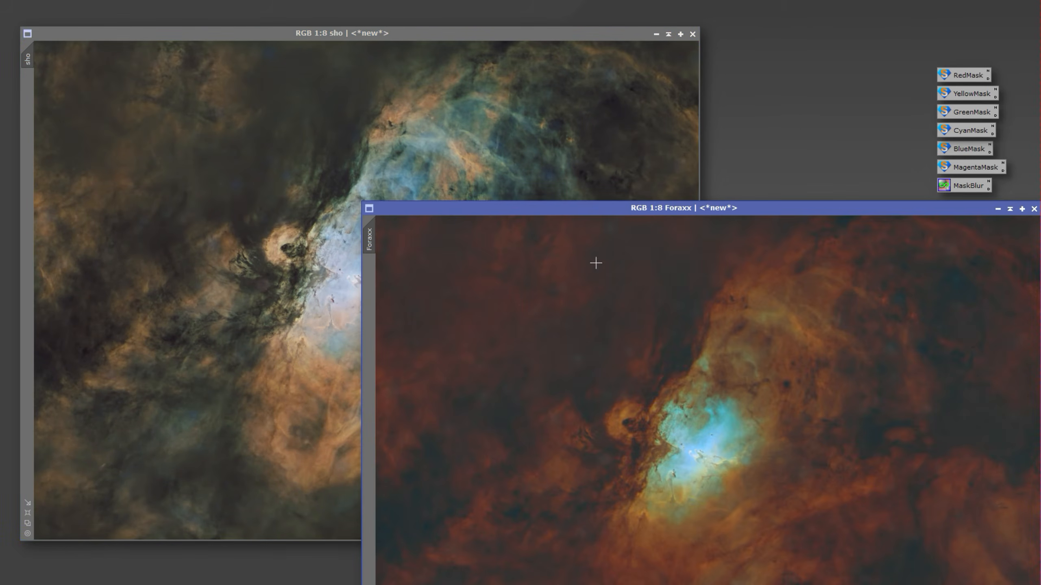
- Compare the colours of the sho and Foraxx images, both across the whole nebula and close up at its core
drag(623, 208, 577, 47)
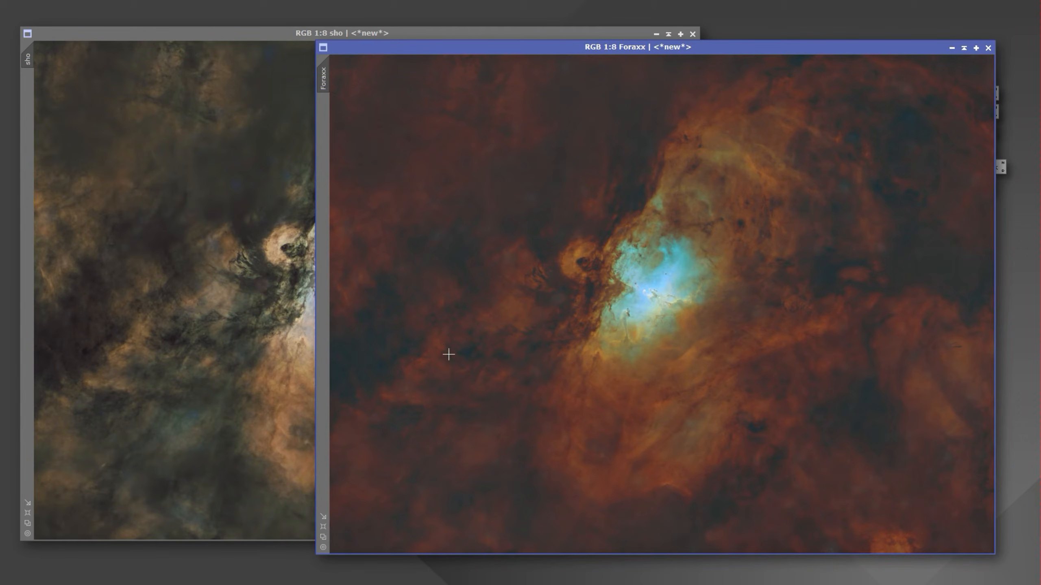
click(136, 296)
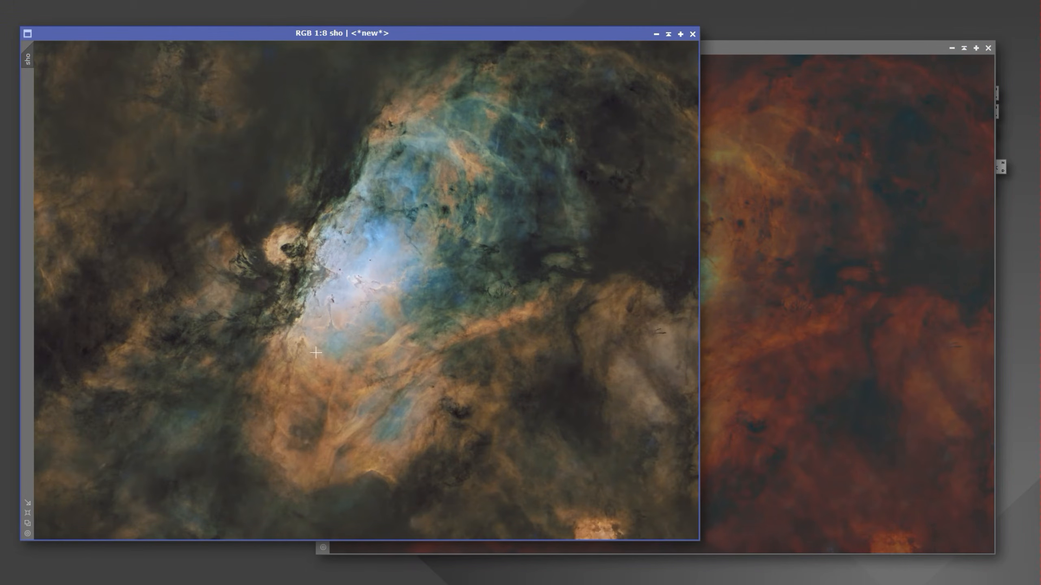
click(788, 333)
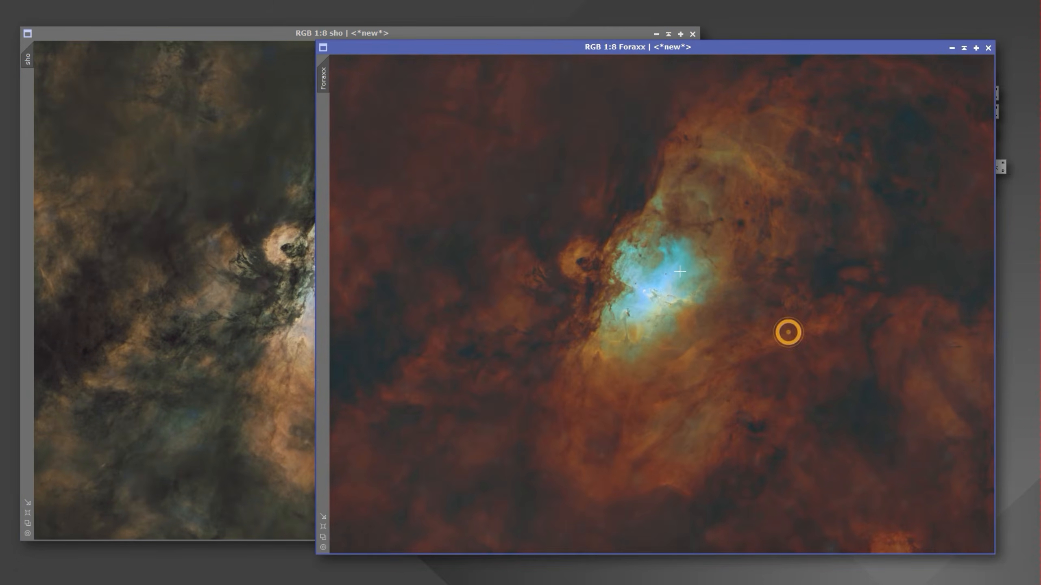
scroll(649, 280, up, 3)
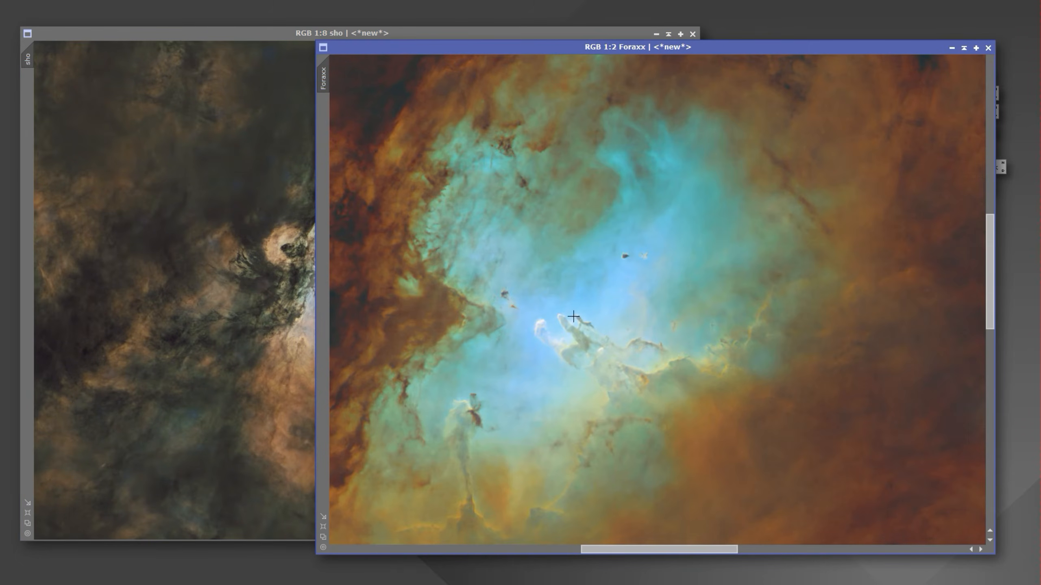
click(207, 301)
scroll(369, 254, up, 3)
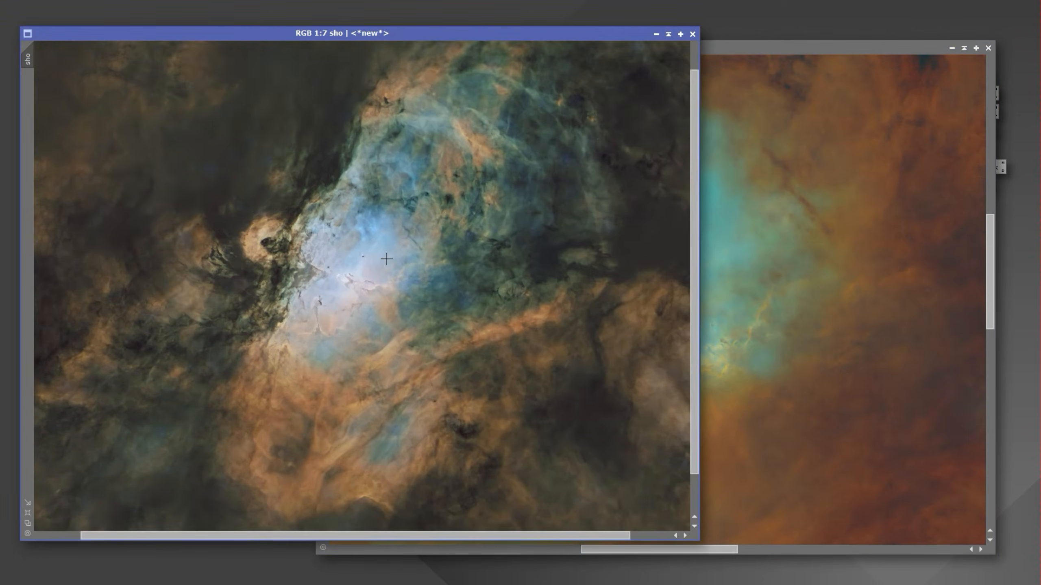
scroll(330, 283, up, 1)
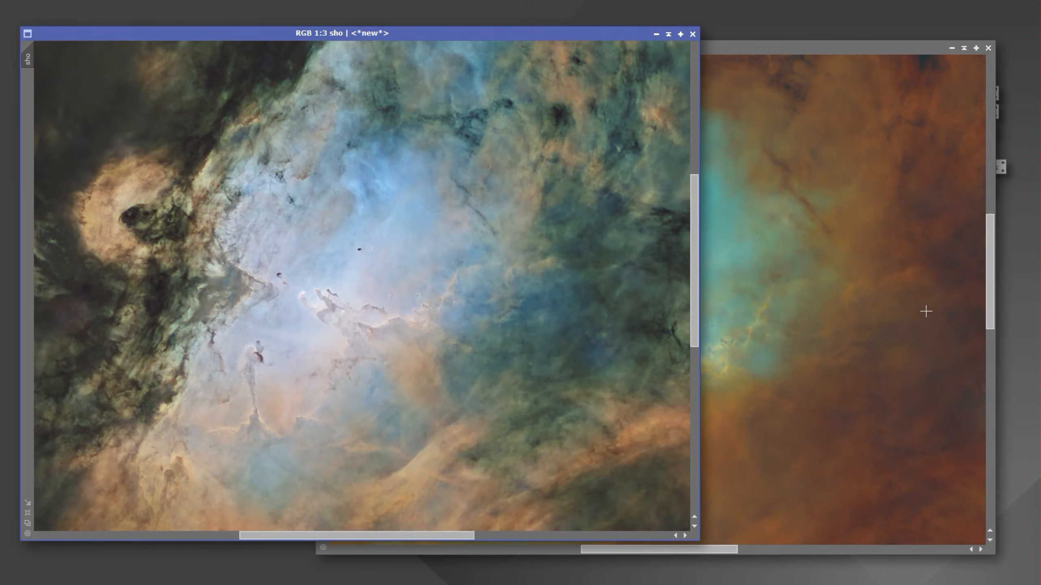
click(802, 320)
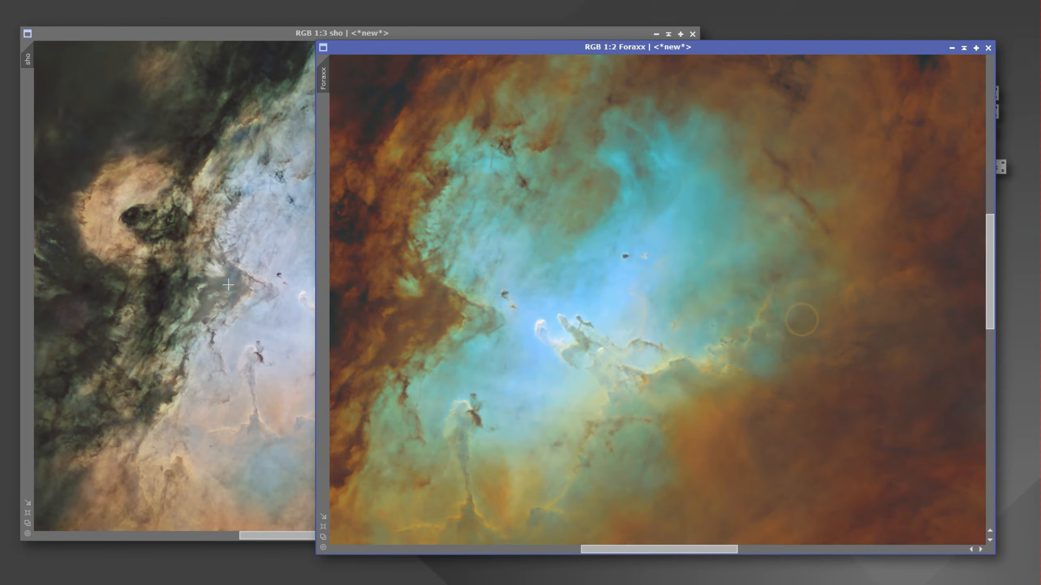
- Place the Foraxx window beside sho and compare the central pillars of both images at 1:2 zoom
drag(637, 53, 837, 37)
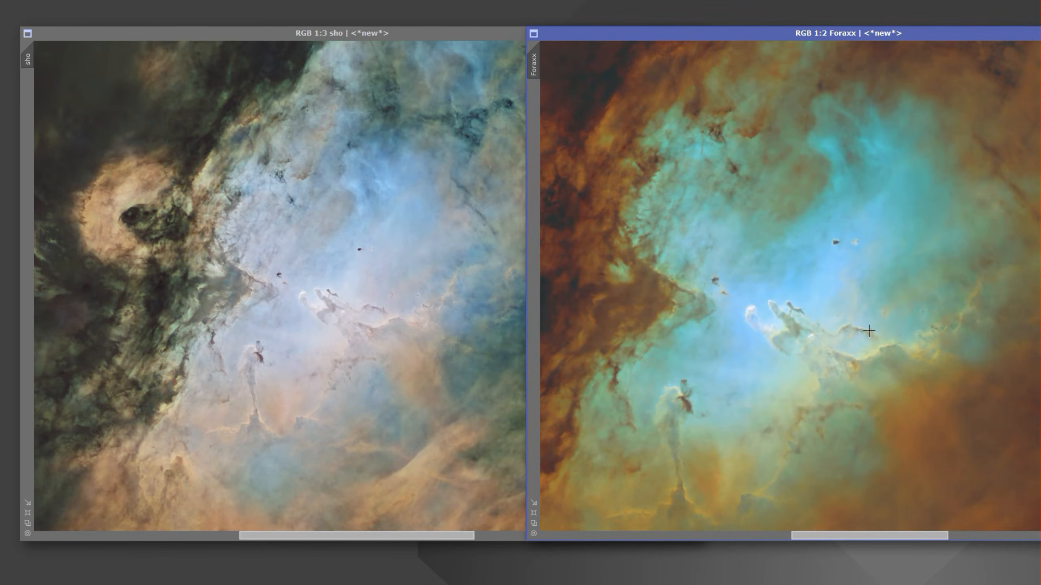
click(285, 315)
scroll(283, 311, up, 1)
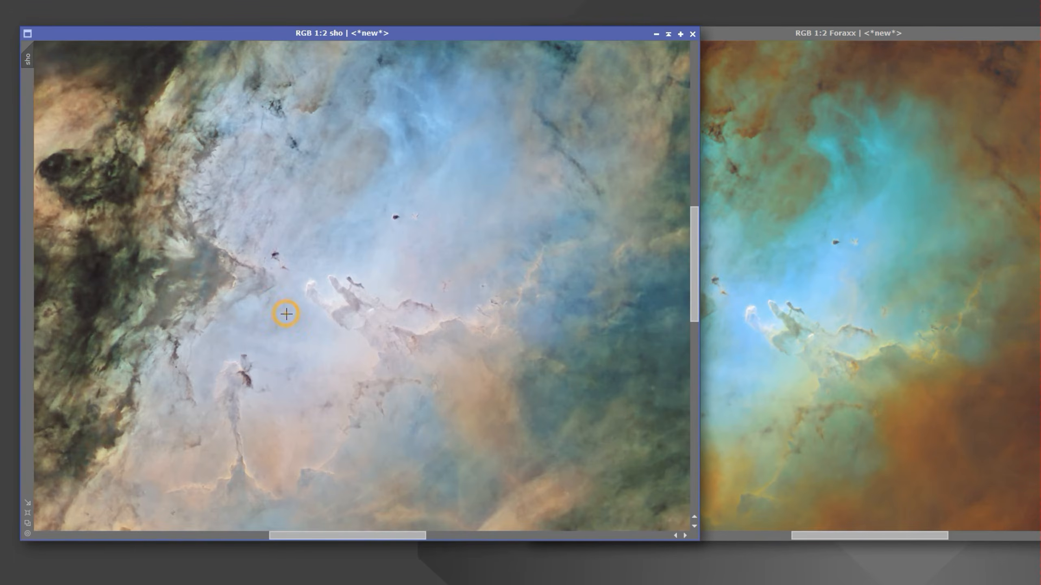
click(888, 249)
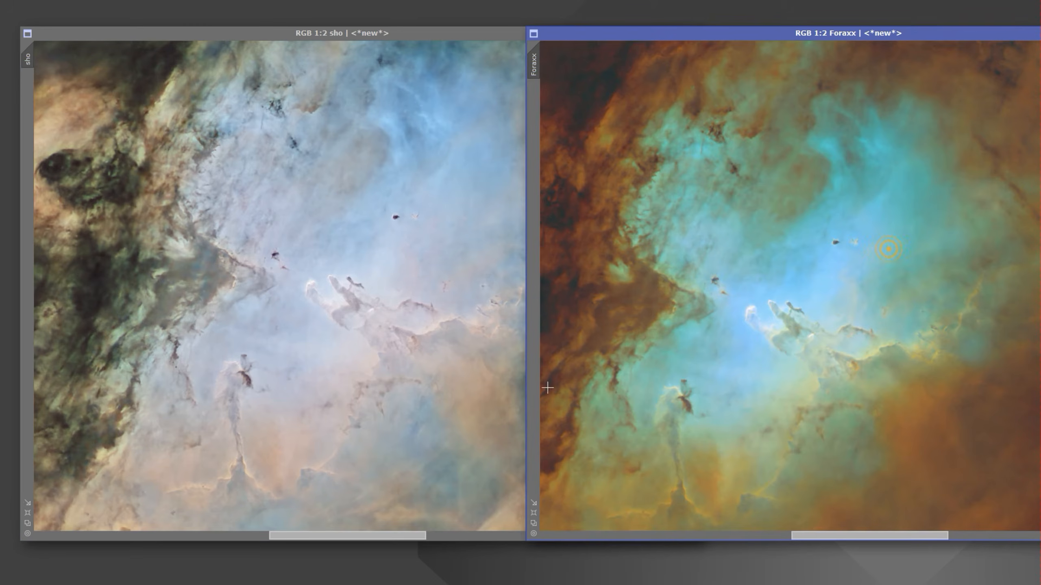
click(327, 370)
scroll(327, 370, down, 6)
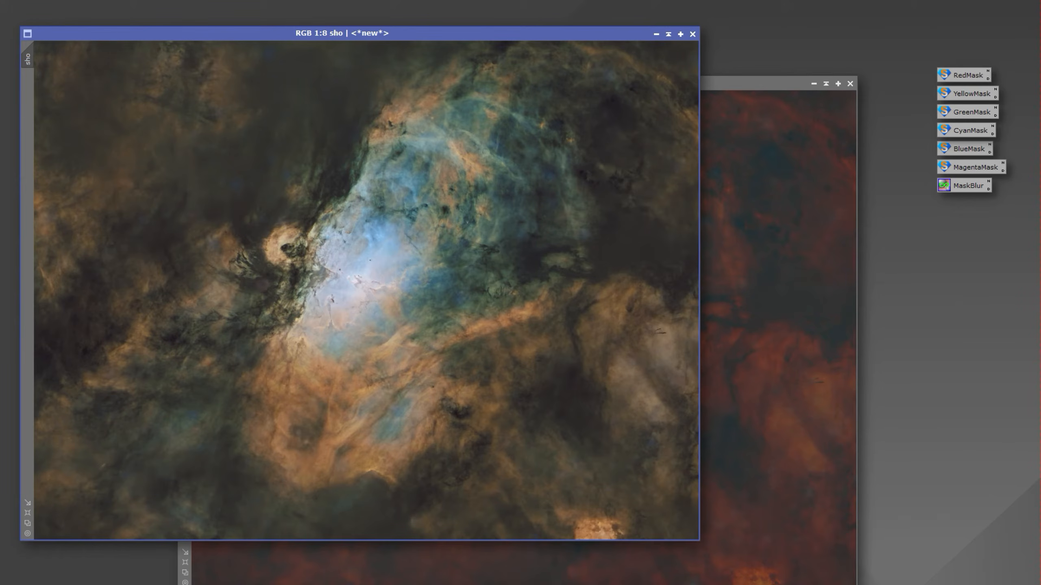
- Extract the lightness of the sho image and assign sho_L as the L source in LRGBCombination
click(38, 3)
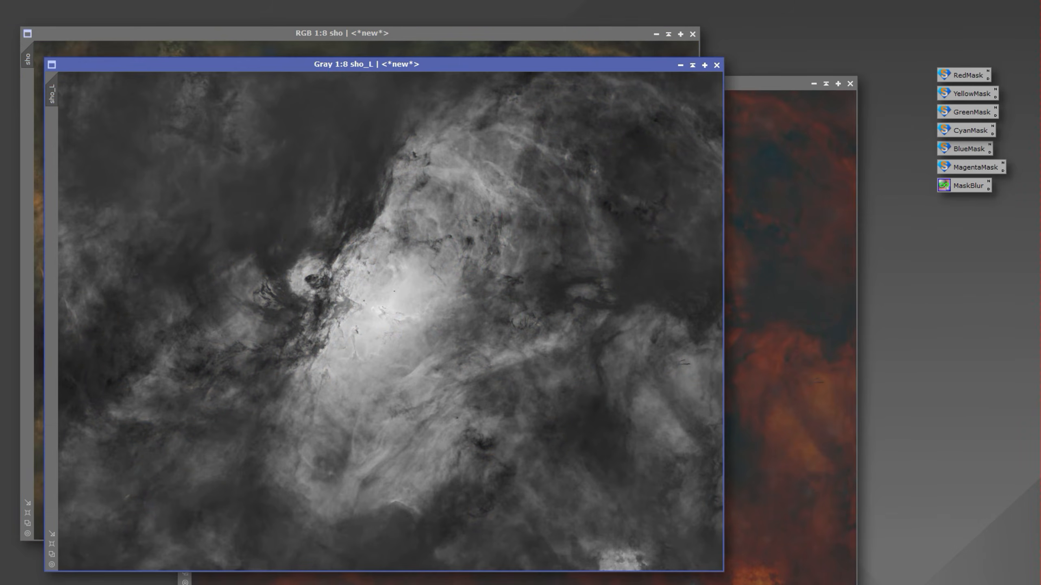
drag(954, 149, 825, 52)
drag(51, 93, 635, 44)
click(818, 163)
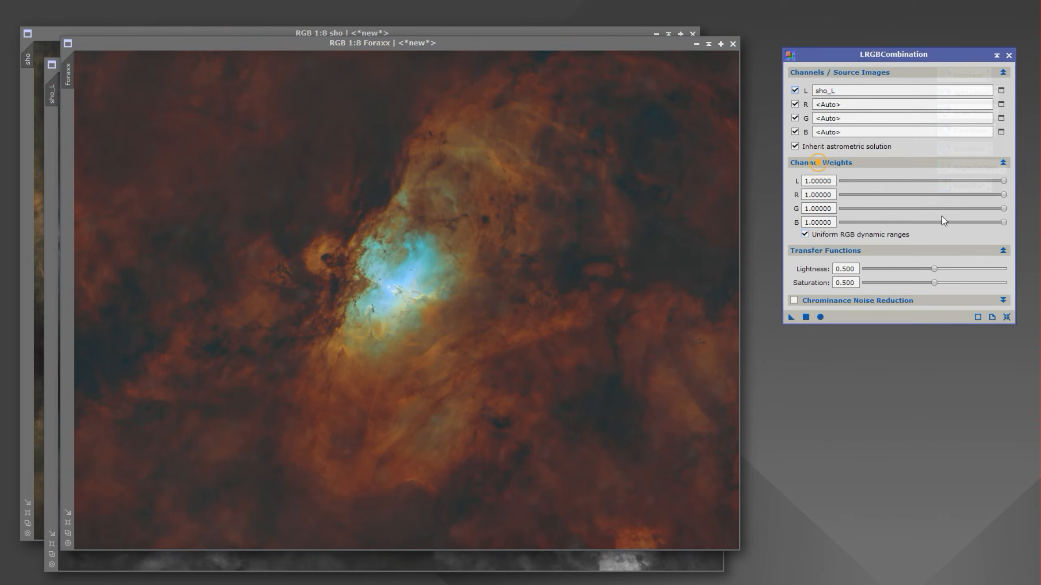
- Set the L channel weight to 0.69, disable the R, G and B channels, and apply the LRGB combination to Foraxx
drag(1004, 181, 954, 181)
click(795, 104)
click(795, 118)
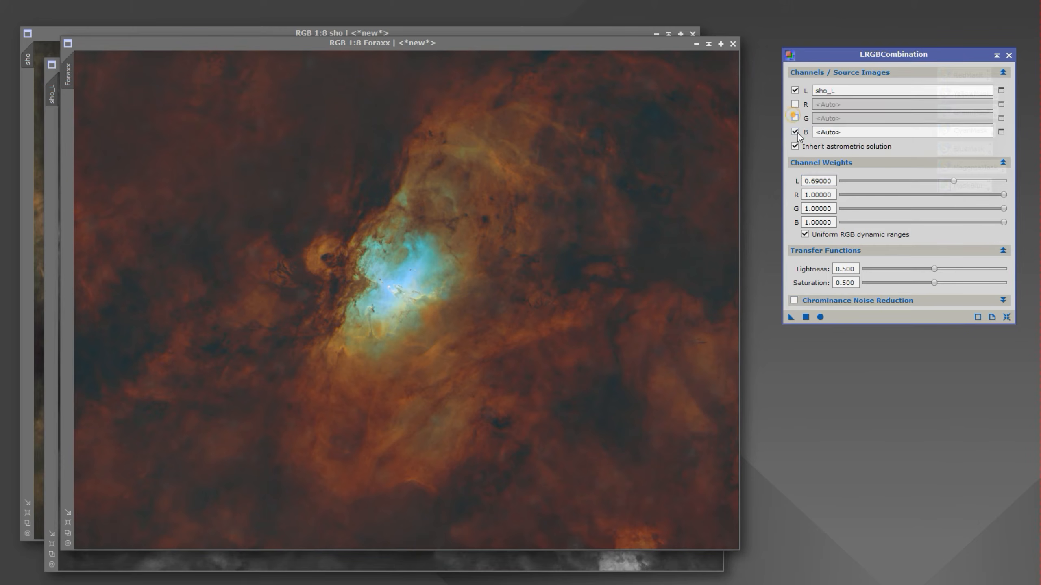
click(795, 132)
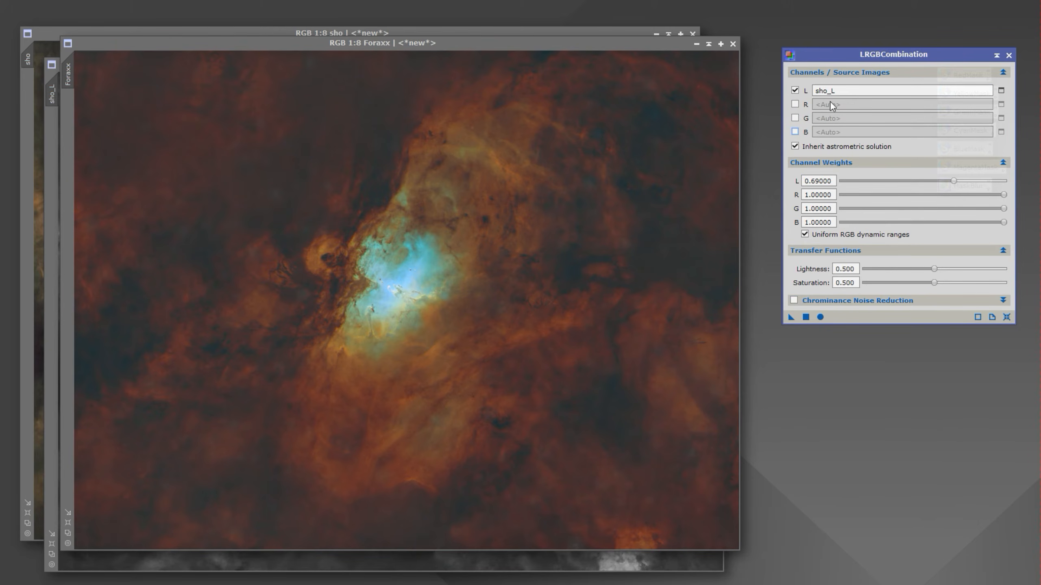
click(791, 317)
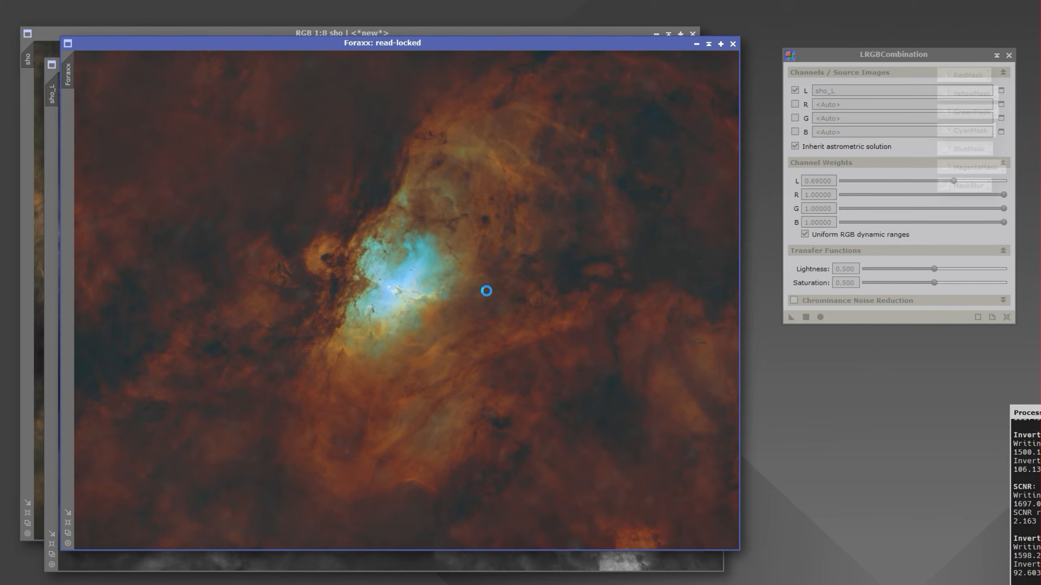
click(1009, 55)
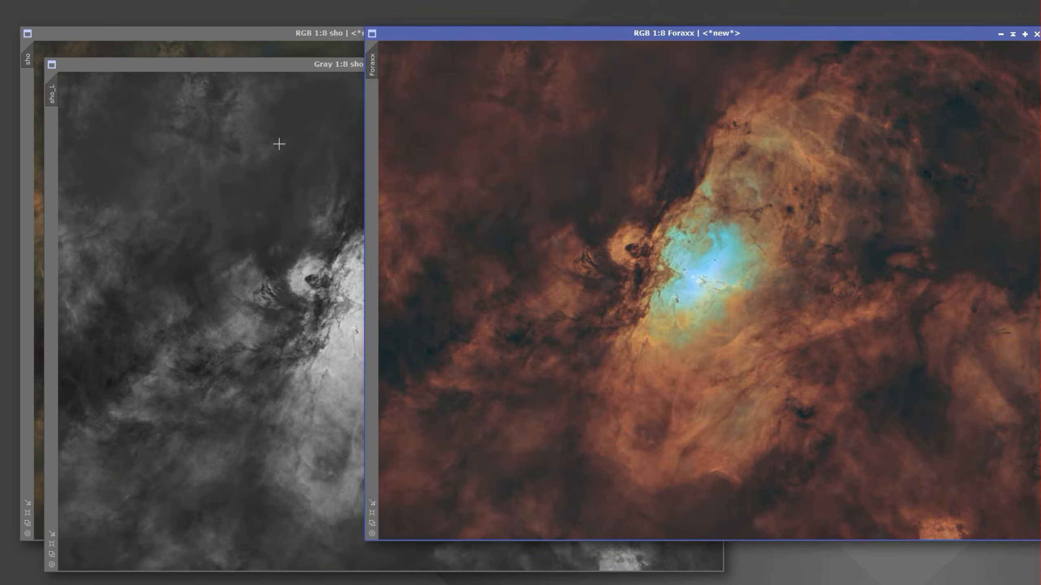
- Minimize the sho_L image and arrange the sho and Foraxx windows side by side for comparison
click(258, 118)
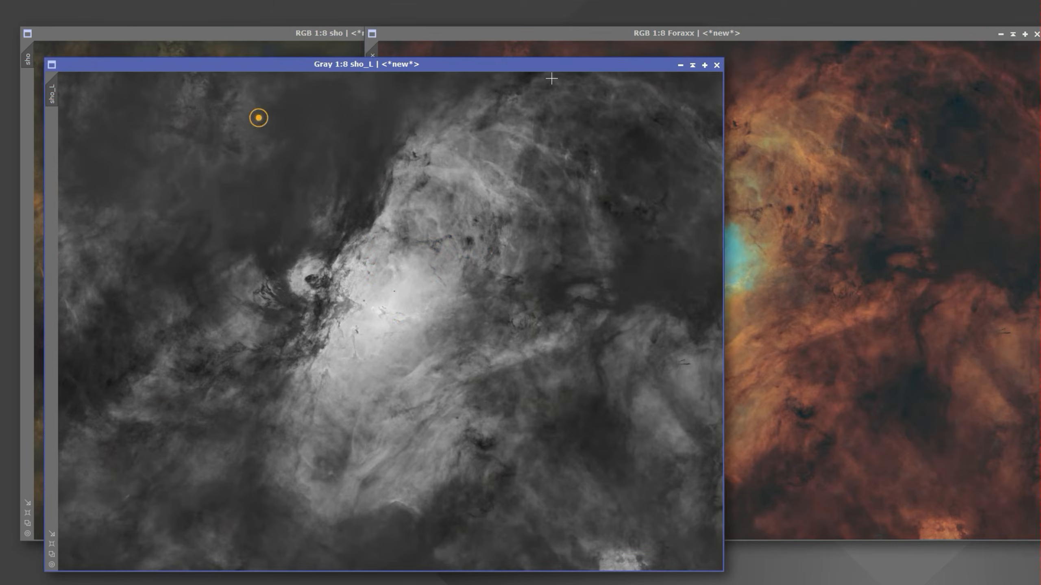
click(681, 65)
drag(407, 322, 136, 570)
drag(563, 31, 736, 38)
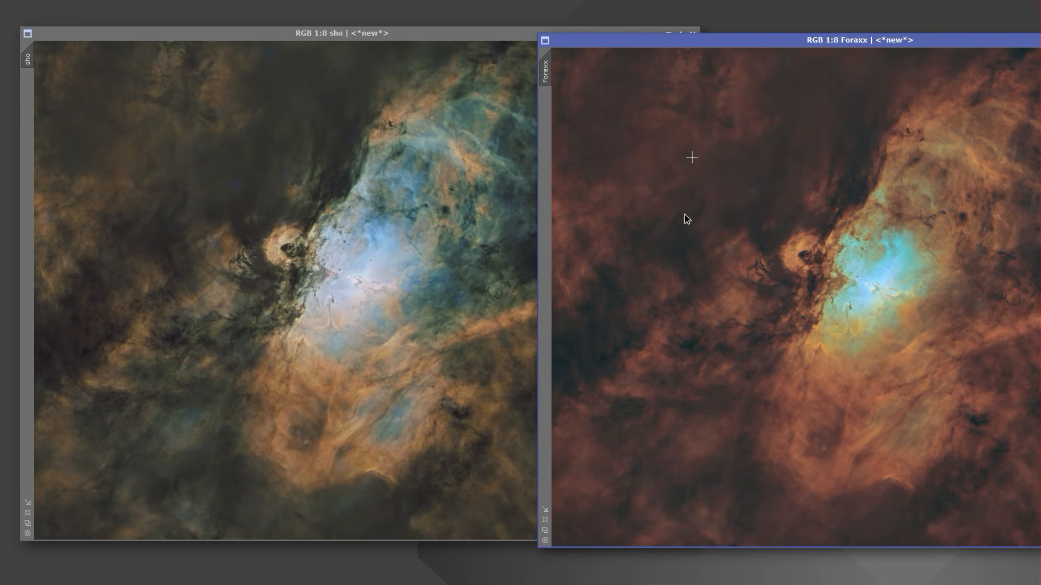
click(255, 239)
drag(370, 31, 321, 37)
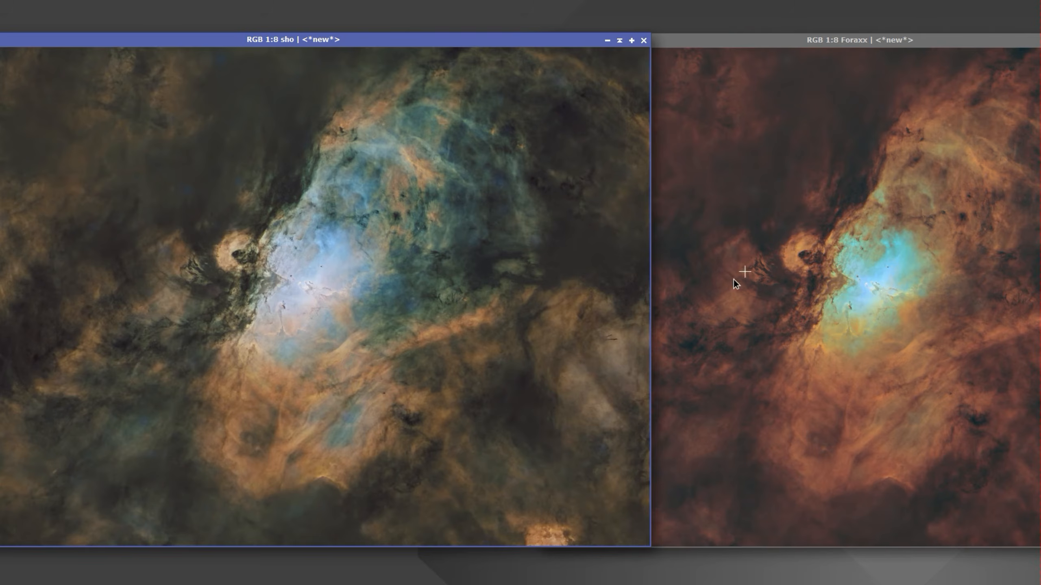
click(734, 281)
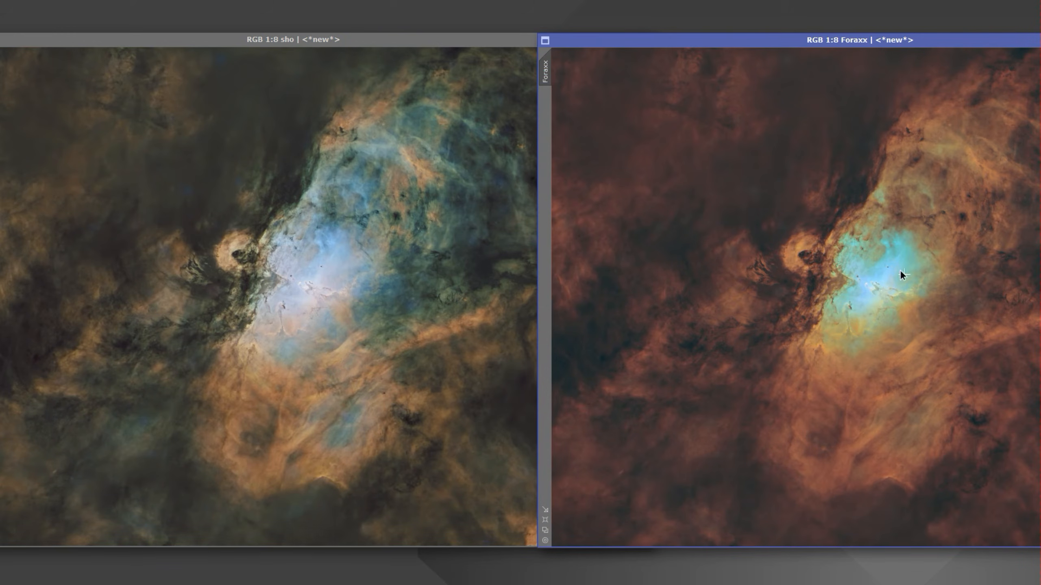
drag(764, 44, 707, 46)
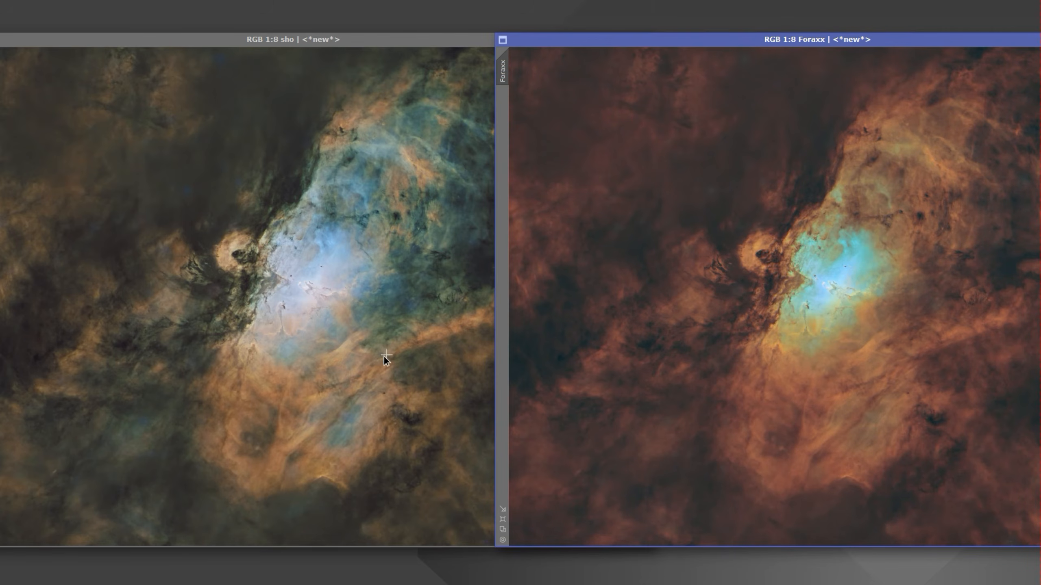
- Compare the pillar detail in the sho and Foraxx images at 1:1 zoom
scroll(272, 272, up, 4)
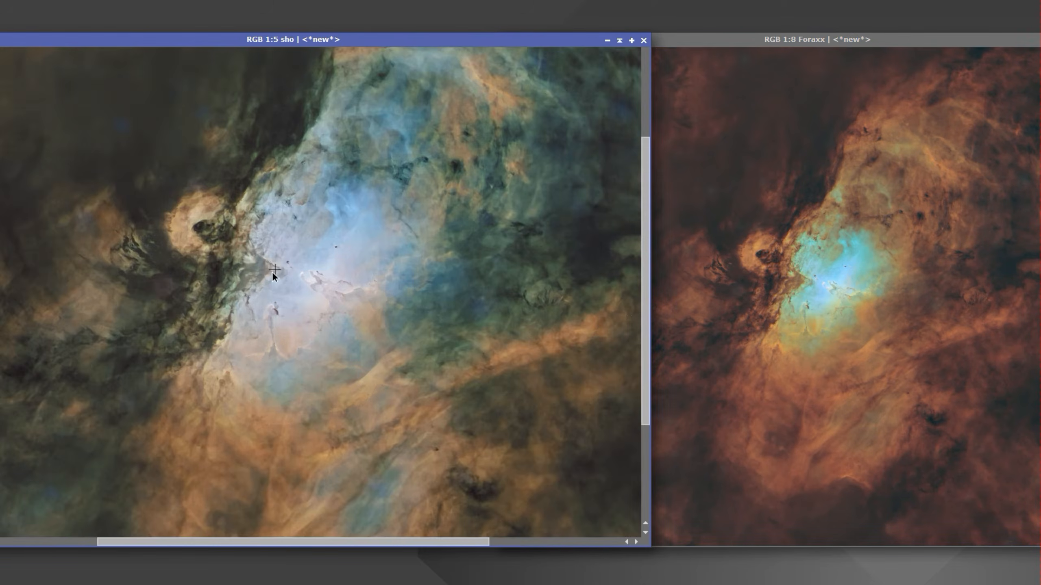
scroll(278, 273, up, 3)
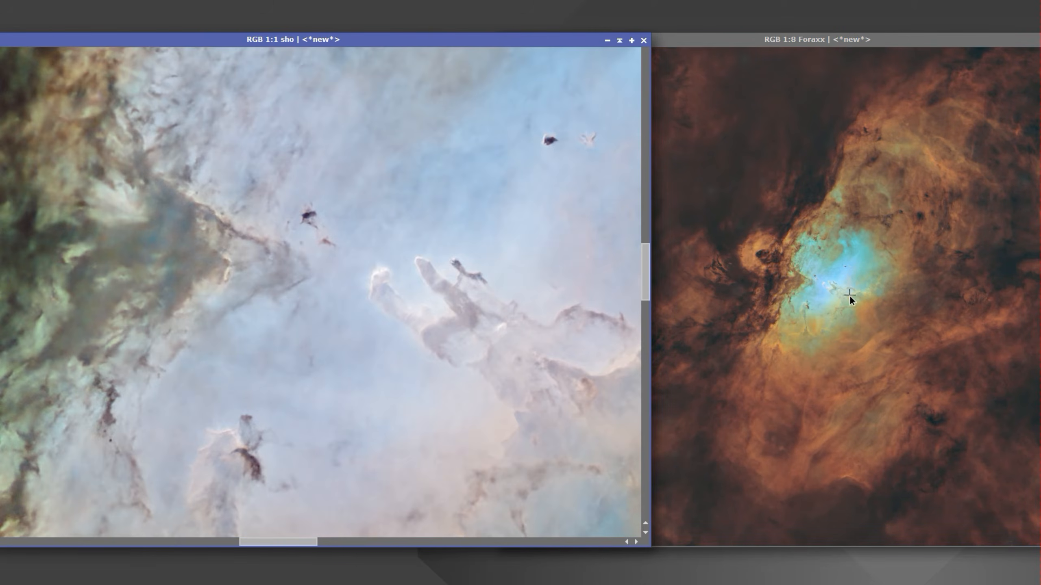
scroll(821, 285, up, 6)
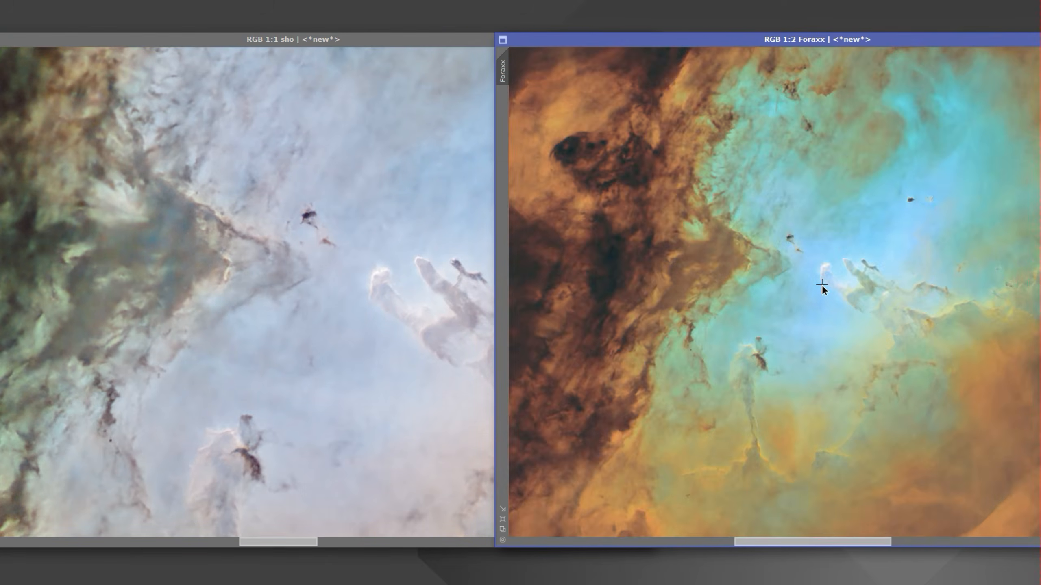
scroll(822, 285, up, 1)
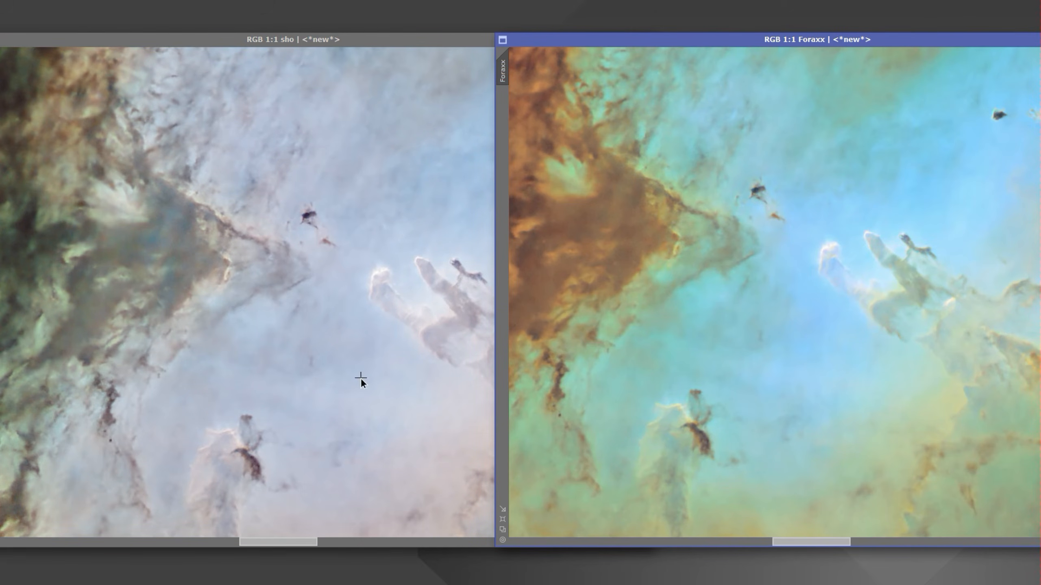
scroll(290, 320, down, 5)
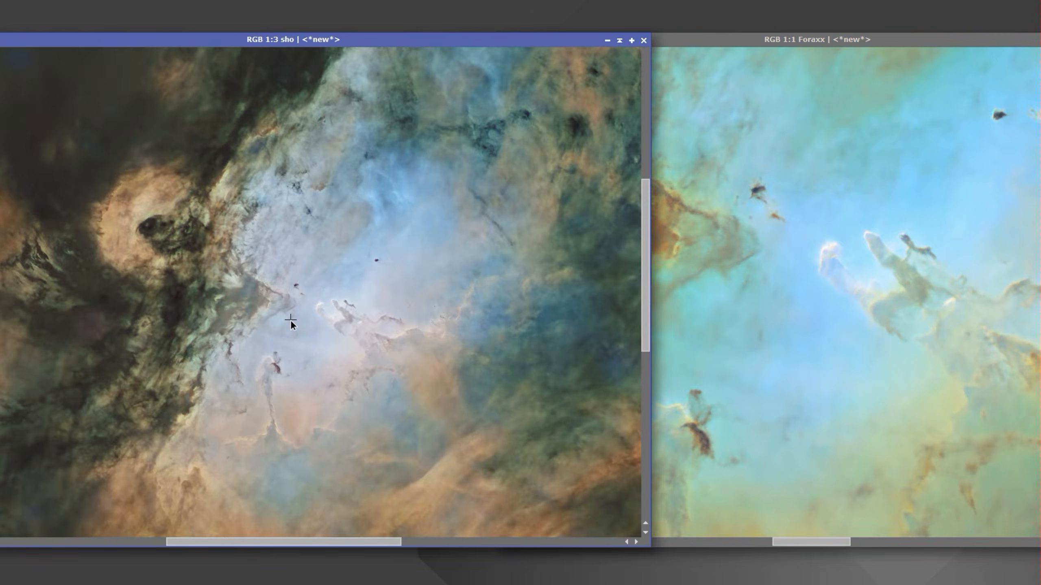
- Load Foraxx as image #1 and sho as image #2 in the CombineImages script
scroll(290, 320, down, 2)
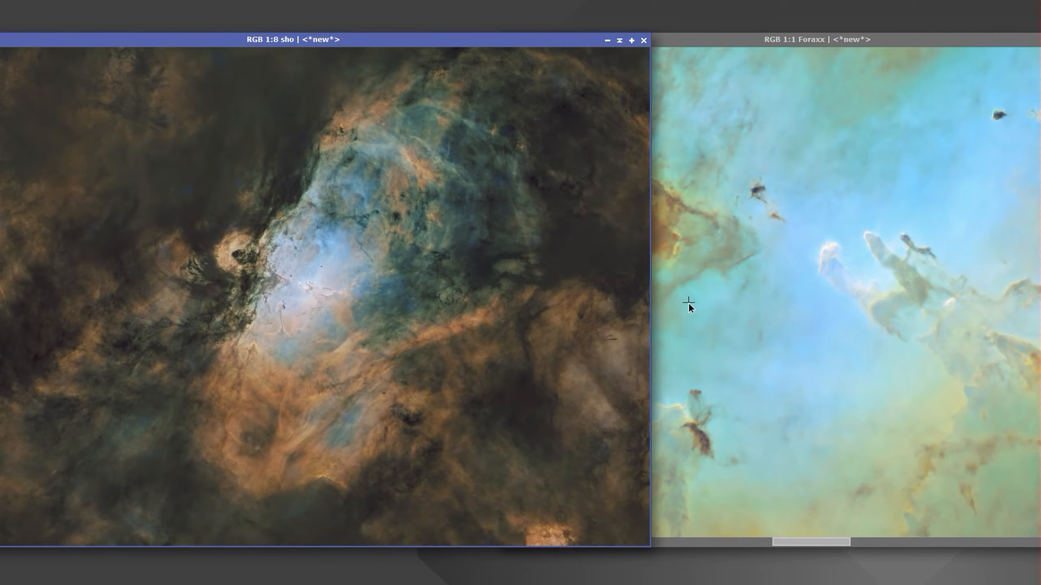
click(726, 320)
scroll(726, 319, down, 7)
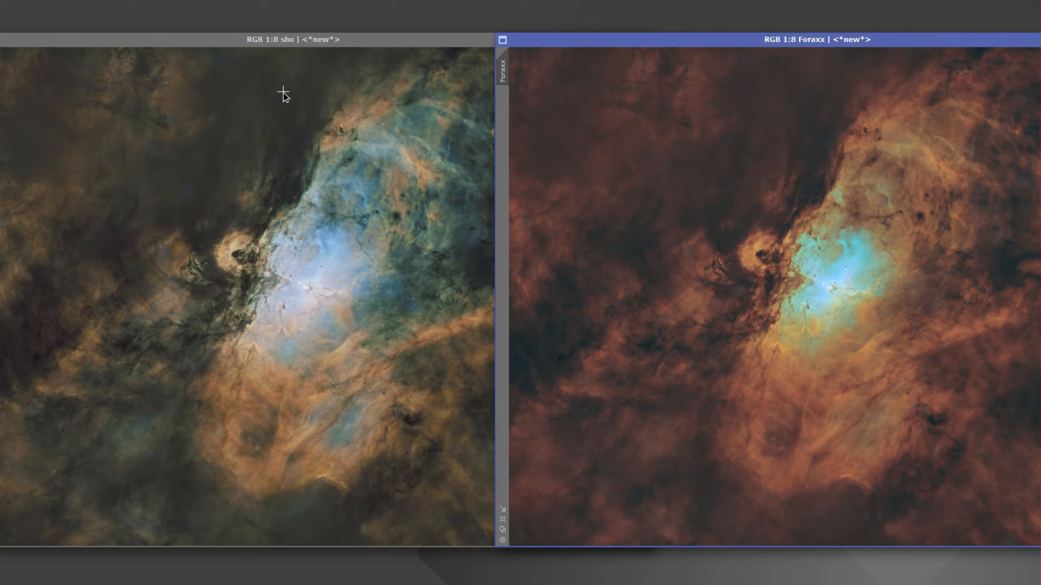
click(222, 0)
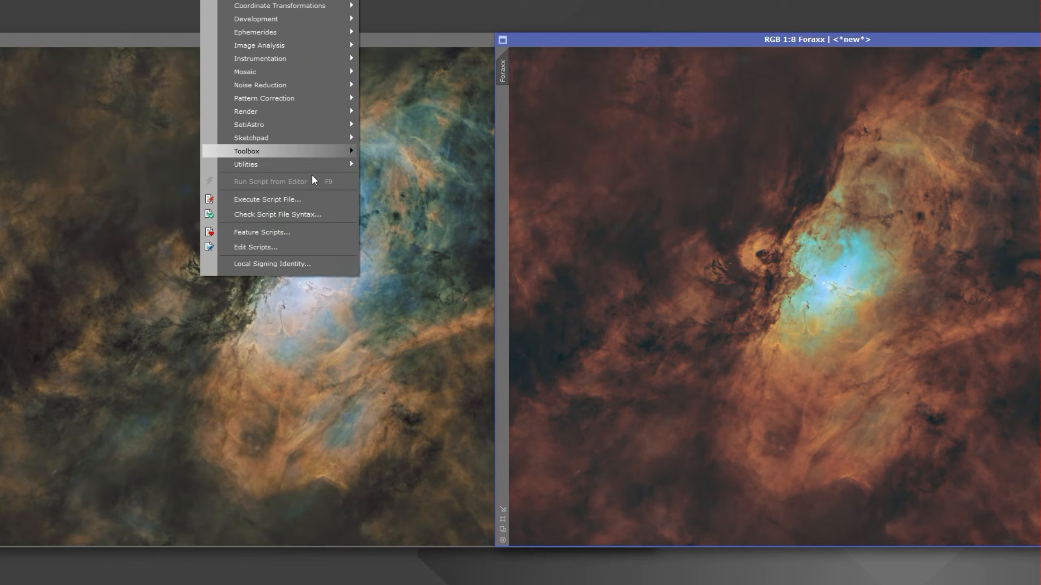
mouse_move(296, 149)
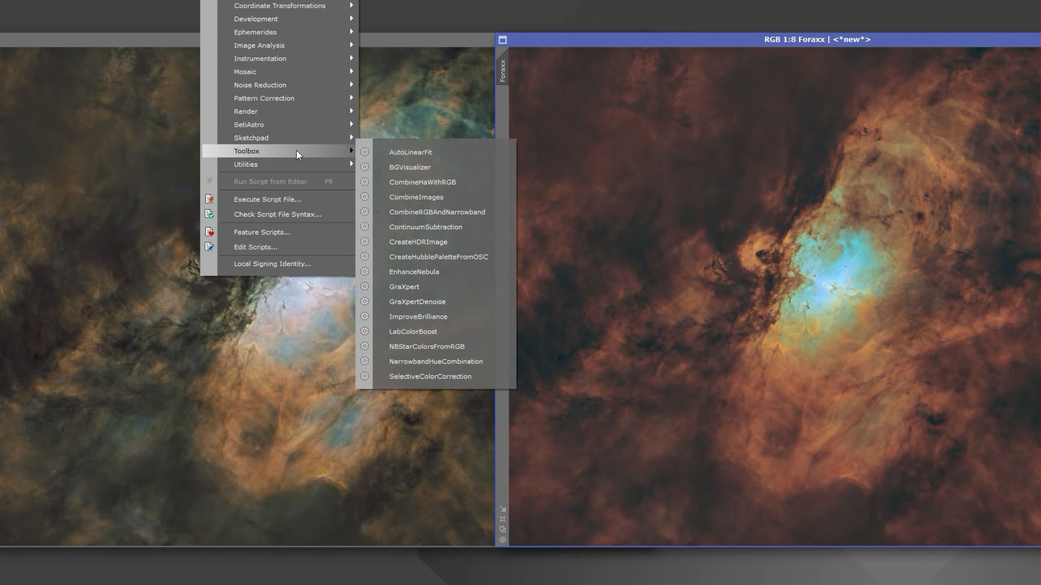
click(431, 198)
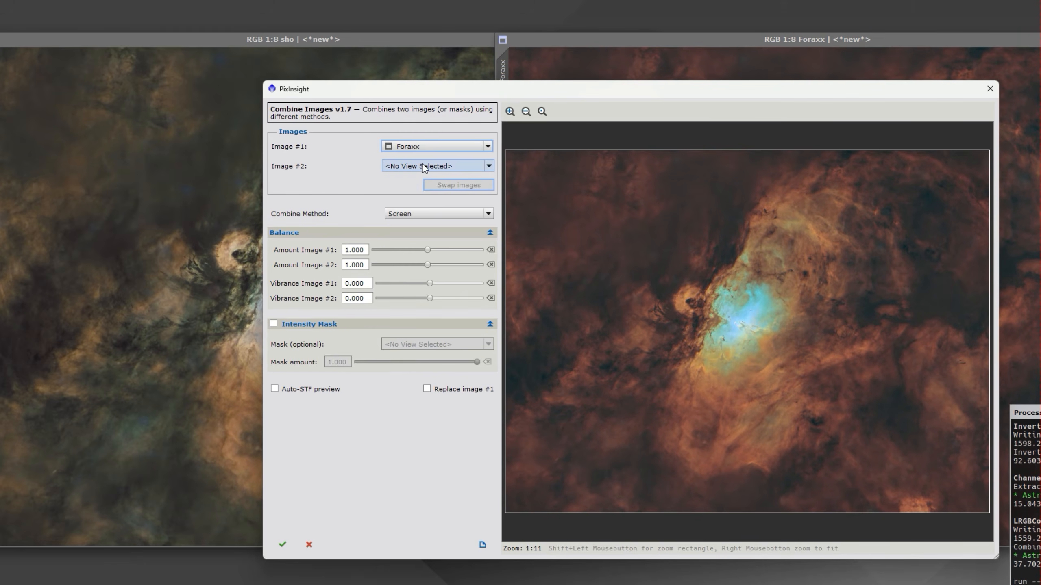
click(424, 166)
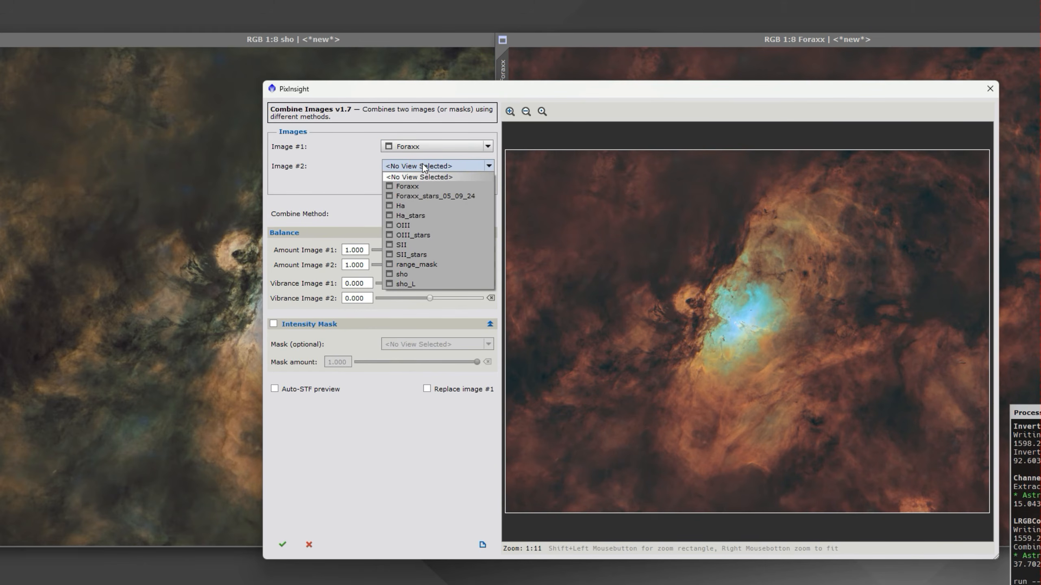
click(417, 271)
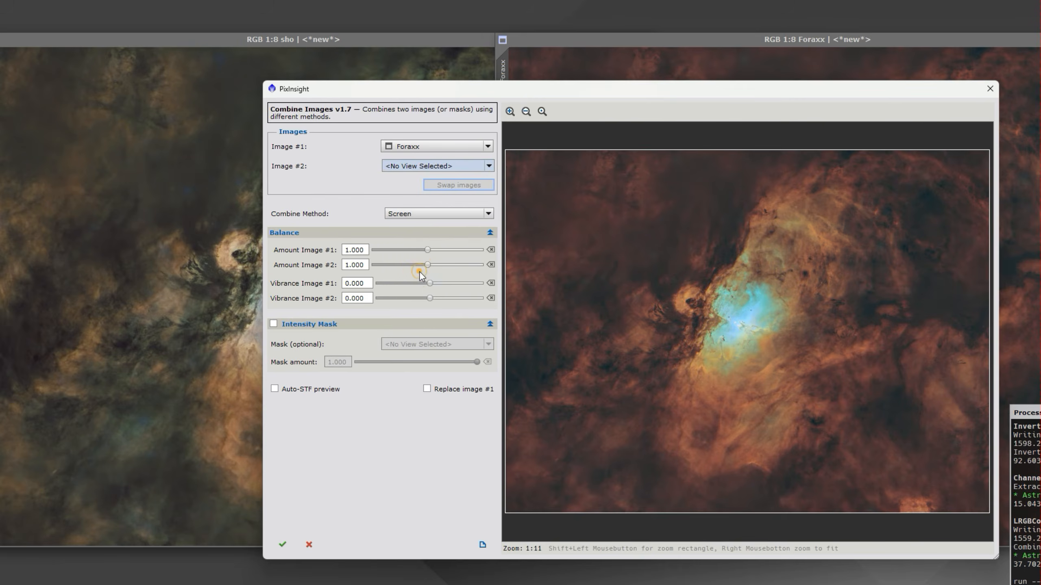
- Combine the two images with the Blend method, setting the amount of image #1 to 0.701
click(423, 214)
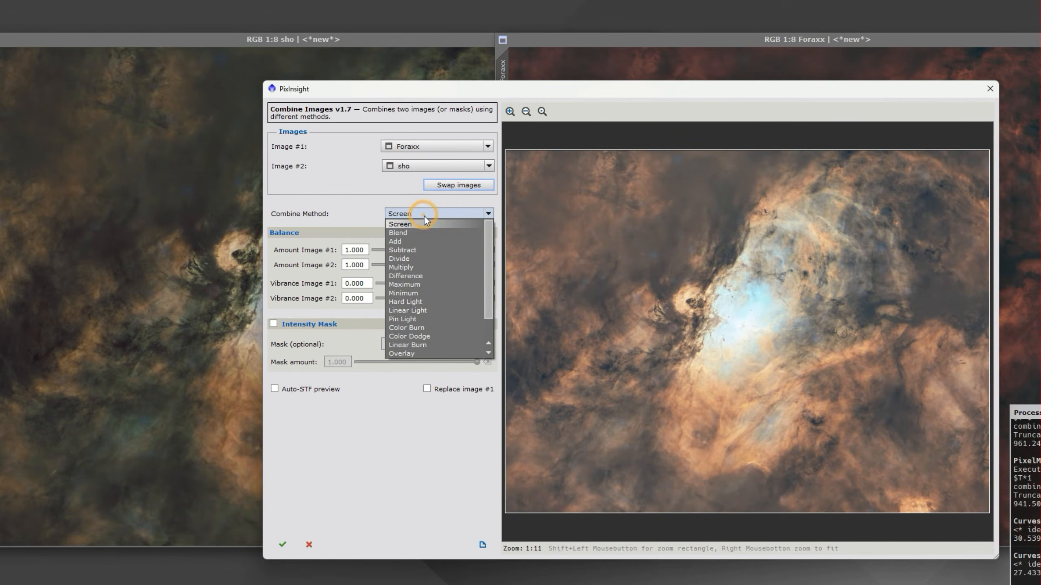
click(426, 233)
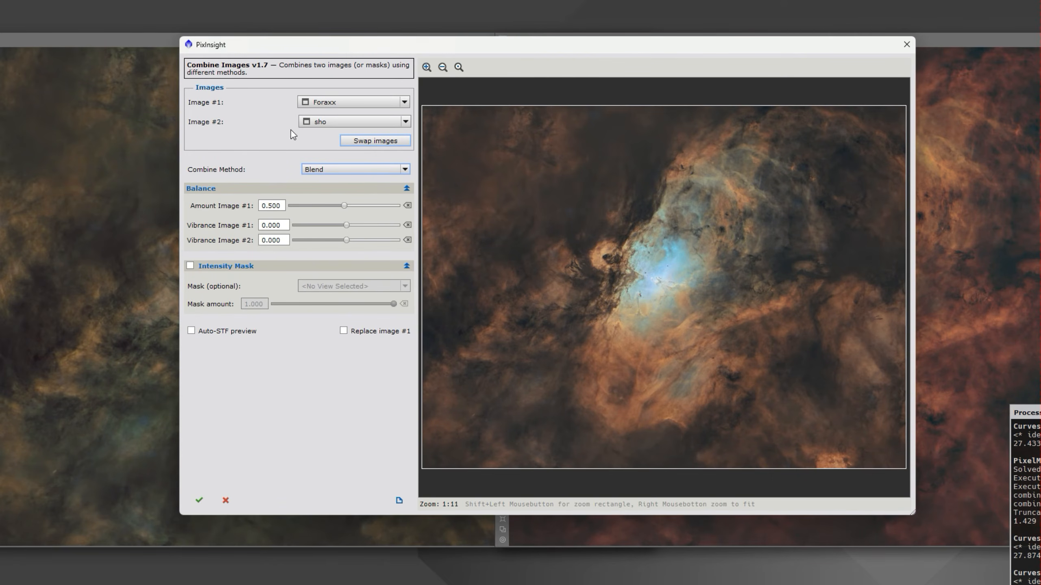
drag(344, 206, 366, 205)
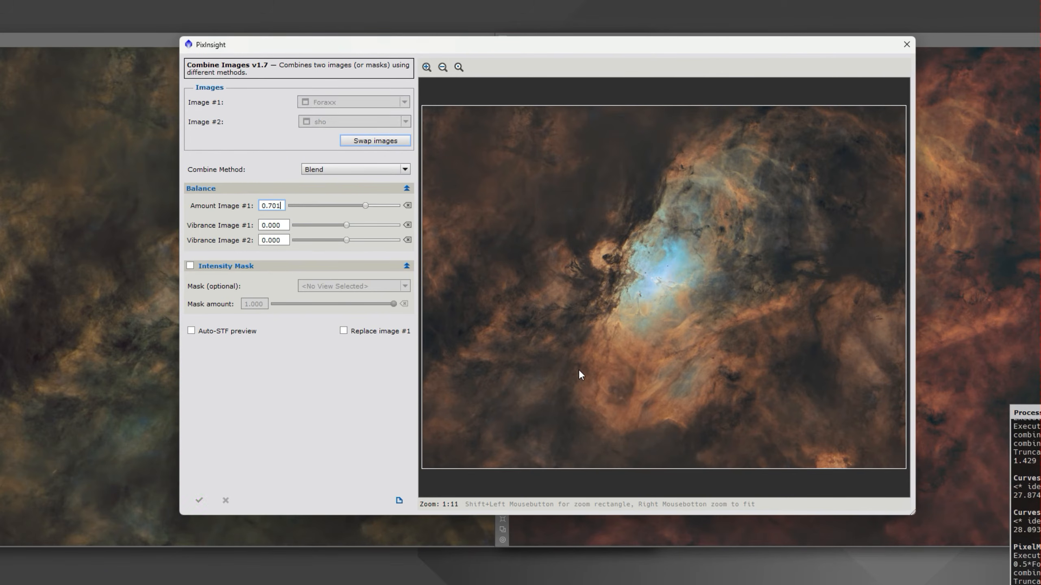
click(200, 501)
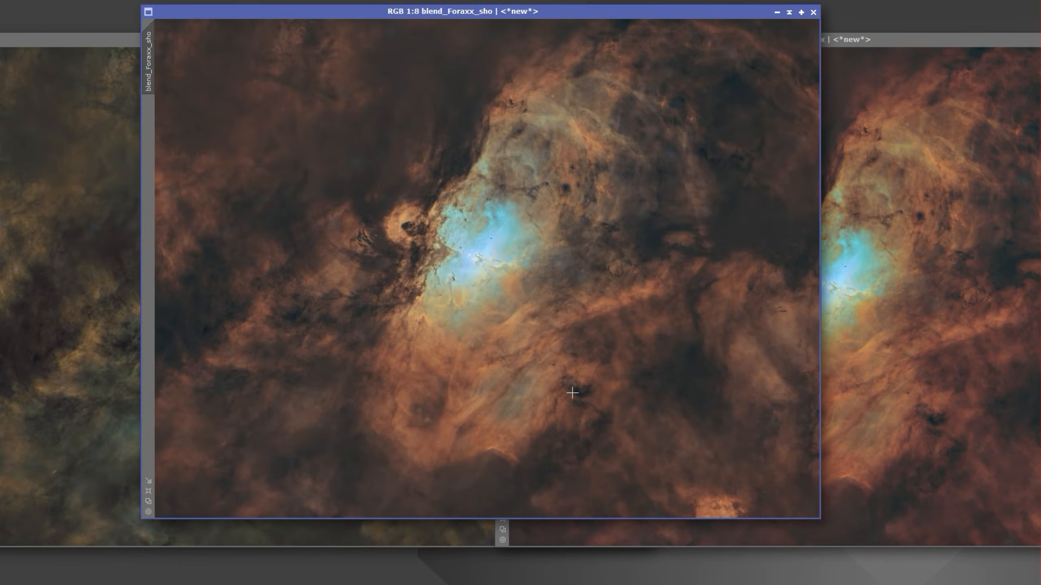
- Compare the blended image with the sho and Foraxx originals and examine its bright core up close
click(68, 283)
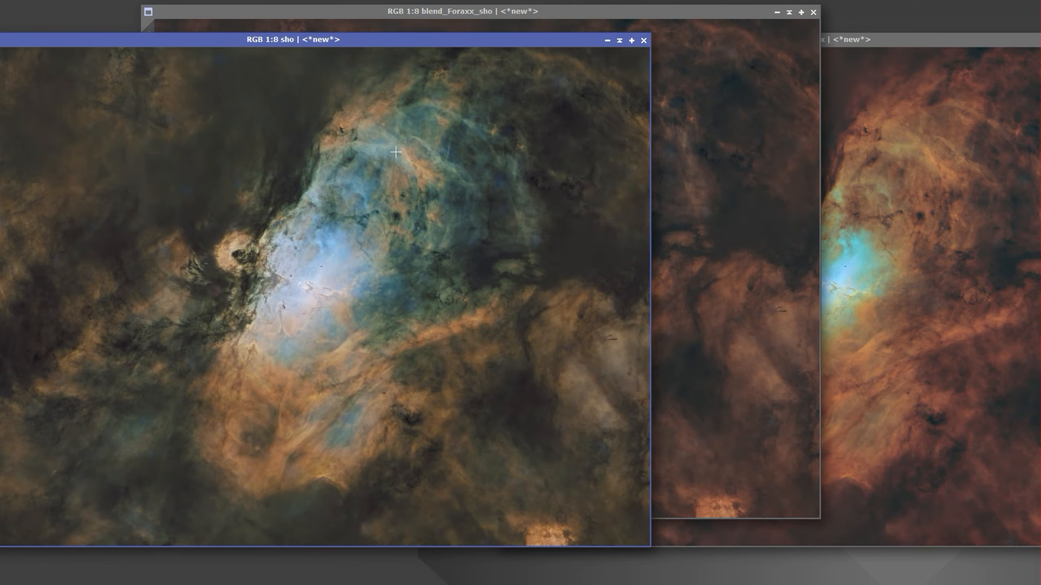
click(676, 260)
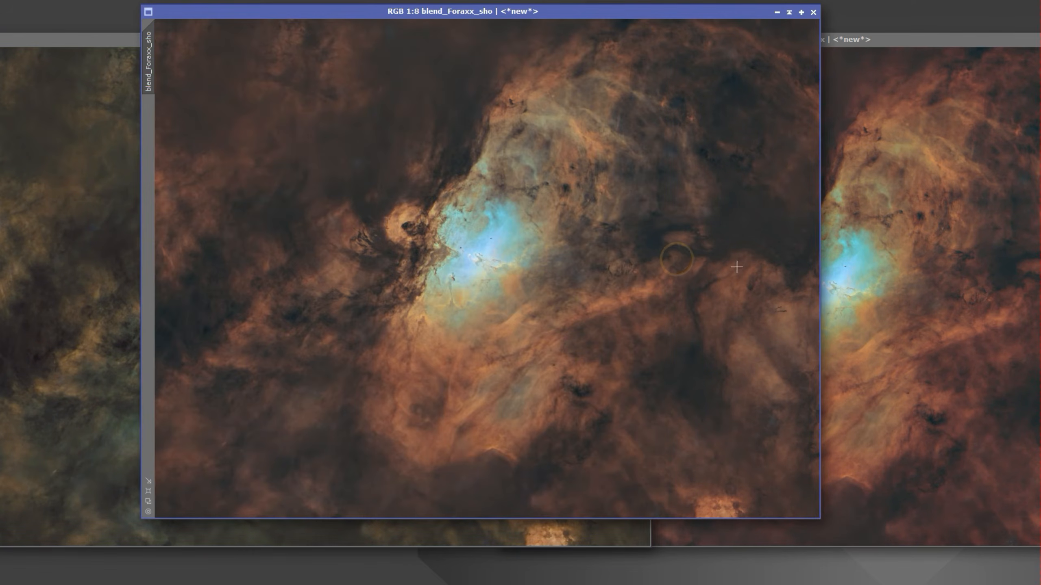
click(838, 196)
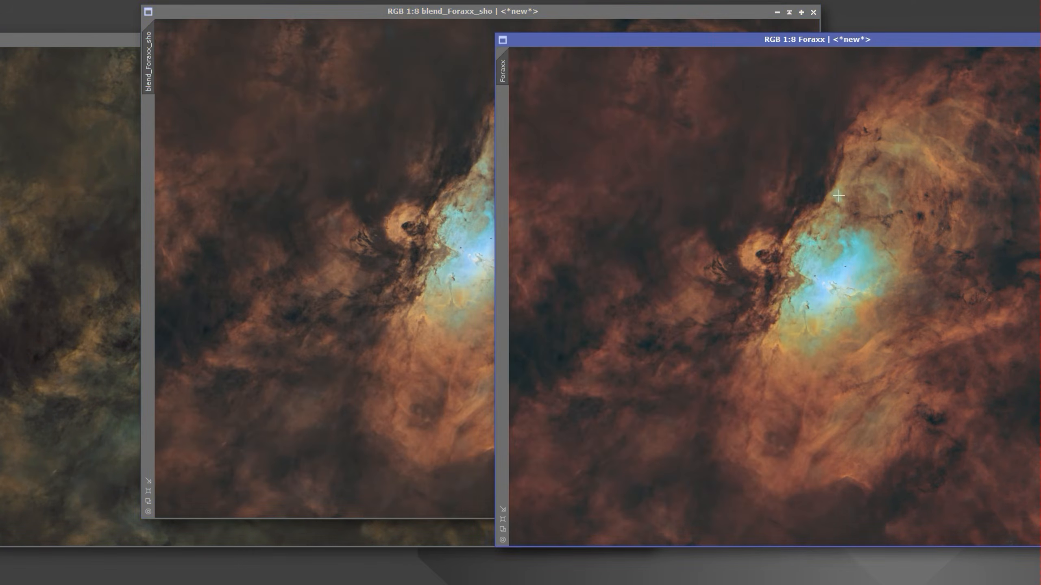
click(423, 234)
scroll(424, 237, up, 1)
scroll(454, 201, up, 1)
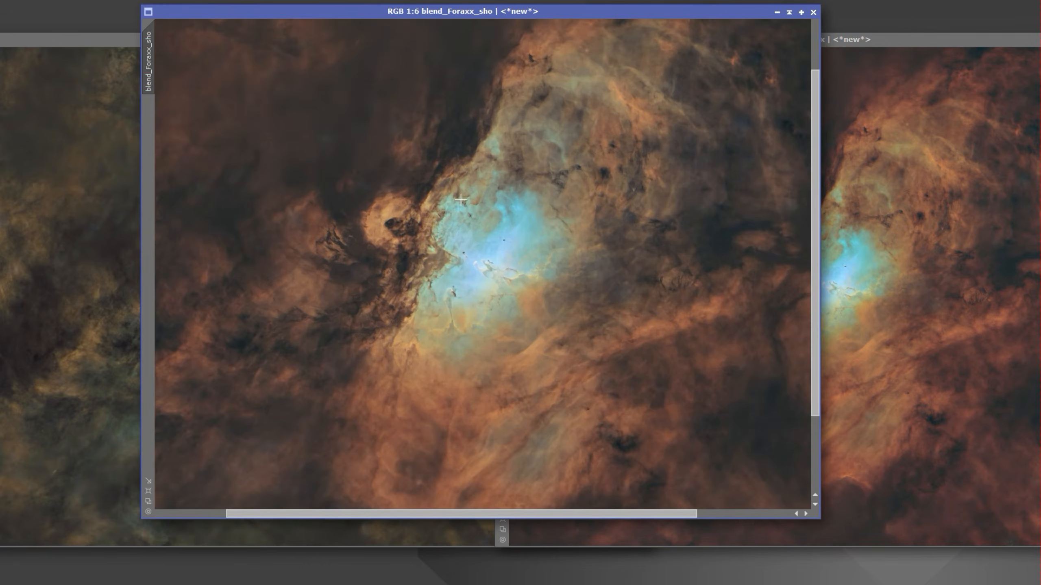
scroll(461, 202, up, 1)
scroll(472, 236, up, 1)
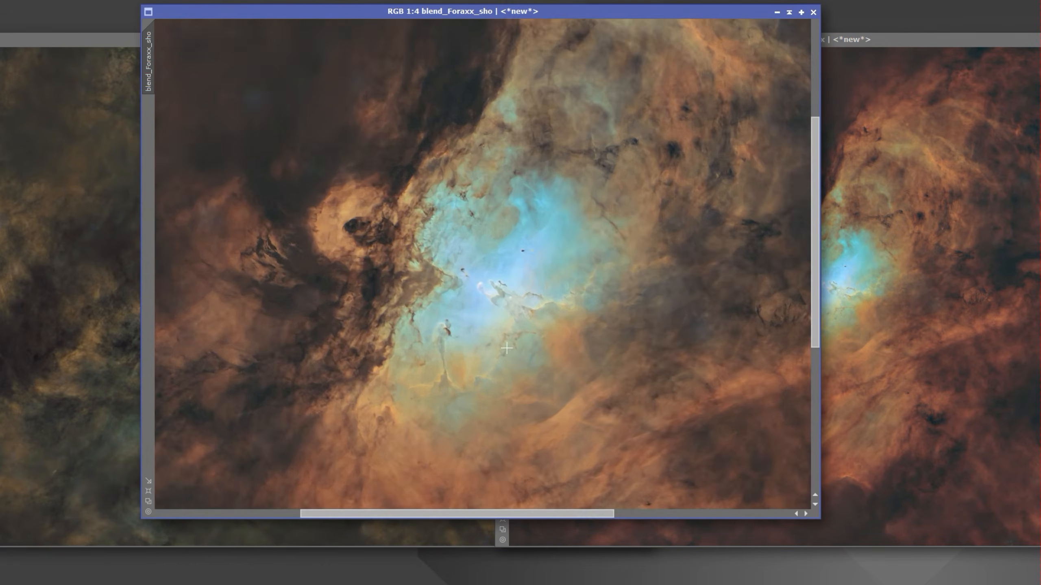
scroll(507, 348, down, 4)
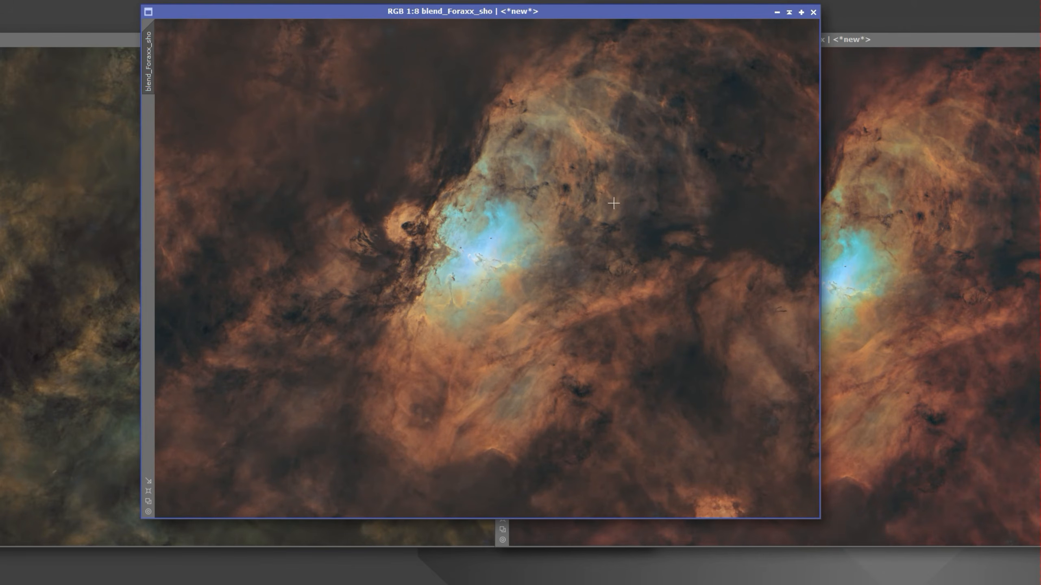
- Create a yellow mask from blend_Foraxx_sho and blur the mask with Convolution
click(119, 318)
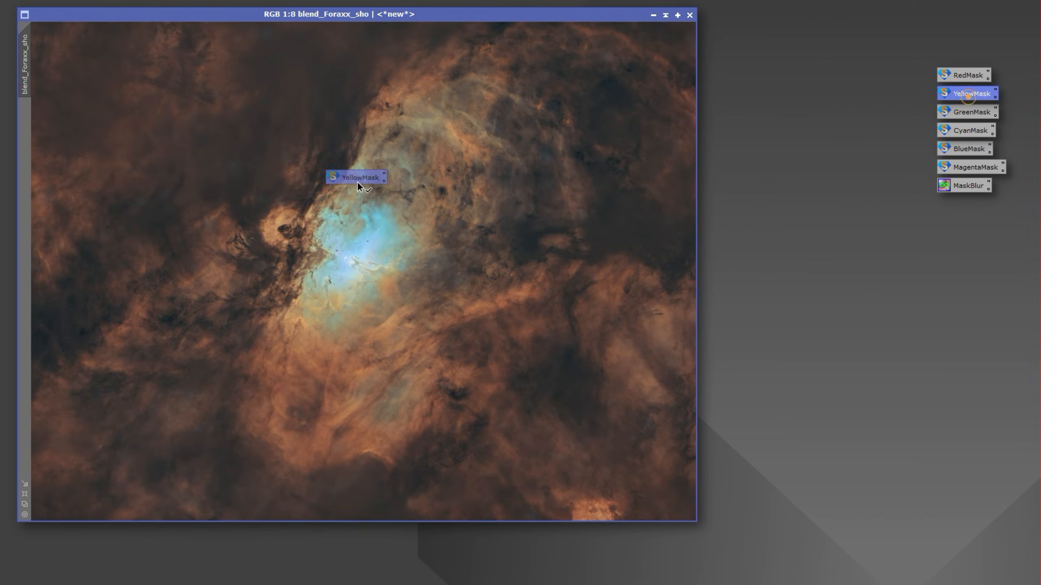
drag(357, 181, 376, 182)
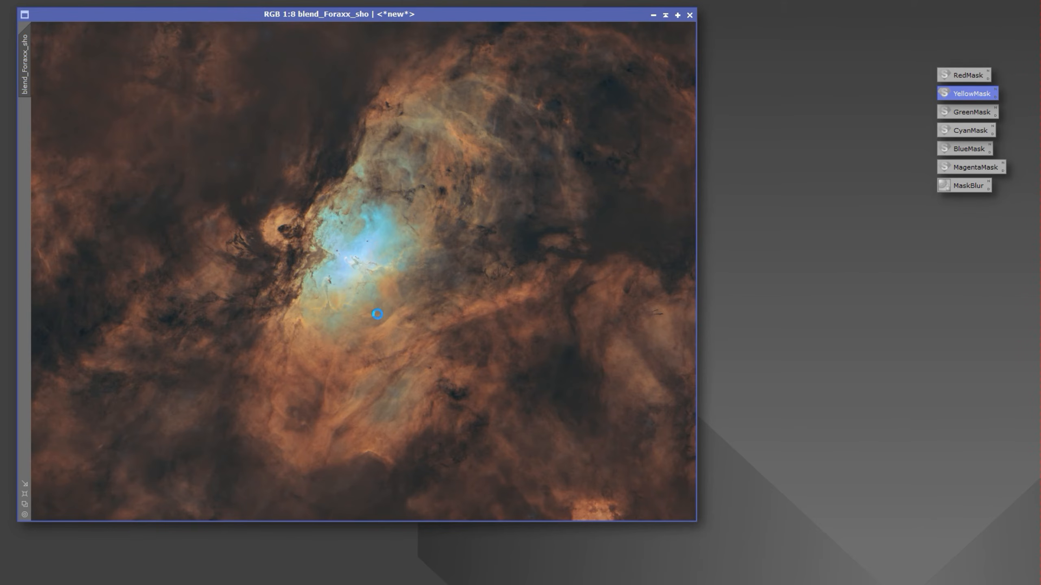
click(160, 1)
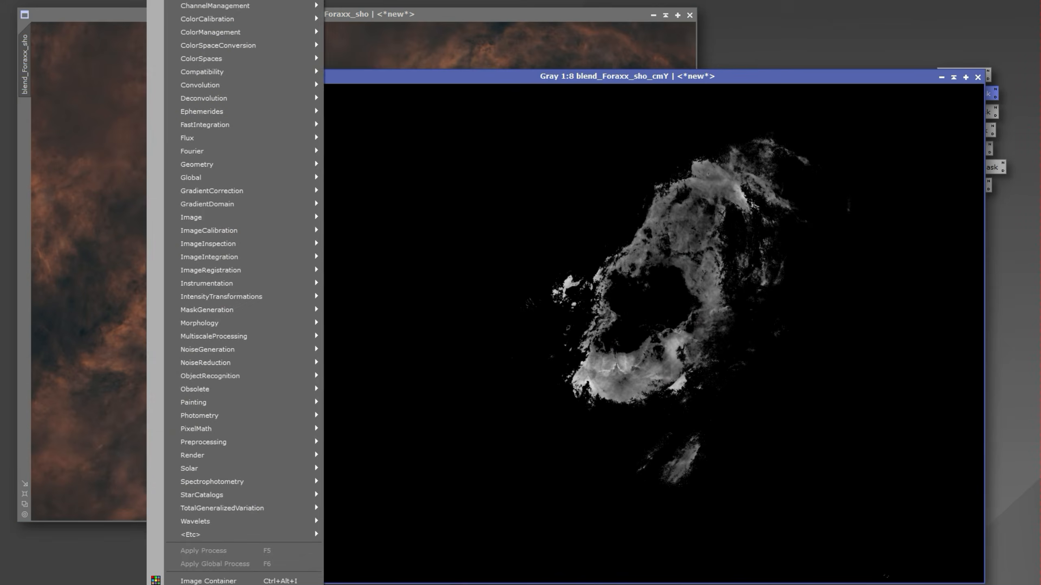
mouse_move(213, 0)
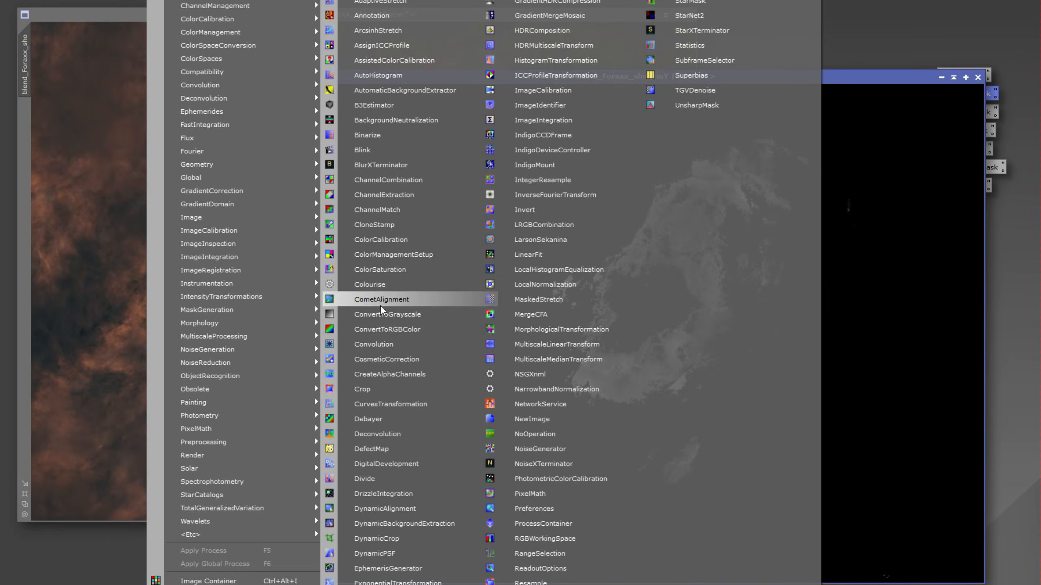
click(374, 345)
click(653, 407)
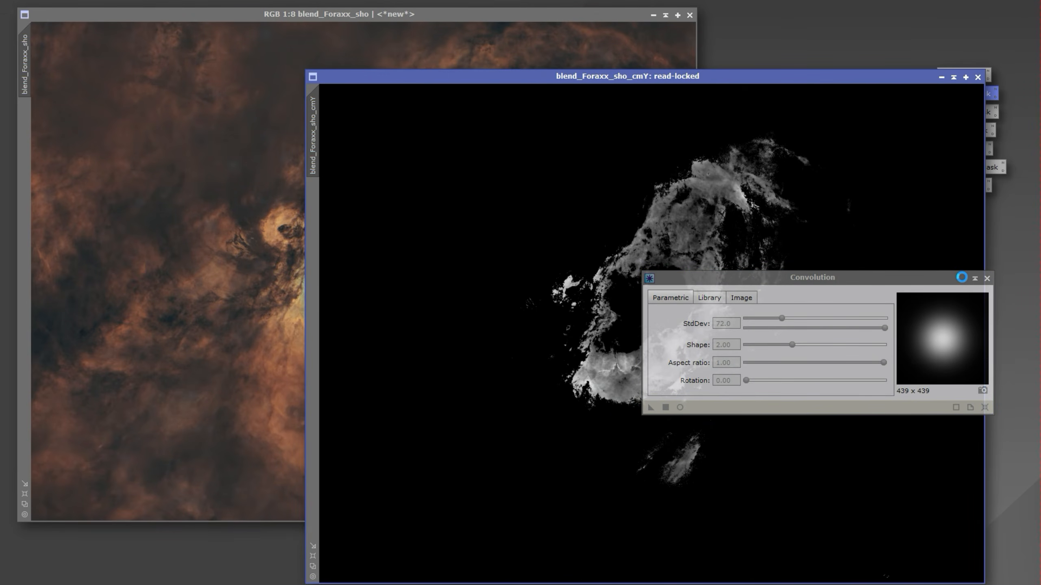
- Apply the blurred yellow mask to blend_Foraxx_sho and hide the mask overlay
click(987, 279)
drag(318, 135, 29, 166)
click(86, 161)
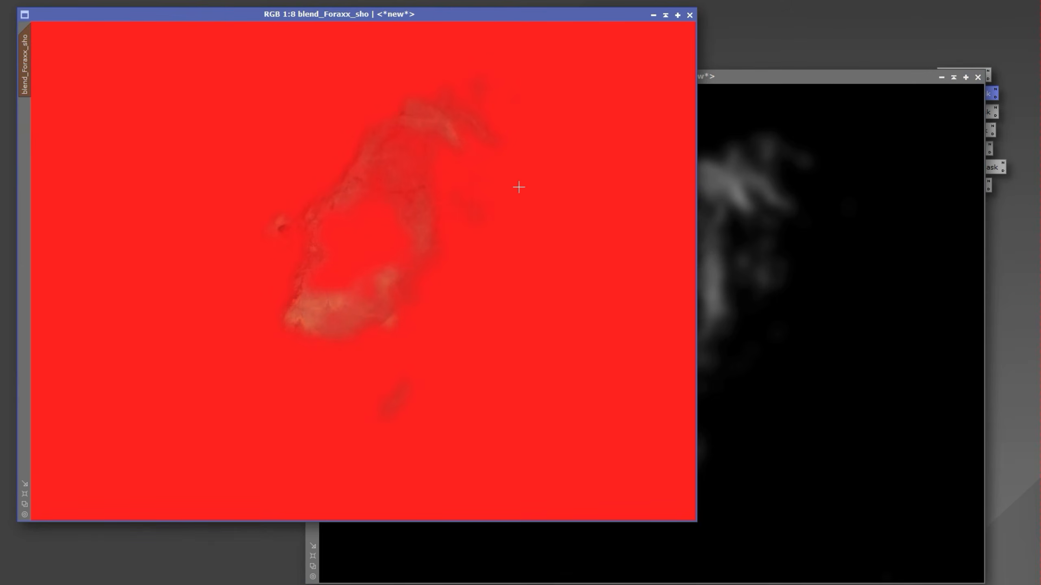
key(ctrl+k)
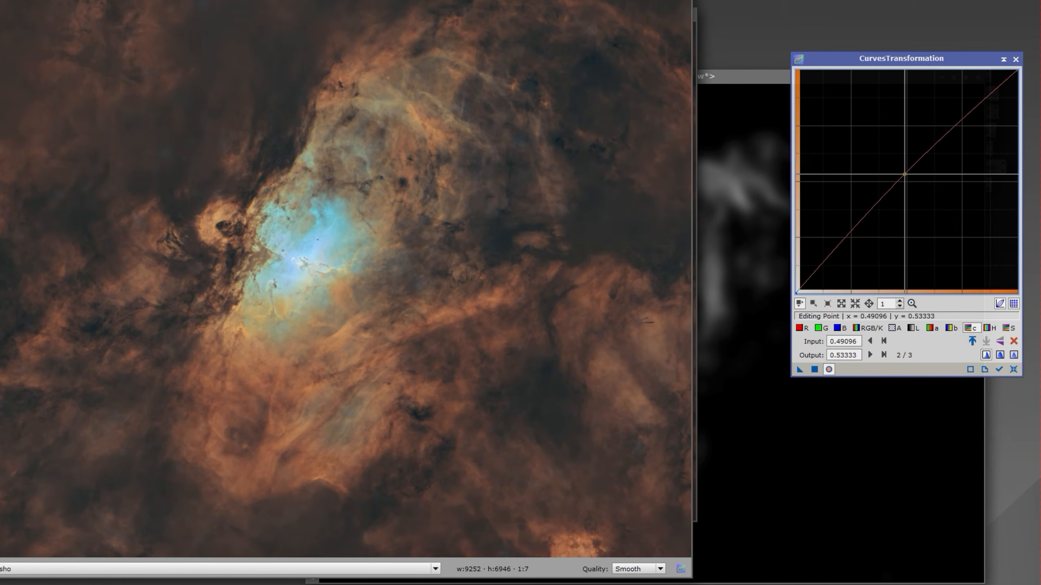
- Brighten the yellow areas with an RGB/K curve through about 0.486/0.564 and 0.181/0.162, alongside a slight chrominance boost
drag(907, 177, 903, 167)
click(868, 328)
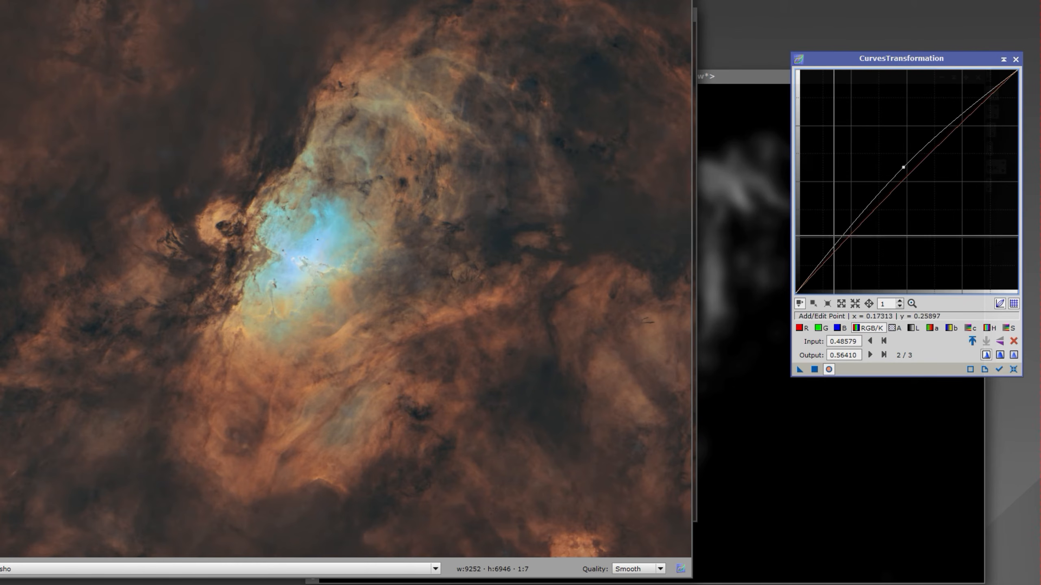
drag(830, 249, 836, 257)
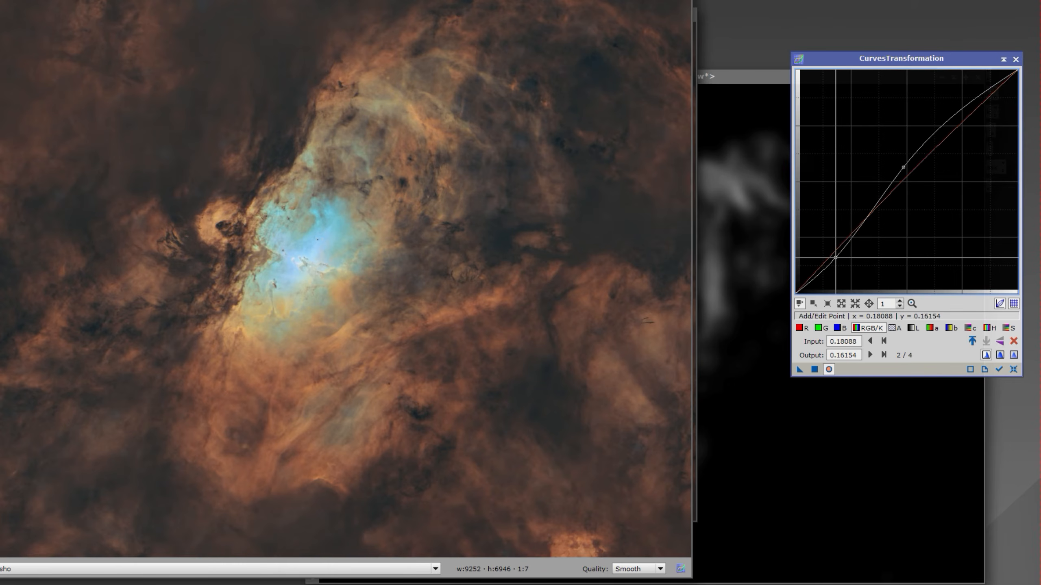
click(468, 241)
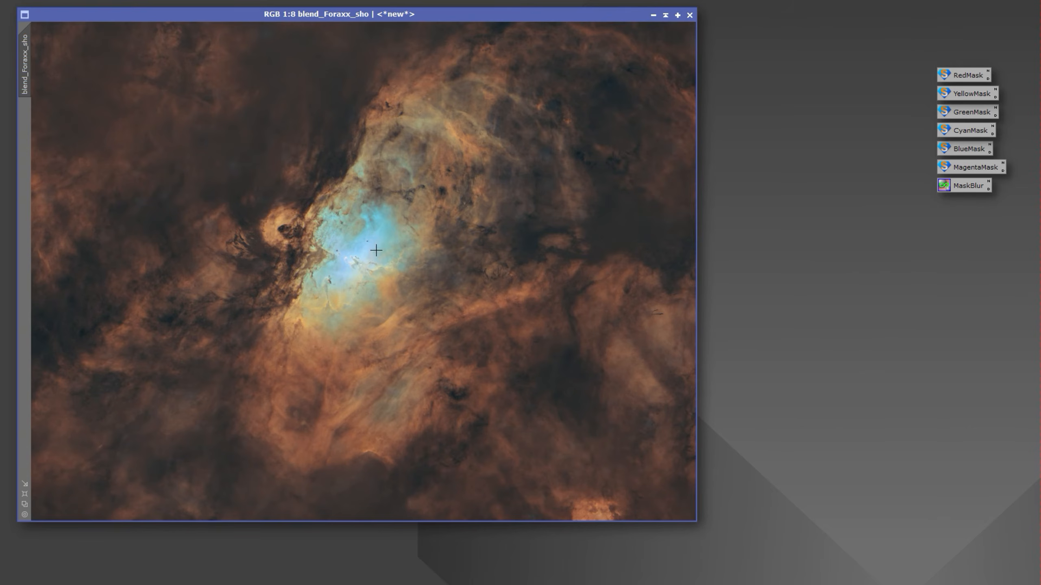
- Generate a chrominance mask of blend_Foraxx_sho with the ColorMask script, covering hues 144 to 282 with one blur layer removed
click(213, 1)
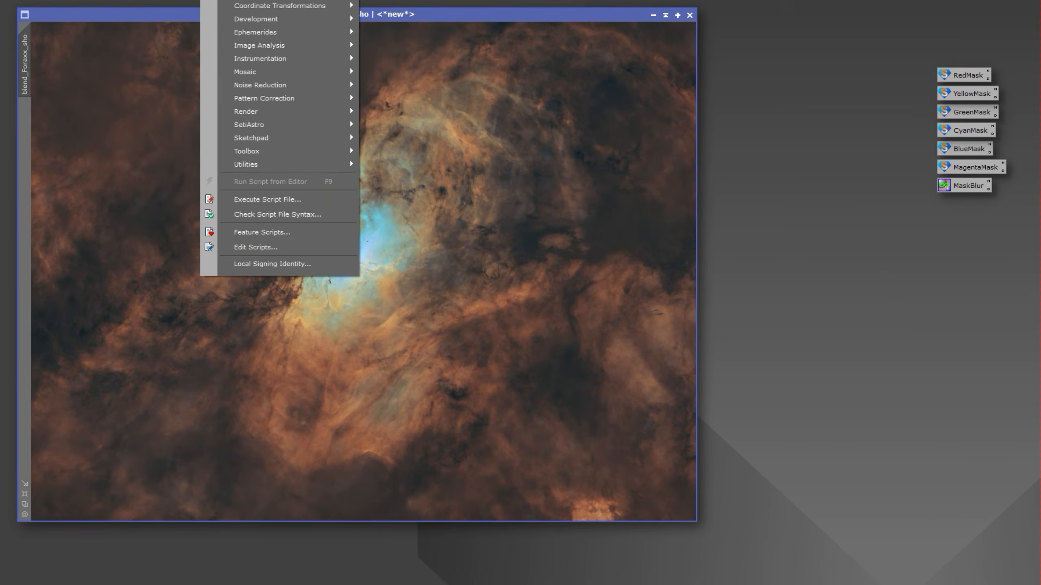
click(243, 162)
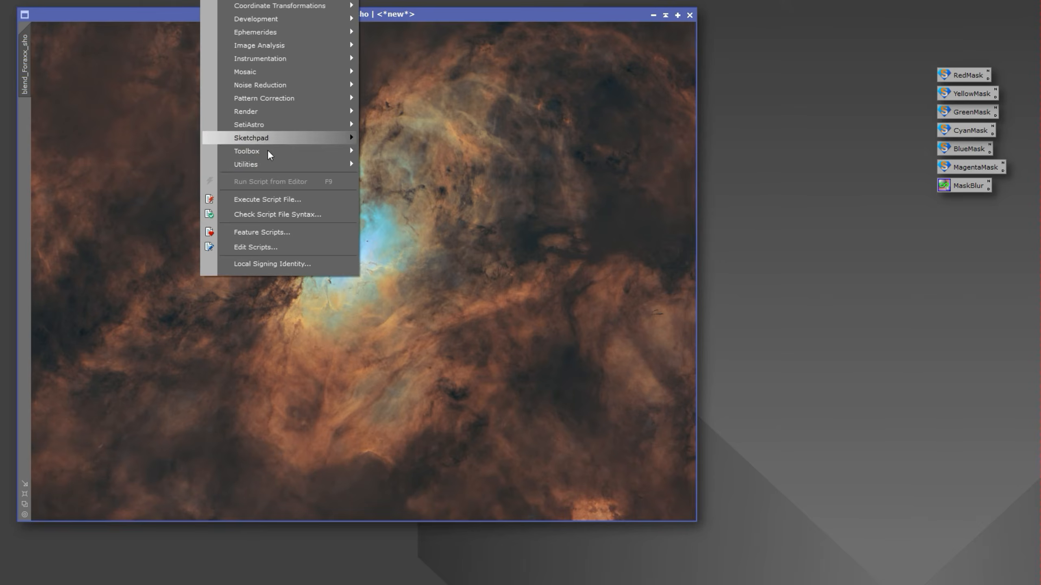
click(272, 163)
click(437, 175)
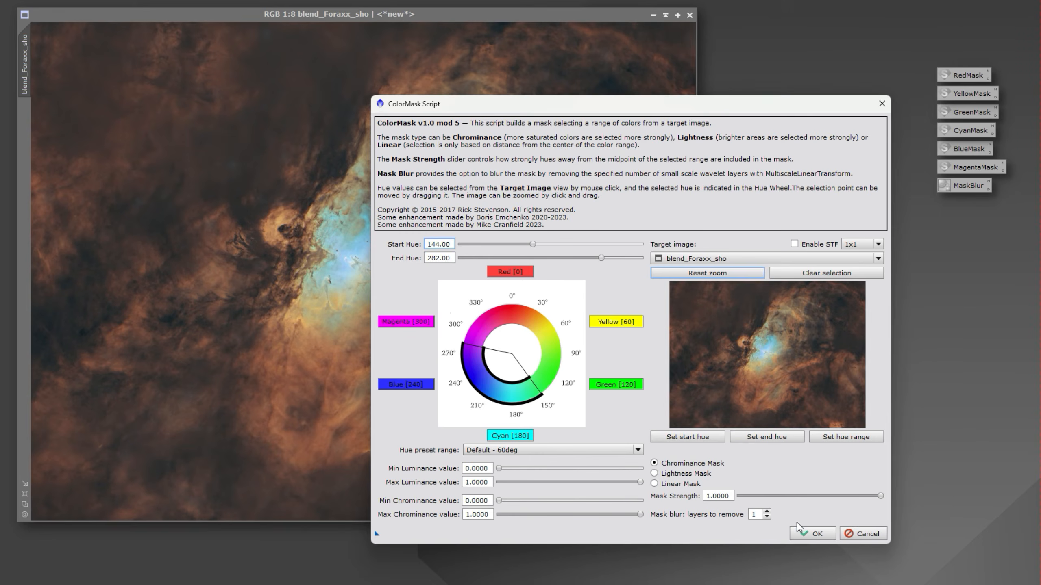
click(805, 533)
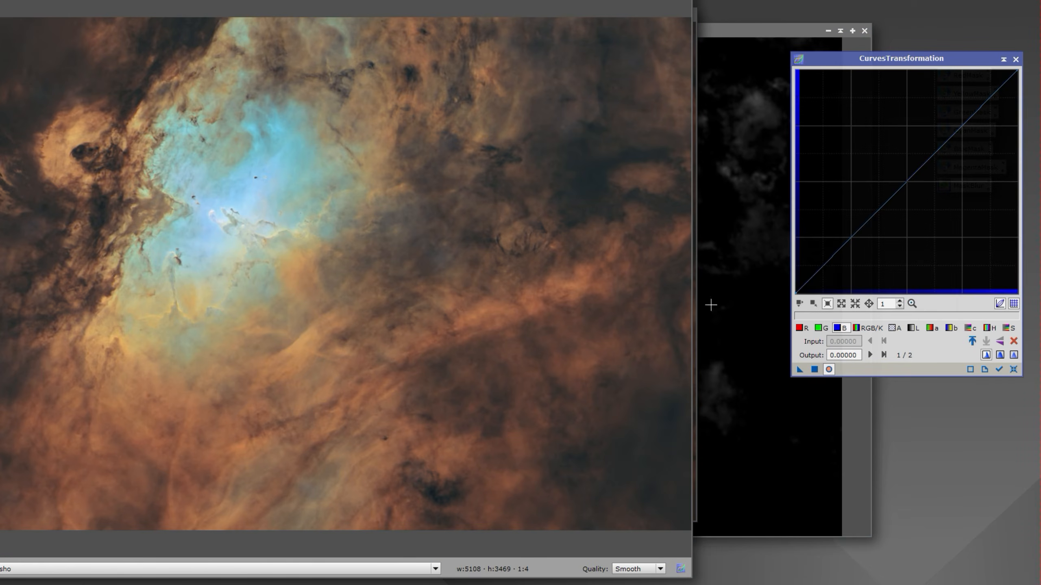
- Raise the blue and chrominance curves for the masked core and lower the Lab b curve to about 0.497 at 0.514
click(904, 164)
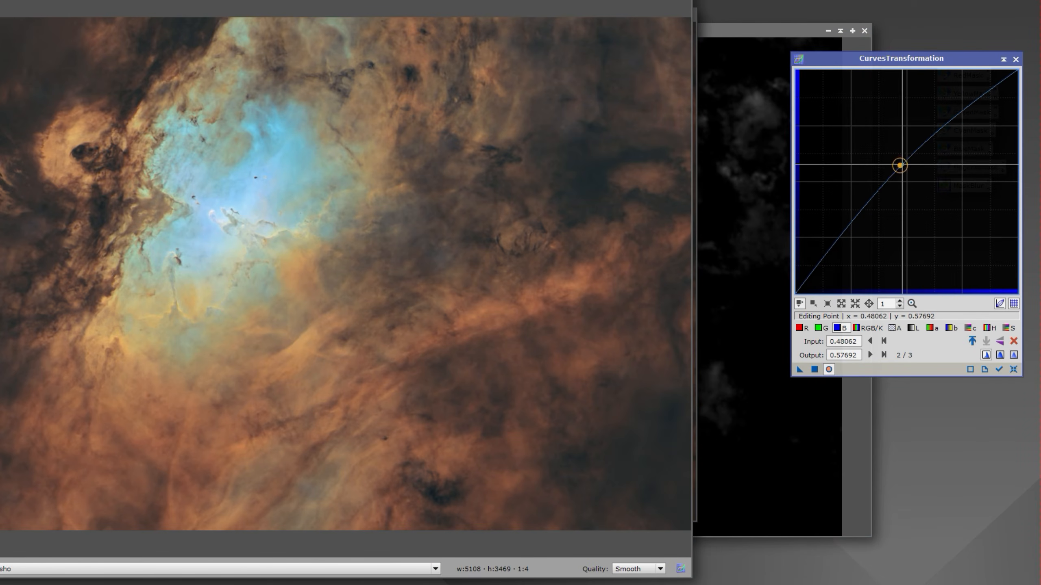
drag(904, 164, 906, 158)
click(971, 328)
drag(910, 179, 909, 183)
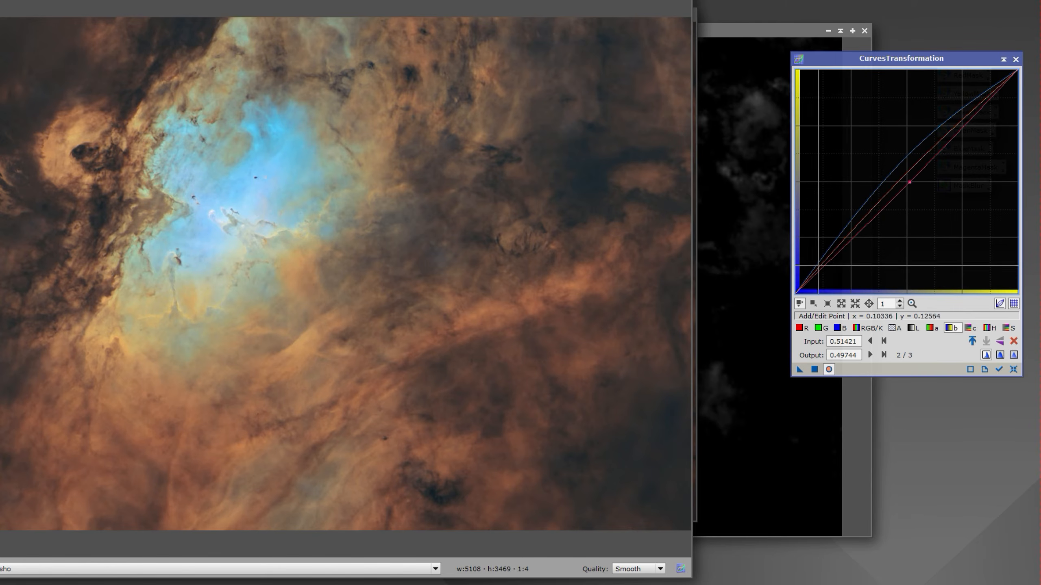
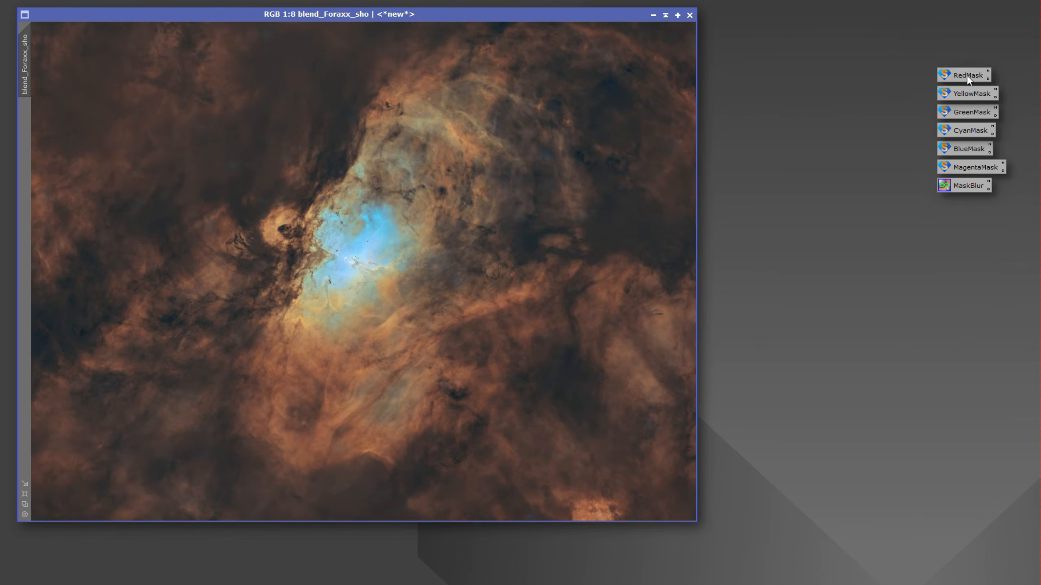
- Create a red mask from blend_Foraxx_sho with the saved RedMask process
drag(967, 76, 569, 170)
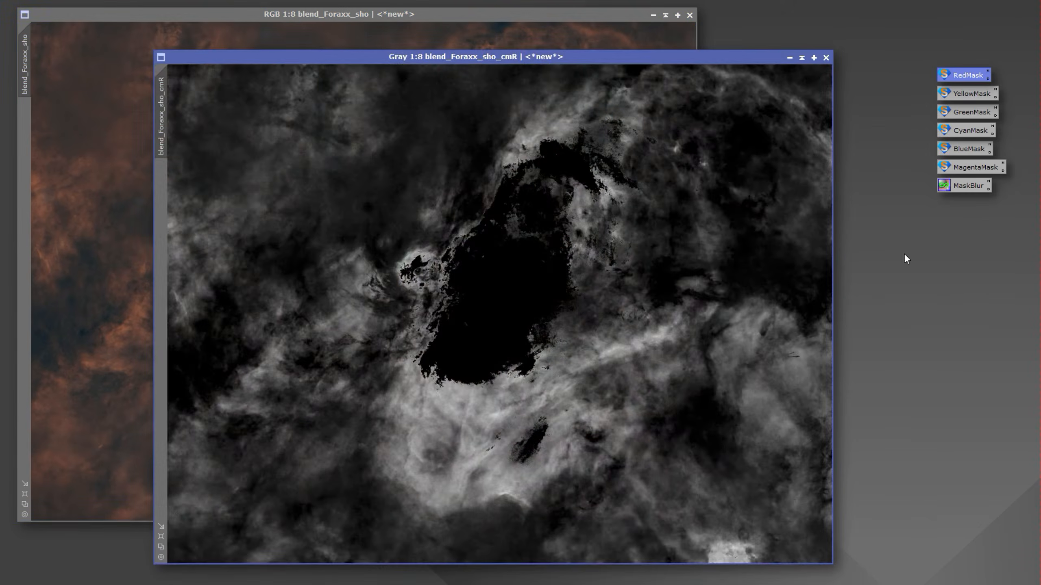
- Blur the red mask with the saved MaskBlur process and apply it as the mask of blend_Foraxx_sho
click(159, 2)
click(399, 346)
drag(651, 407, 472, 411)
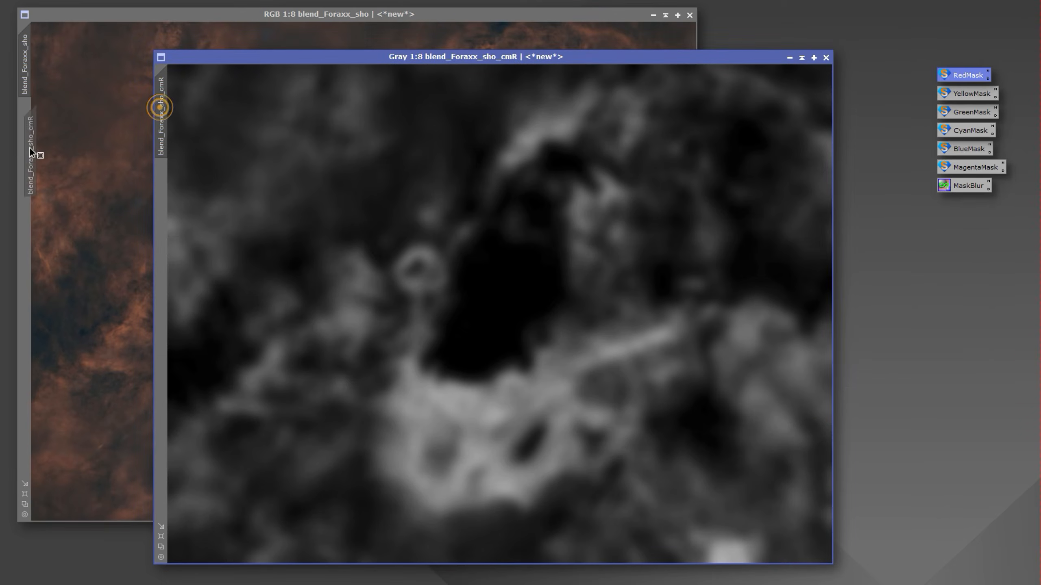
click(68, 163)
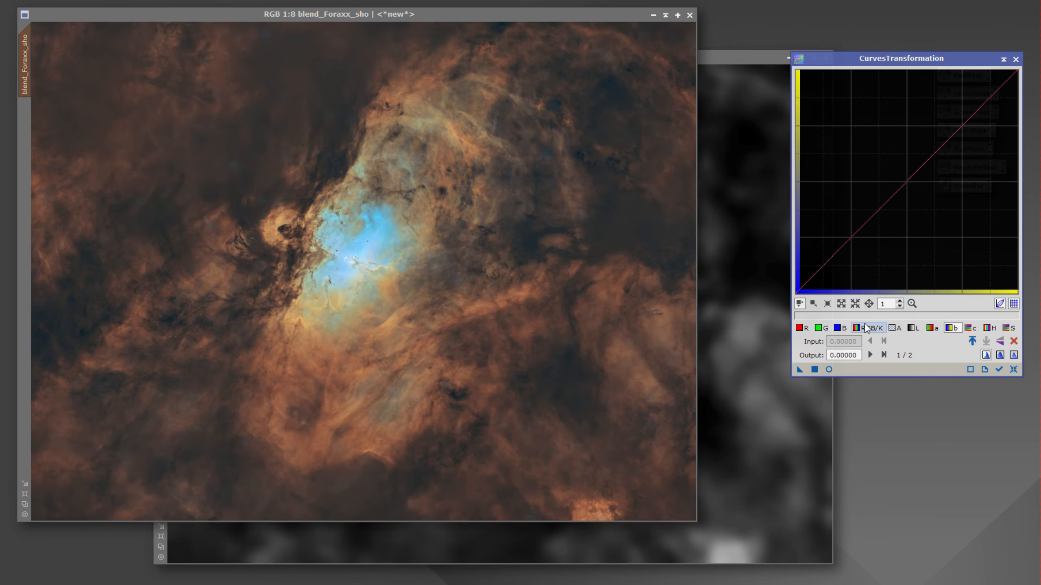
- Add contrast to the red areas with an RGB/K curve through about 0.183/0.177 and 0.553/0.587, using the real-time preview
click(861, 328)
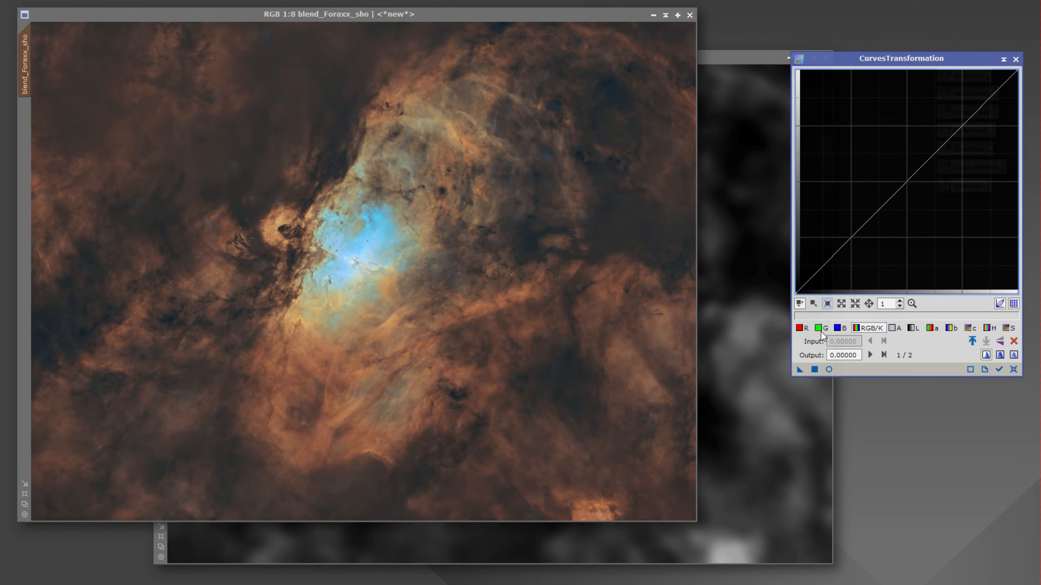
click(829, 369)
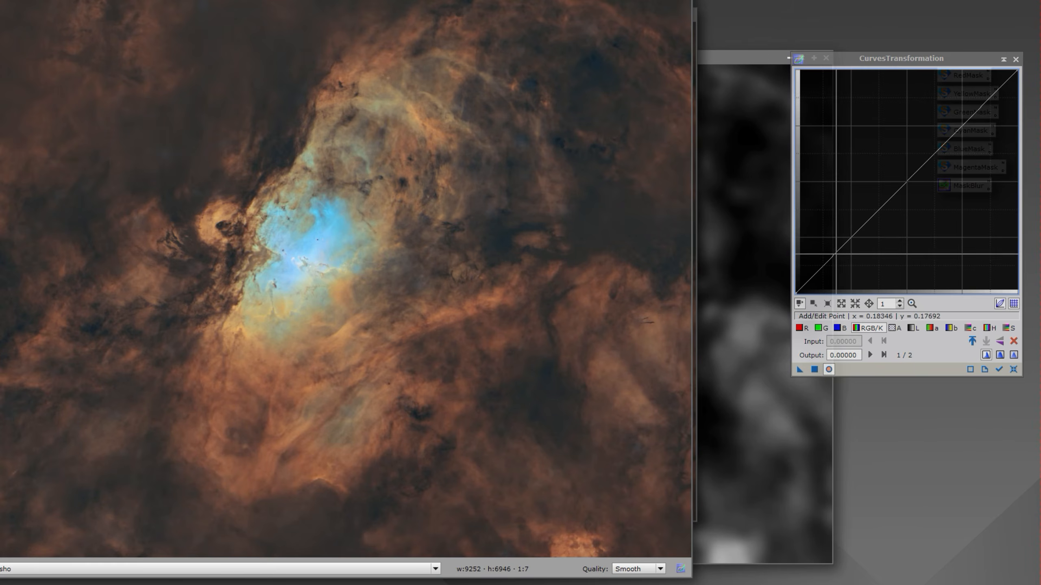
click(839, 256)
drag(911, 202, 918, 162)
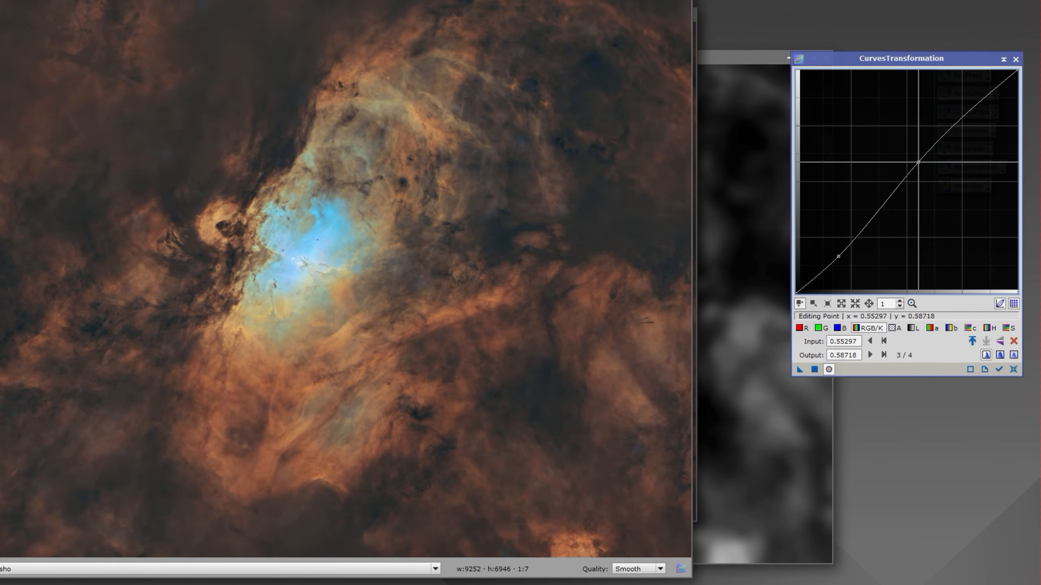
- Raise the red curve to about 0.526 at 0.494 and chrominance to about 0.513 at 0.483, and apply the curves to the masked blend
click(799, 328)
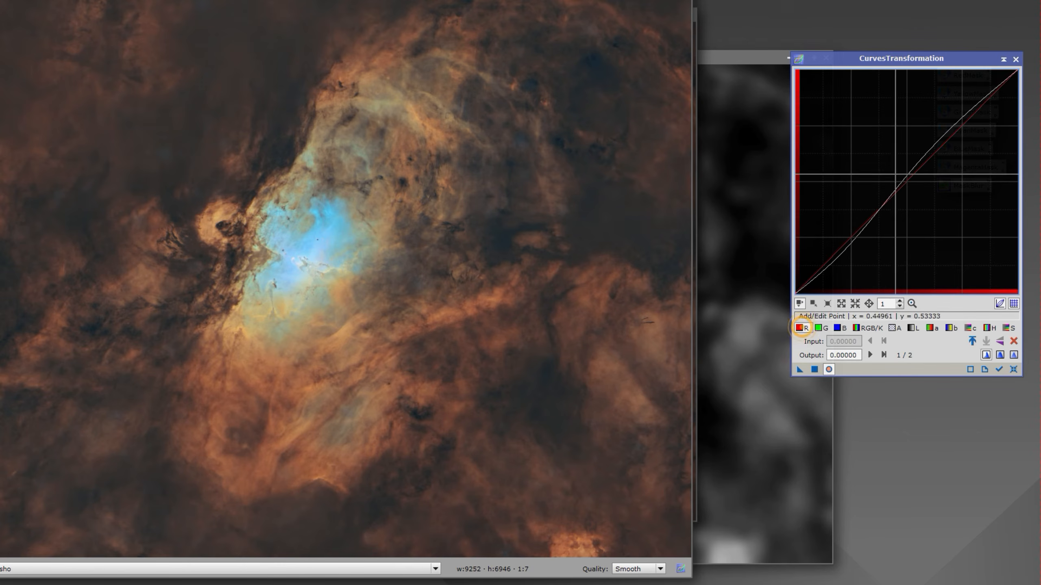
click(905, 176)
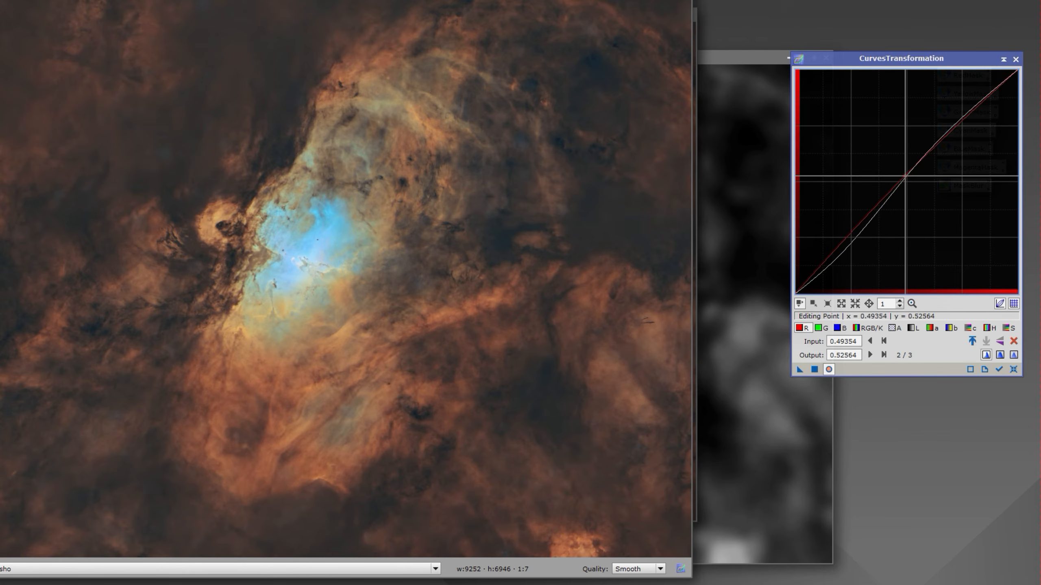
click(969, 328)
click(906, 177)
drag(906, 176, 904, 178)
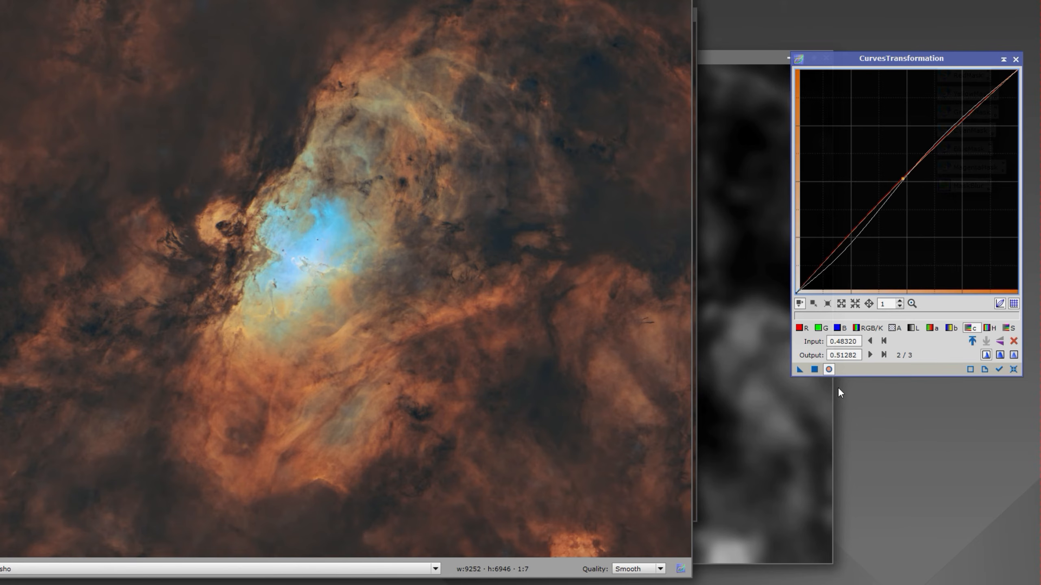
click(815, 370)
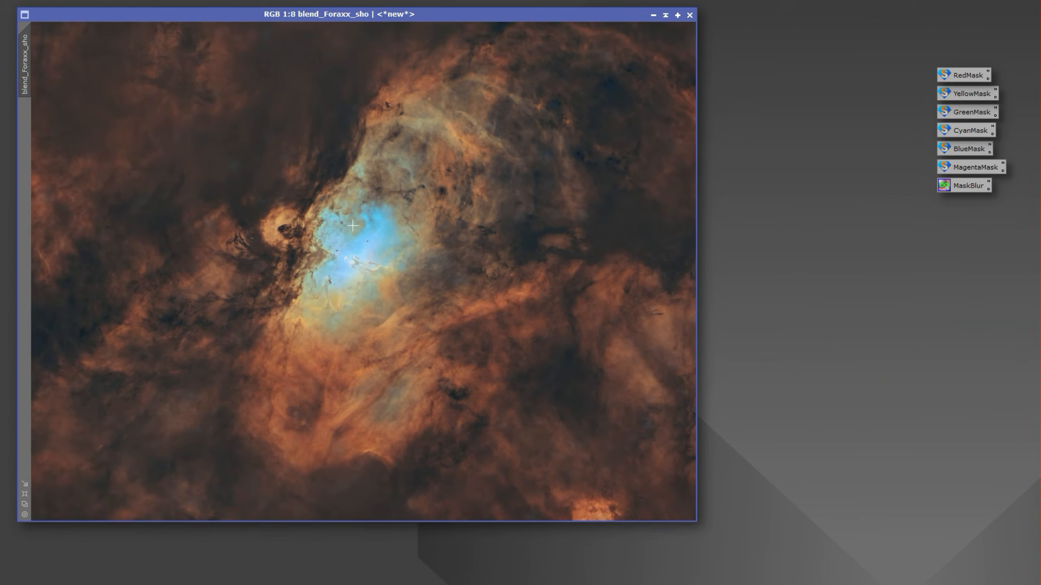
- Set up LocalHistogramEqualization for the blend with kernel radius 196 and amount 0.200, using the real-time preview
scroll(332, 205, up, 6)
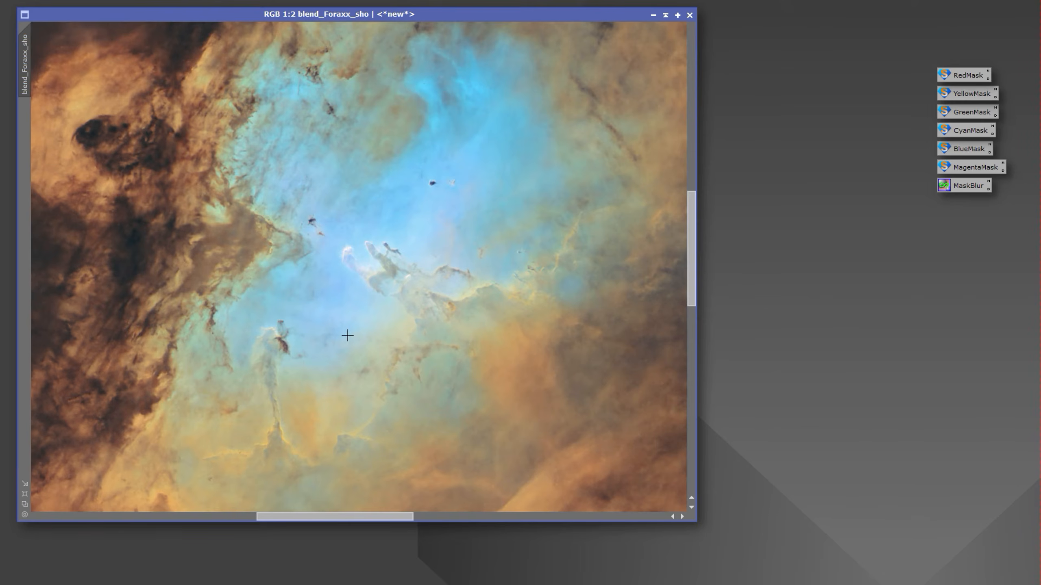
scroll(348, 336, down, 7)
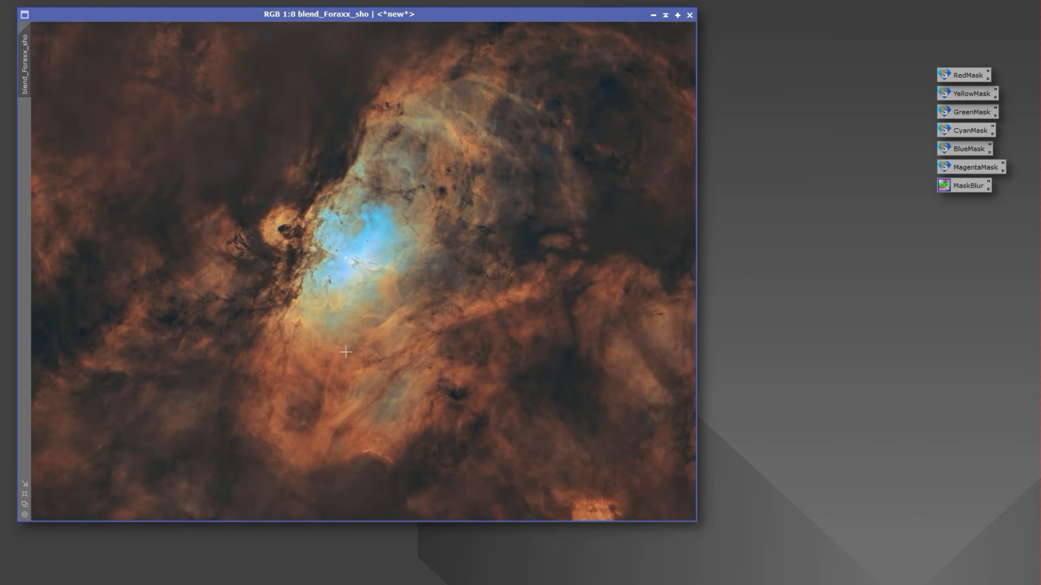
scroll(226, 320, up, 1)
click(158, 0)
mouse_move(242, 1)
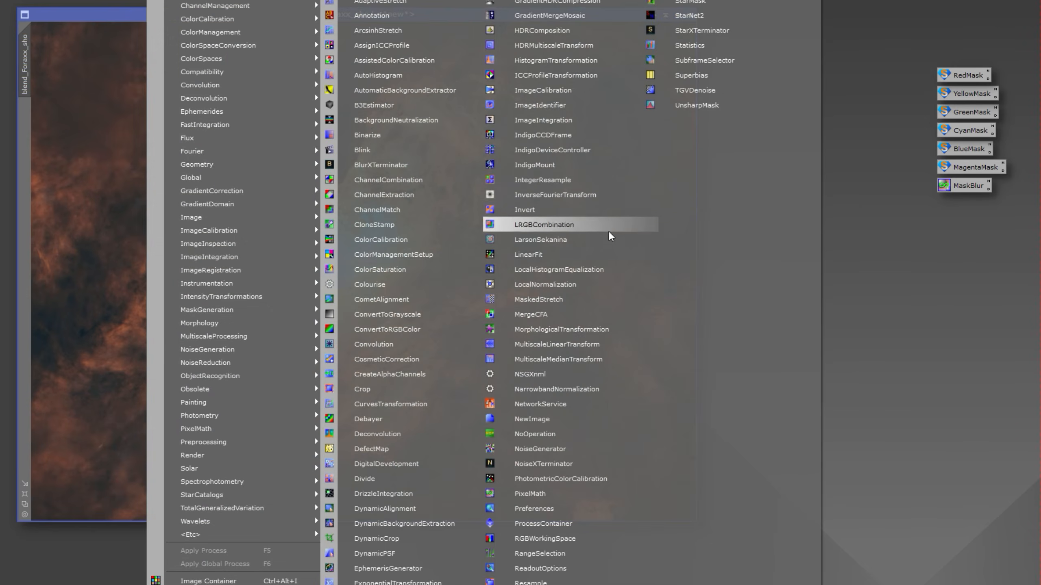
click(585, 269)
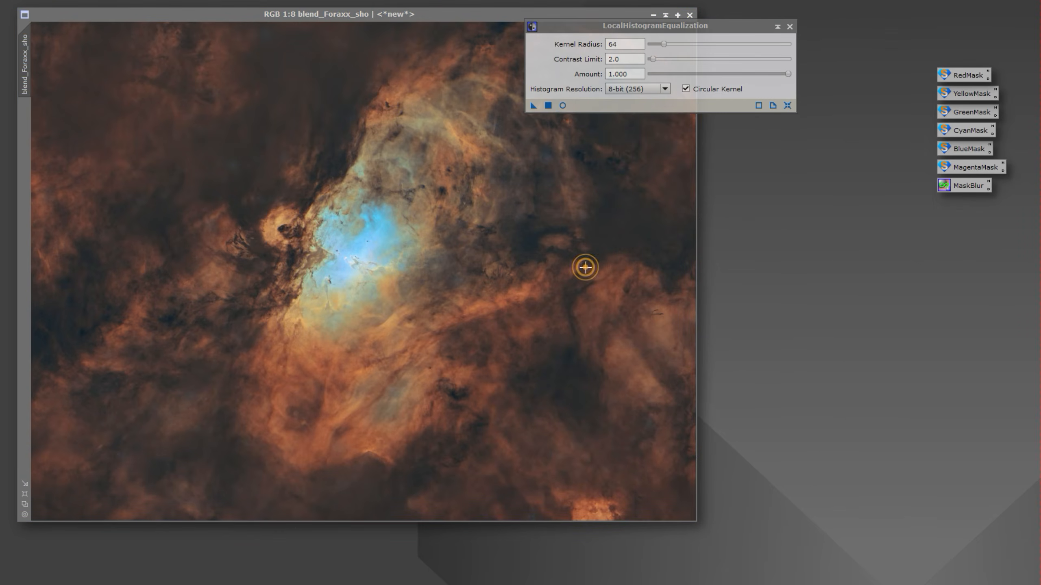
click(563, 105)
drag(663, 44, 701, 49)
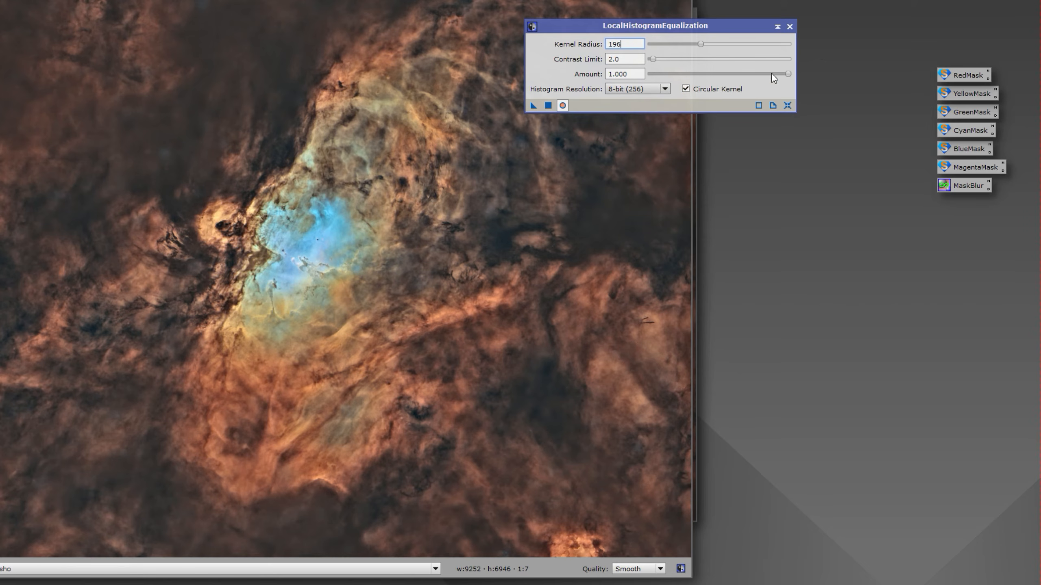
click(788, 75)
drag(687, 75, 683, 74)
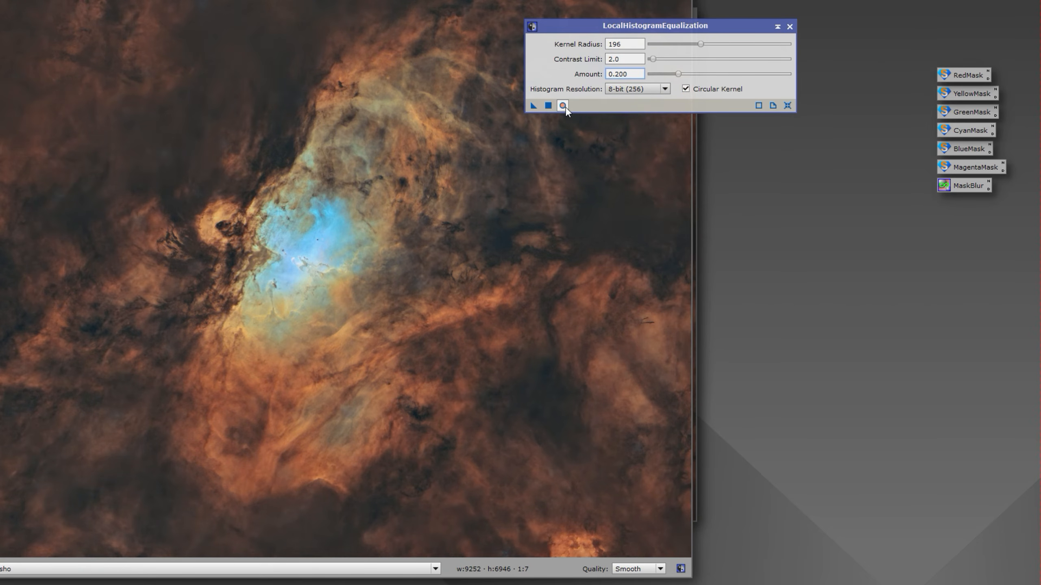
- Compare the blend with and without the local contrast preview and apply the histogram equalization
click(563, 106)
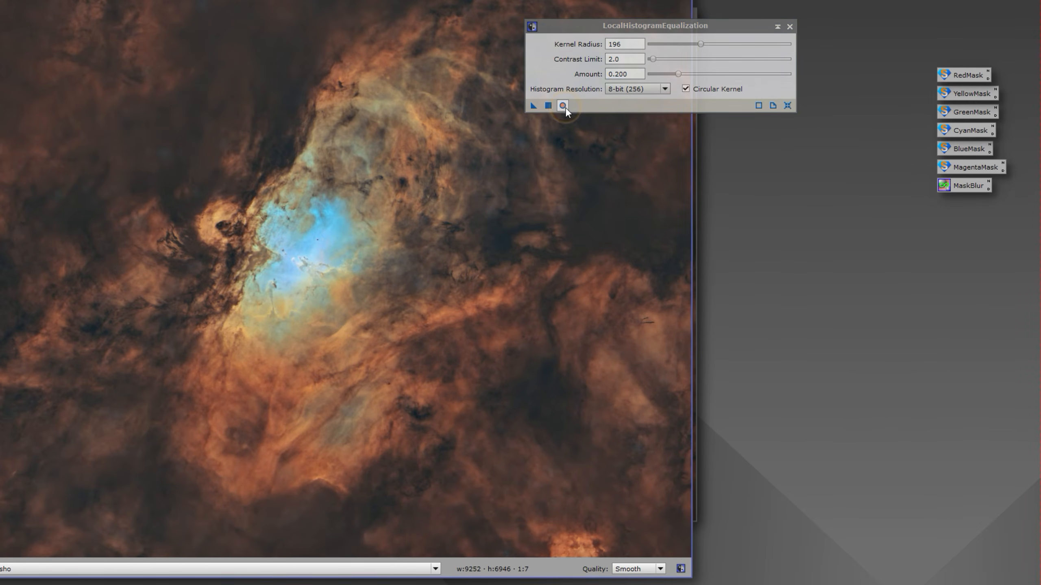
click(564, 107)
click(563, 106)
click(558, 106)
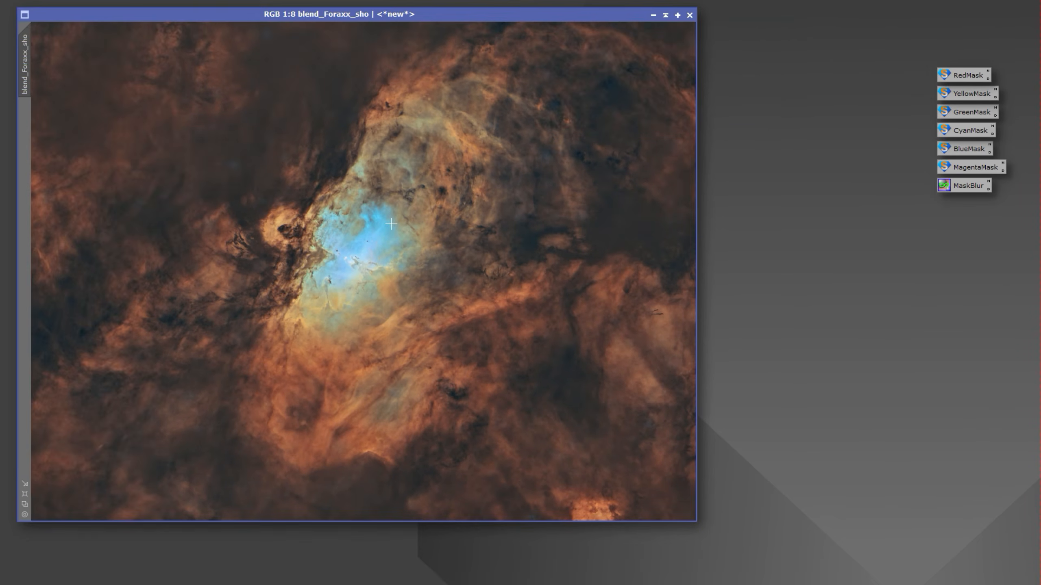
- Create a range mask of the bright core with lower limit 0.41, fuzziness 0.40 and smoothness 53, and apply it to the blend
scroll(304, 273, up, 3)
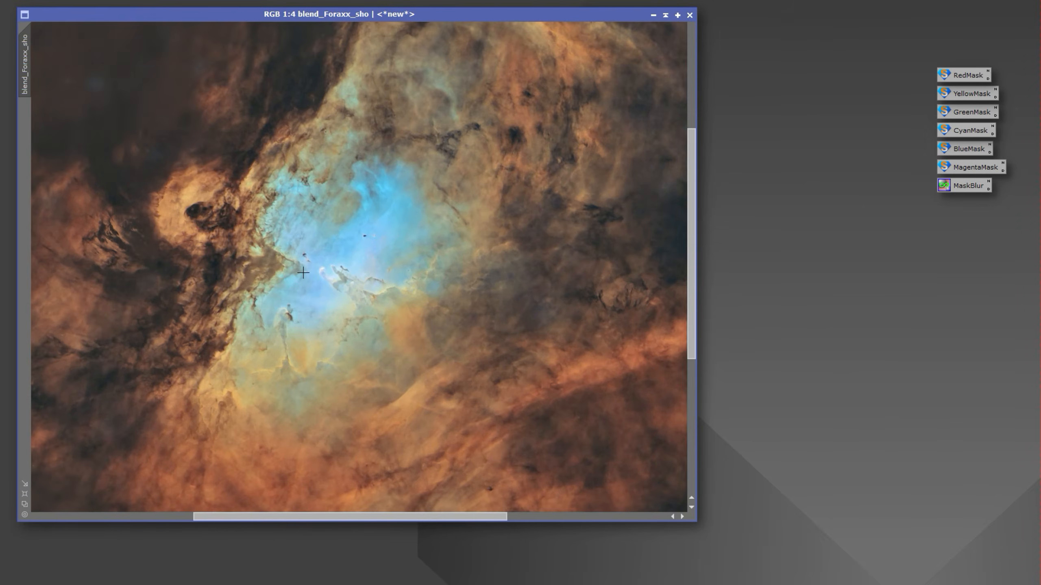
scroll(304, 273, up, 2)
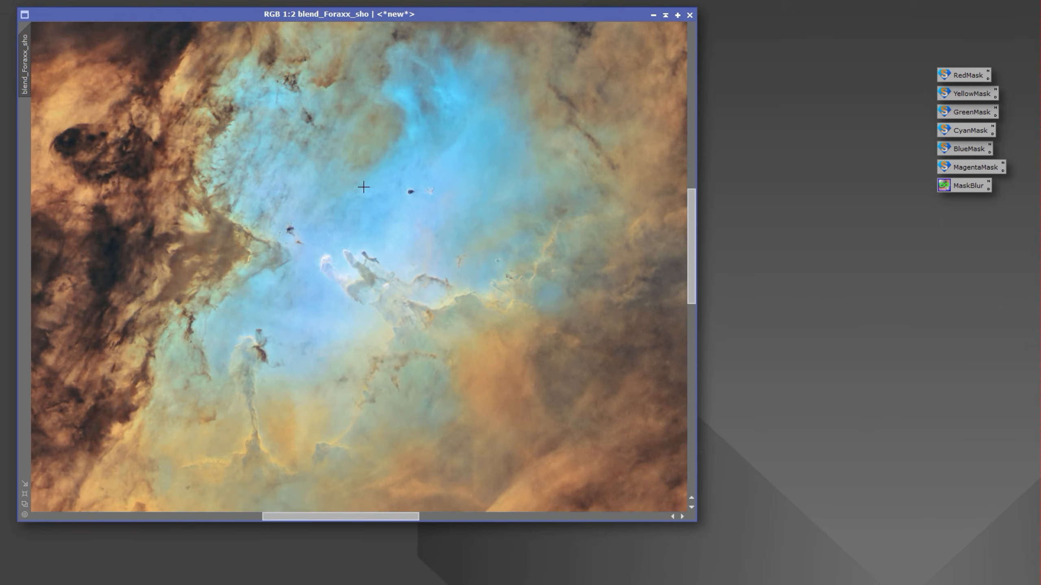
scroll(418, 266, down, 4)
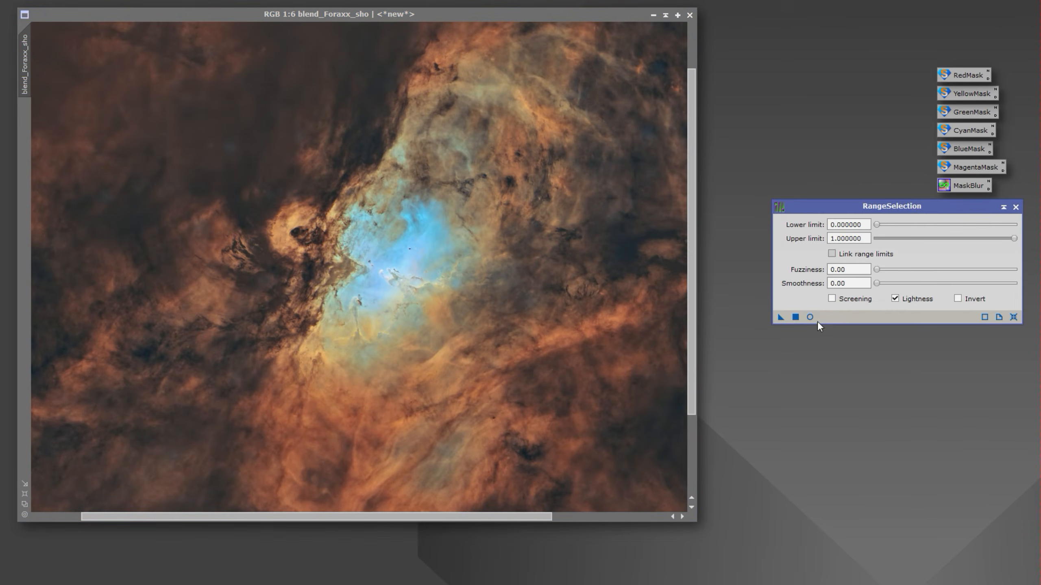
click(811, 317)
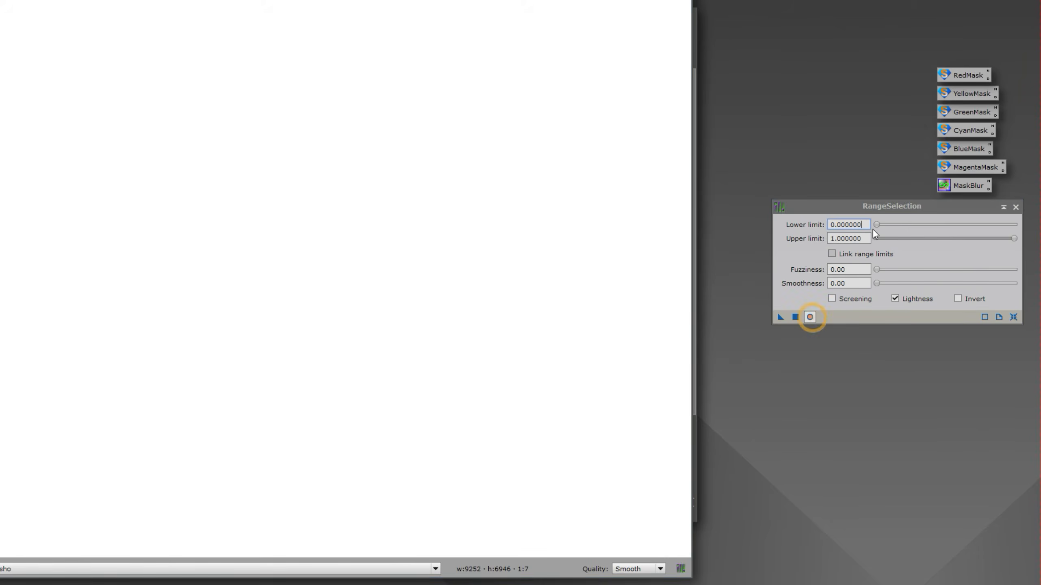
drag(876, 225, 932, 224)
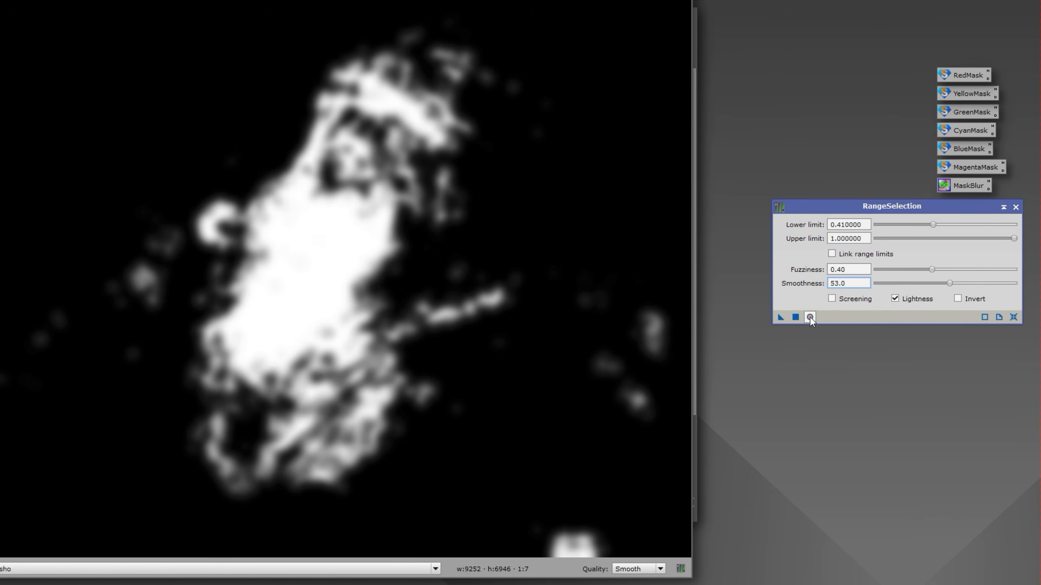
click(797, 316)
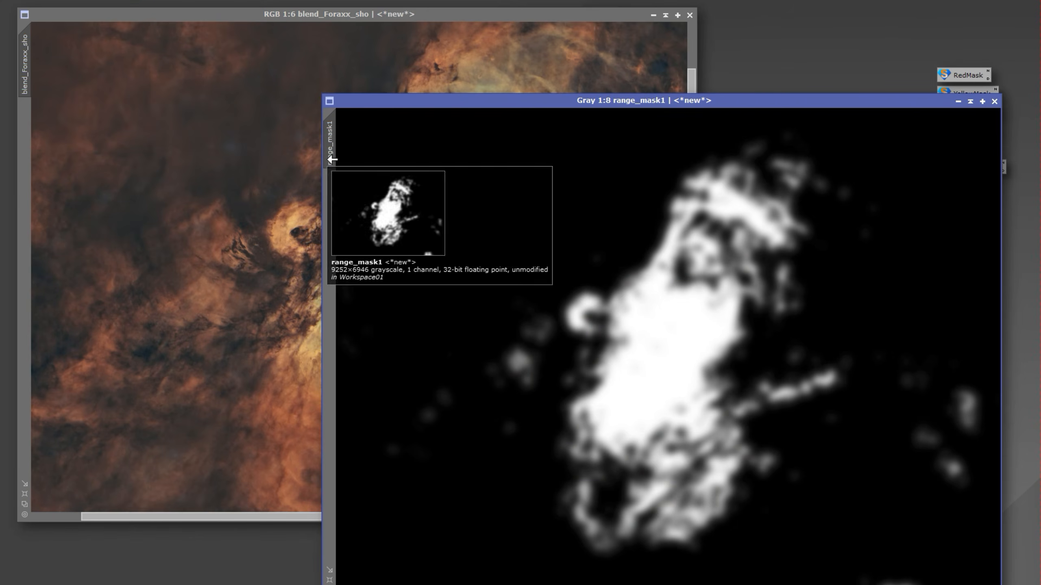
drag(328, 158, 23, 183)
click(174, 174)
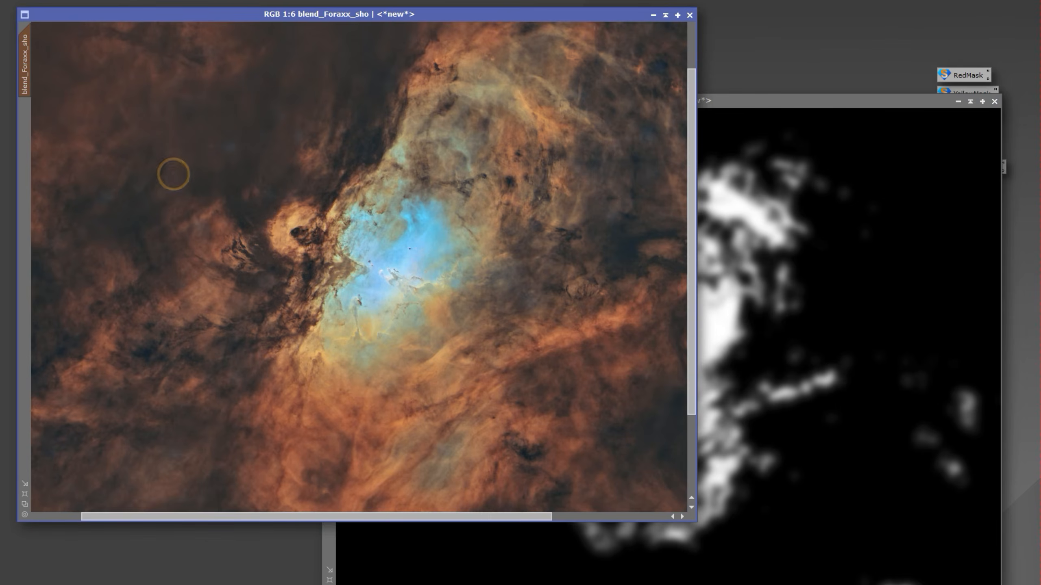
- Apply LocalHistogramEqualization with kernel radius 40 and amount 0.220 to the masked core, checking the pillars in the real-time preview
click(158, 1)
mouse_move(242, 1)
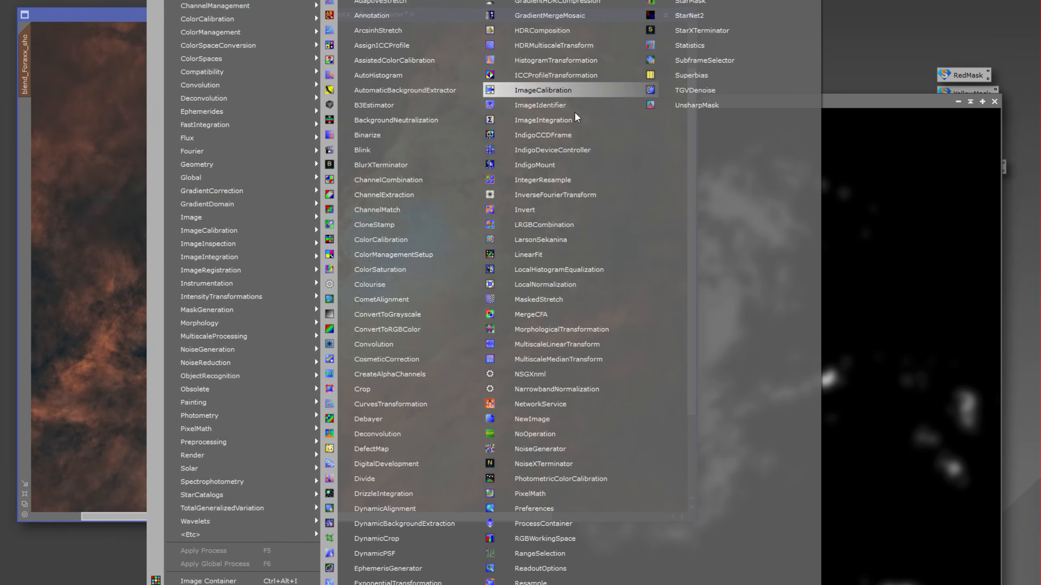
click(568, 269)
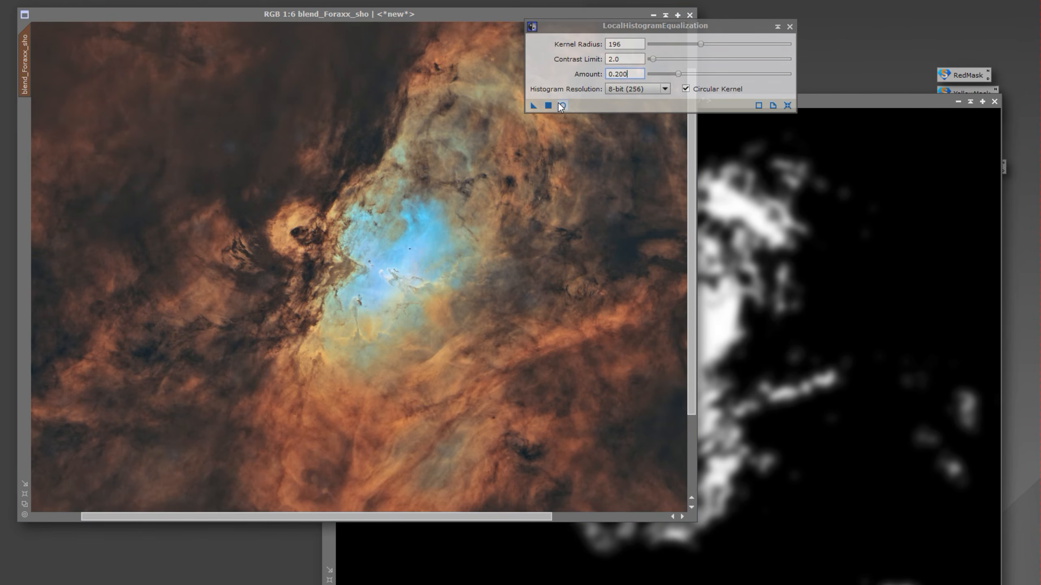
click(562, 105)
drag(198, 179, 453, 371)
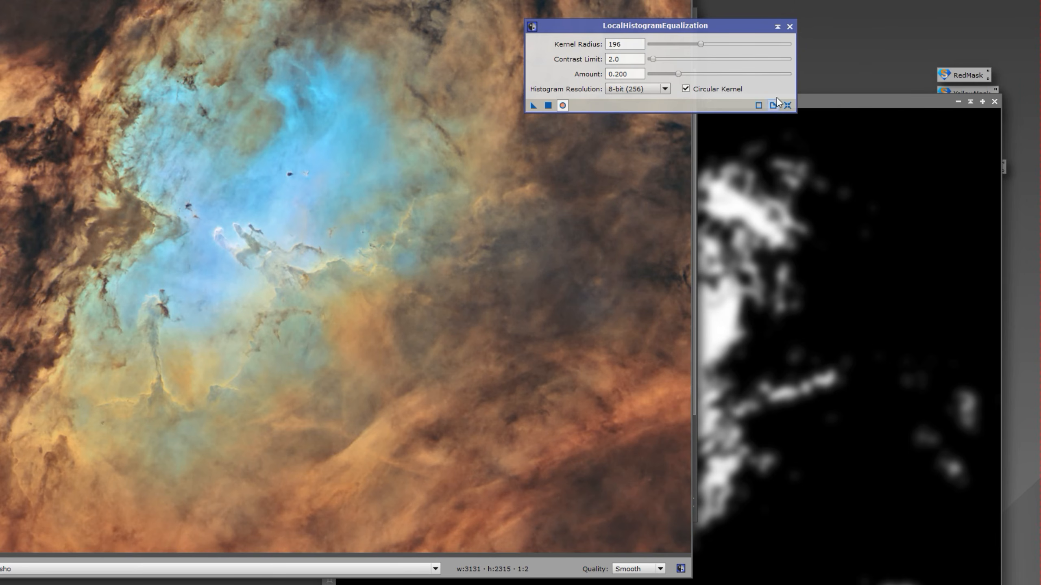
drag(700, 44, 656, 46)
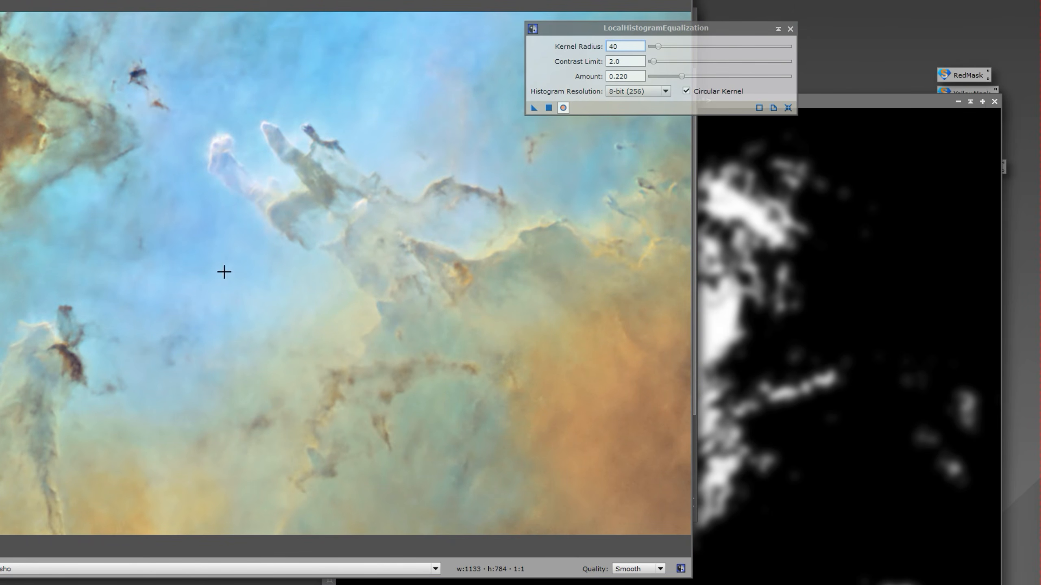
click(547, 109)
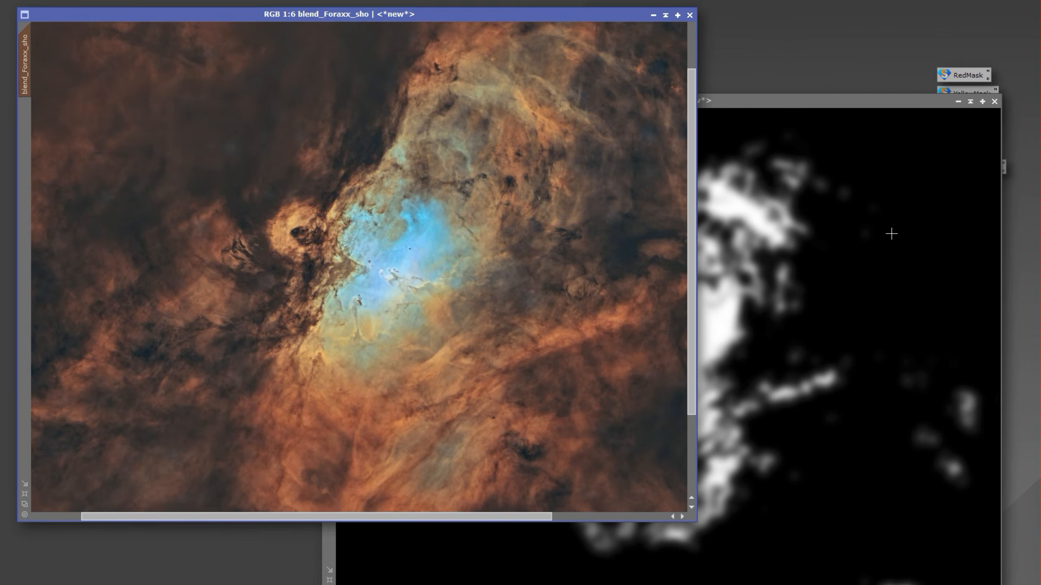
- Close the range_mask1 image and release it as the mask of the blend
click(891, 234)
click(995, 101)
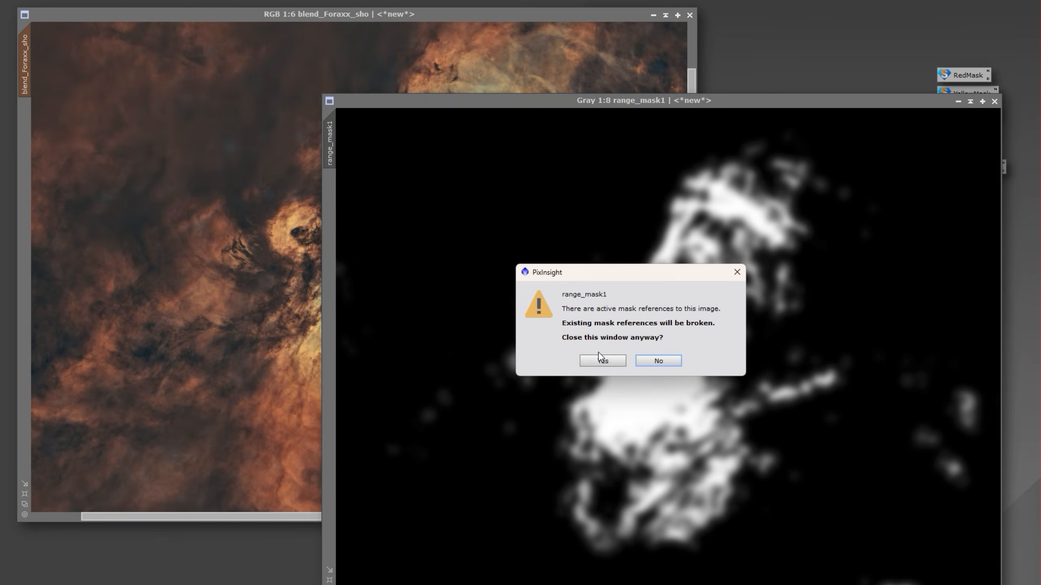
click(600, 360)
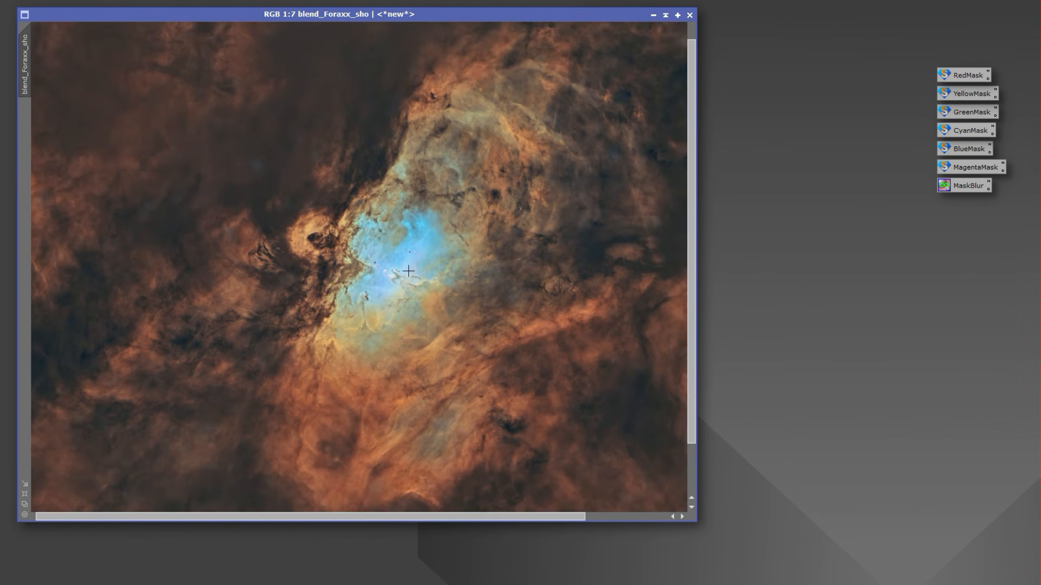